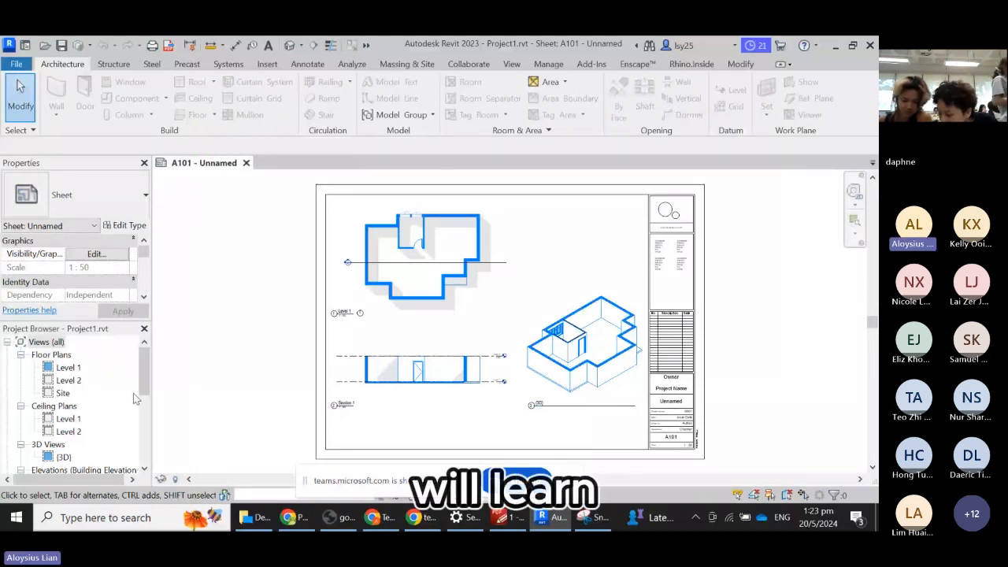
- Open the default {3D} view of the flat model from the Project Browser
{"action": "left_click", "coordinate": [63, 458]}
{"action": "double_click", "coordinate": [63, 457]}
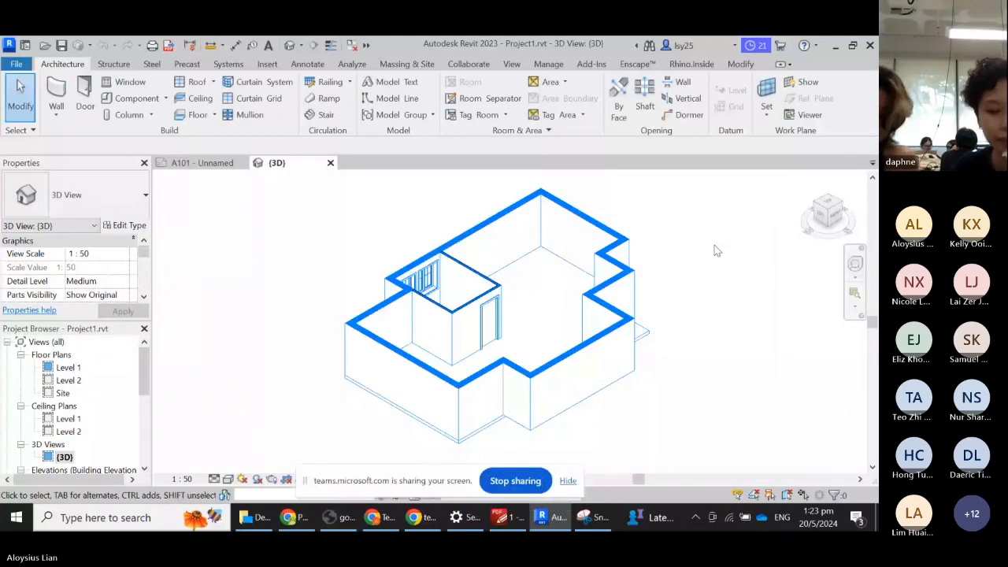
- Create a new project based on the Metric-Architectural Template
{"action": "left_click", "coordinate": [14, 65]}
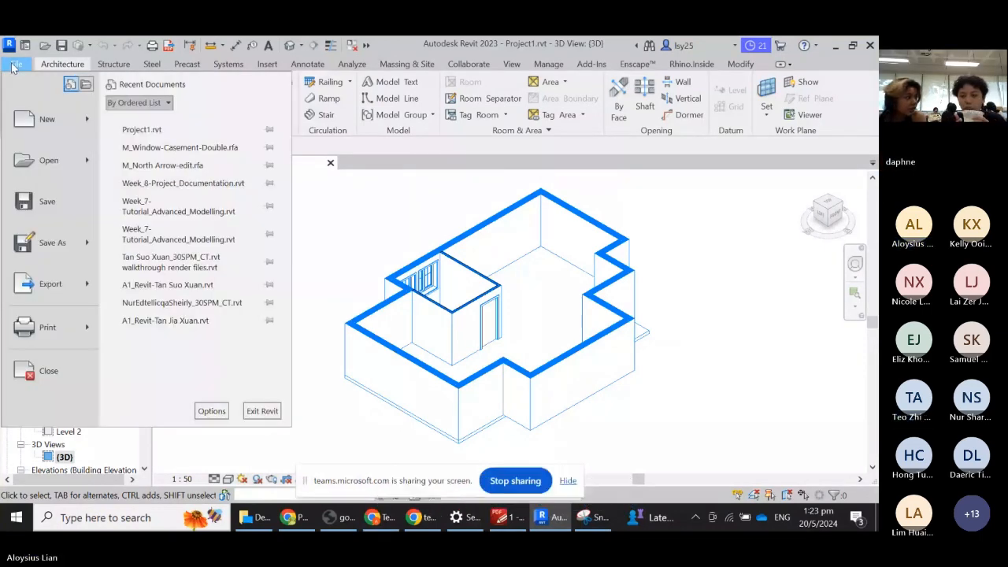
{"action": "left_click", "coordinate": [19, 120]}
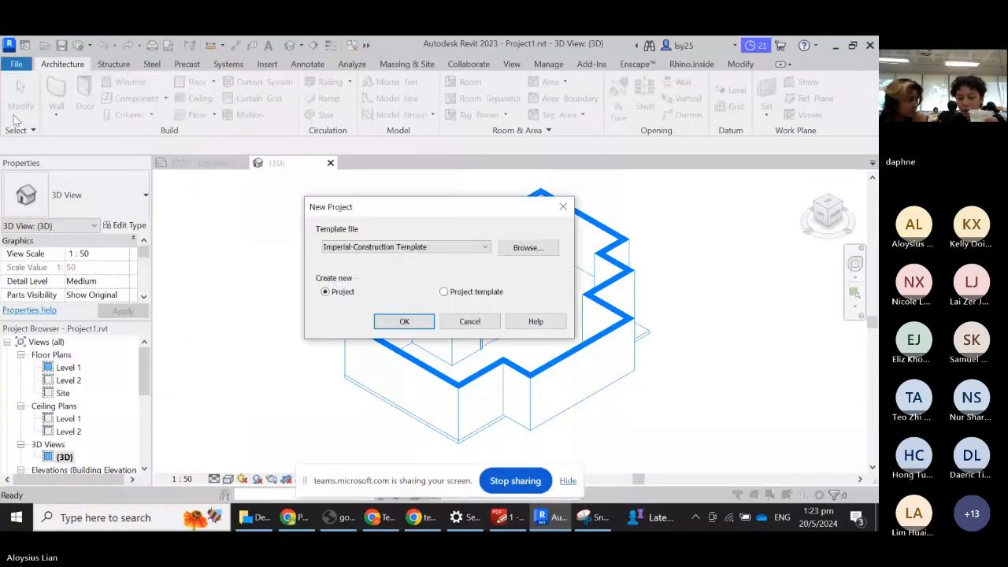
{"action": "left_click", "coordinate": [473, 245]}
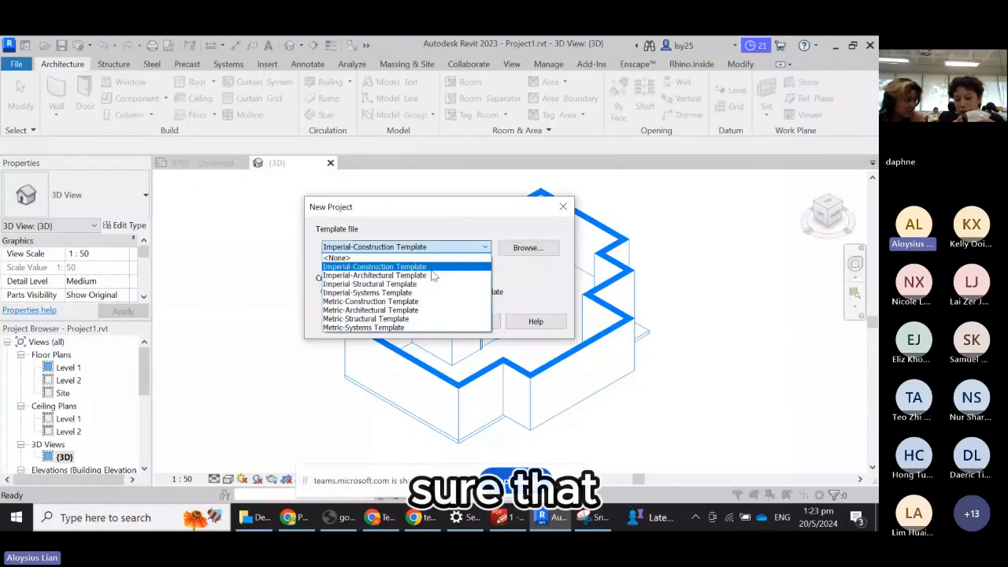
{"action": "left_click", "coordinate": [335, 310]}
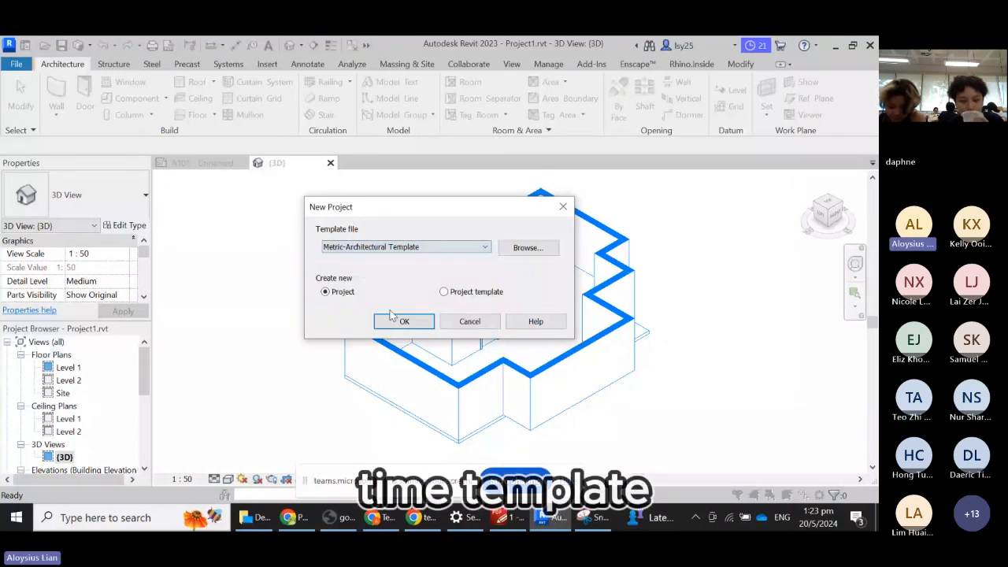
{"action": "left_click", "coordinate": [402, 321]}
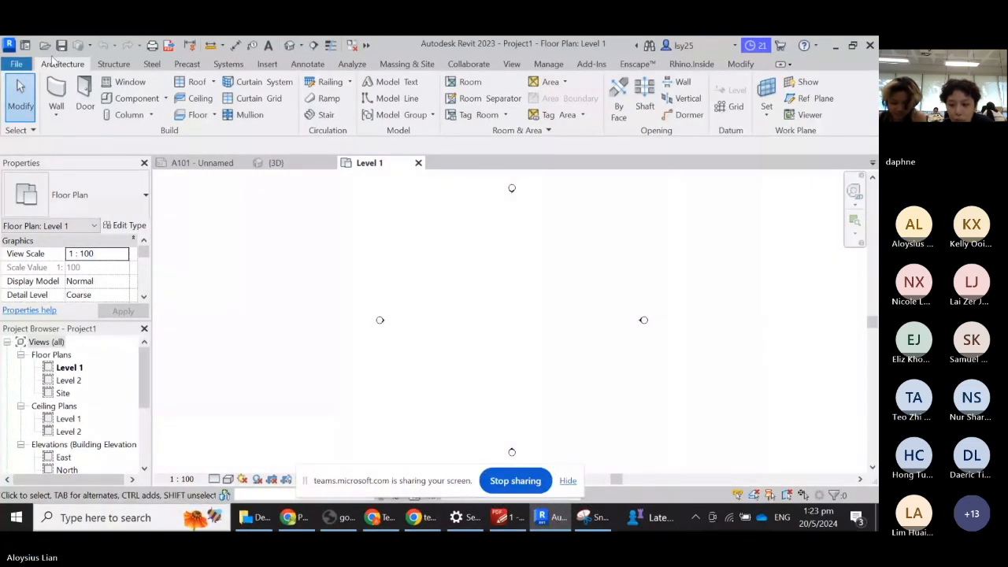
- Switch to the Insert ribbon to reach the CAD, PDF and image import options
{"action": "left_click", "coordinate": [267, 64]}
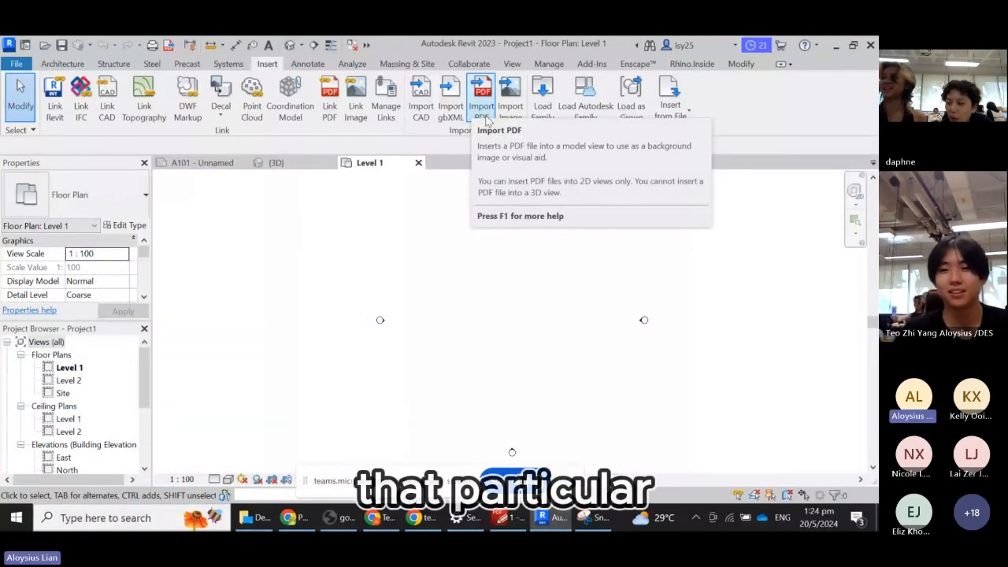
{"action": "left_click", "coordinate": [391, 520]}
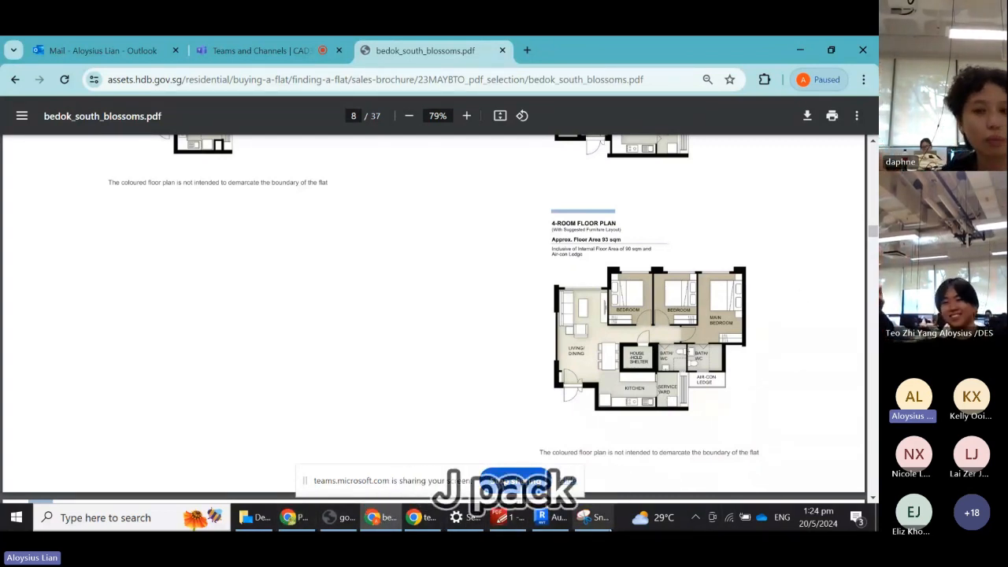
{"action": "left_click", "coordinate": [551, 520]}
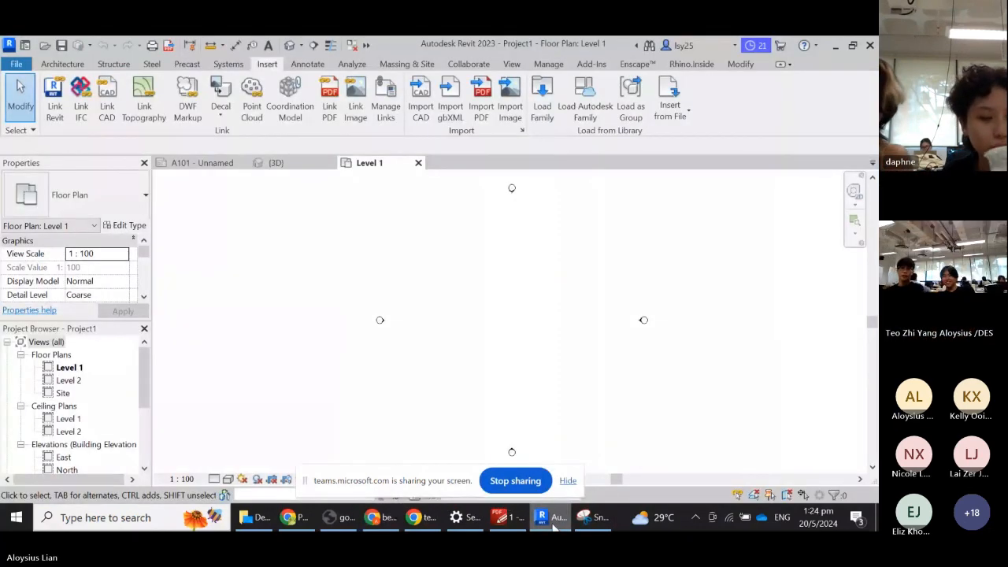
- Import Desktop\plan.JPG and place it at the centre of the Level 1 plan
{"action": "left_click", "coordinate": [513, 106]}
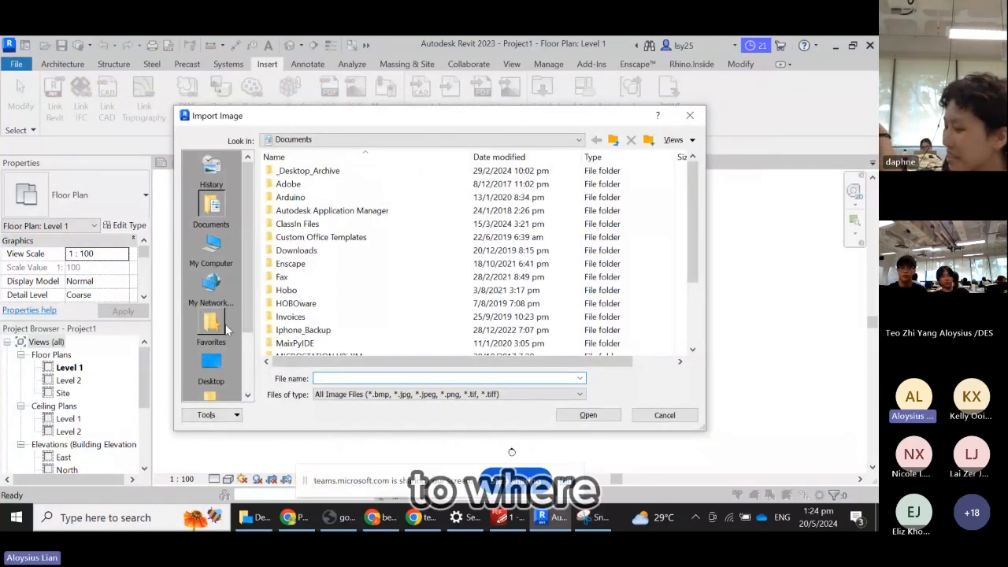
{"action": "left_click", "coordinate": [211, 366]}
{"action": "left_click", "coordinate": [292, 330]}
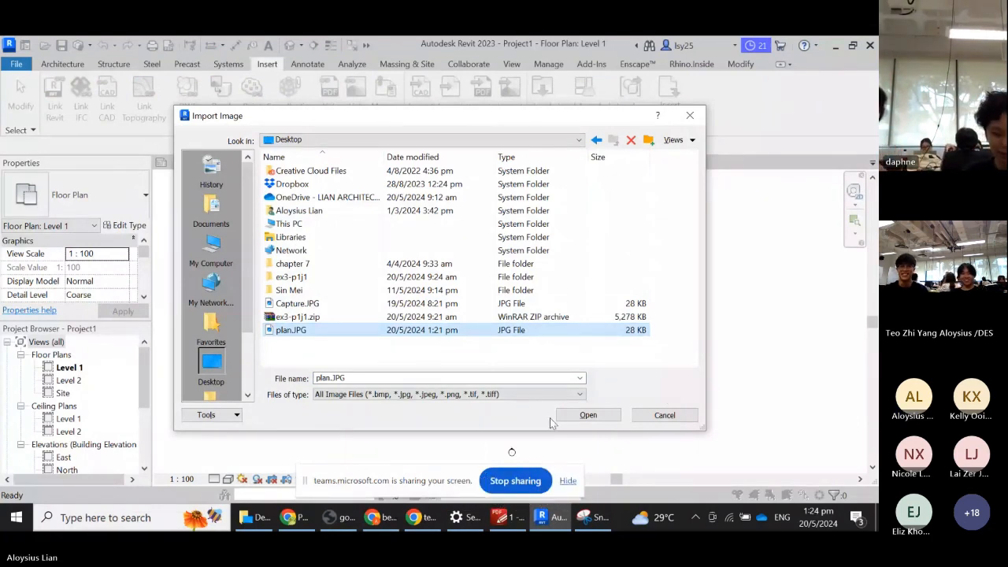
{"action": "left_click", "coordinate": [586, 416]}
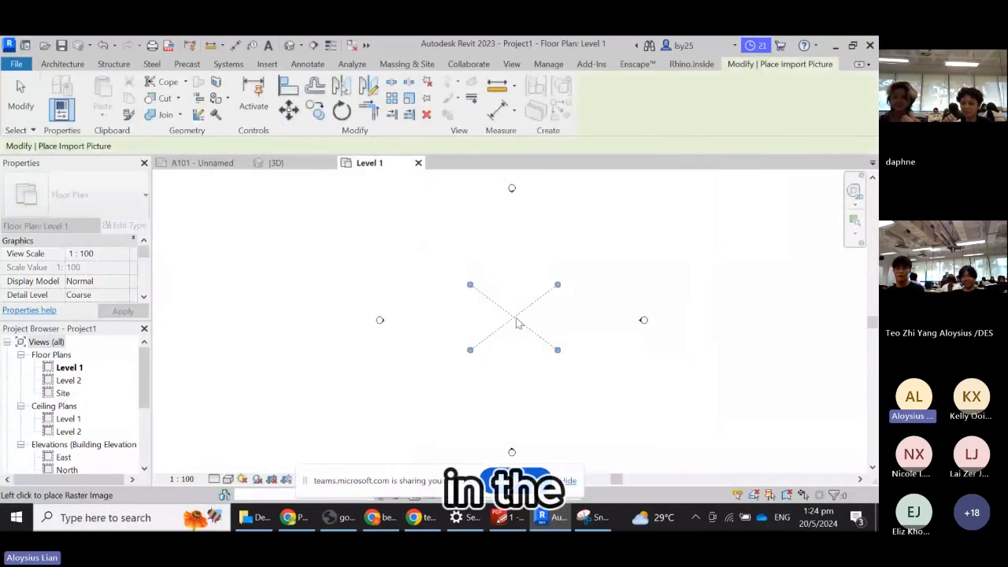
{"action": "left_click", "coordinate": [517, 322]}
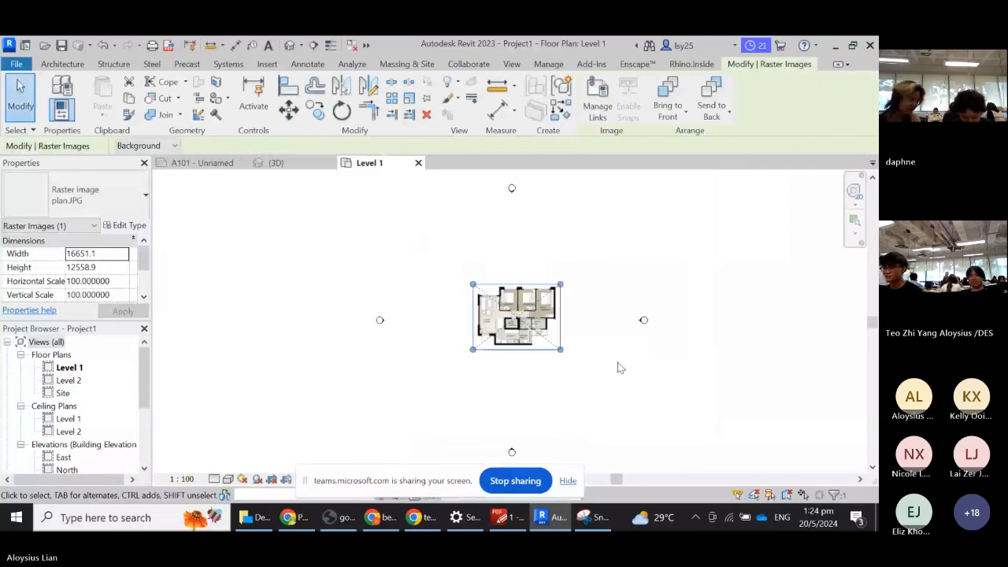
- Deselect the image and bring up Project Units with the UN shortcut
{"action": "left_click", "coordinate": [618, 365]}
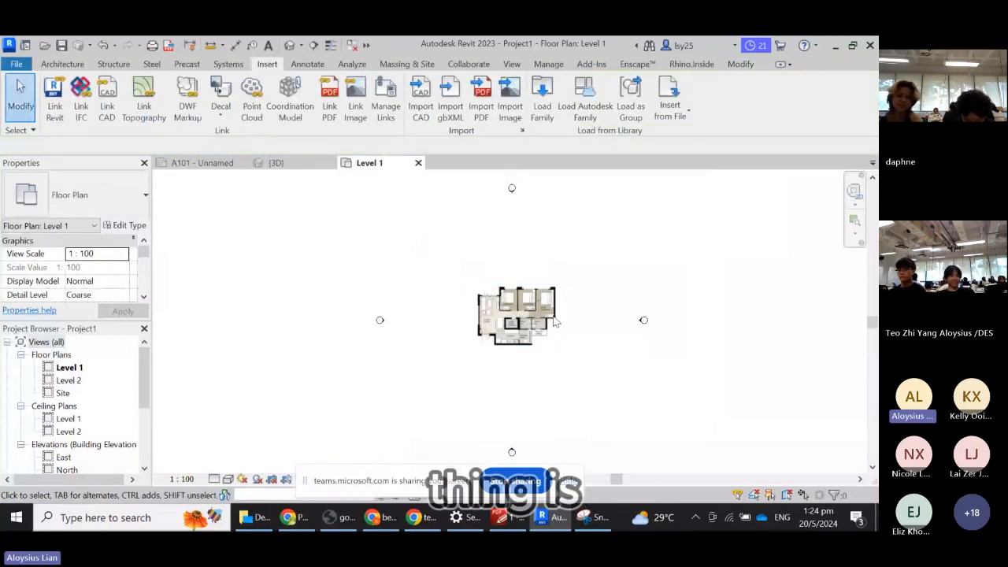
{"action": "key", "text": "u"}
{"action": "key", "text": "n"}
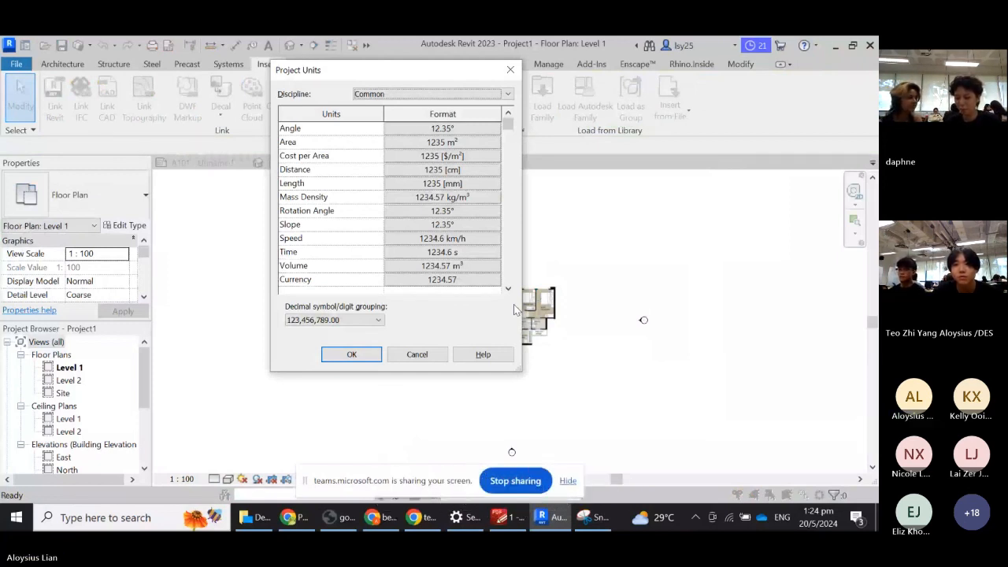
- Launch Notepad from Windows search and type UN
{"action": "left_click", "coordinate": [146, 517]}
{"action": "type", "text": "notepad"}
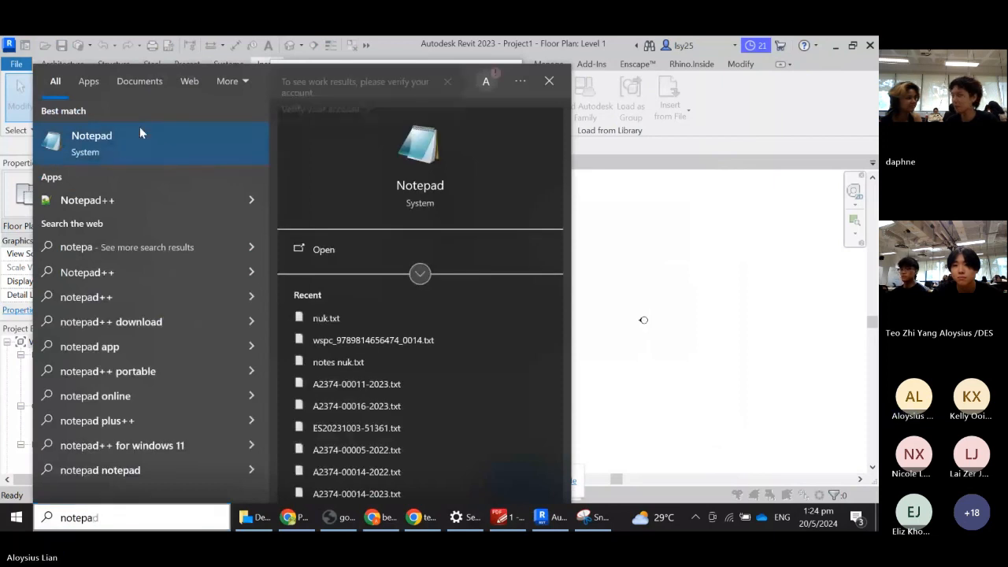
{"action": "left_click", "coordinate": [140, 134]}
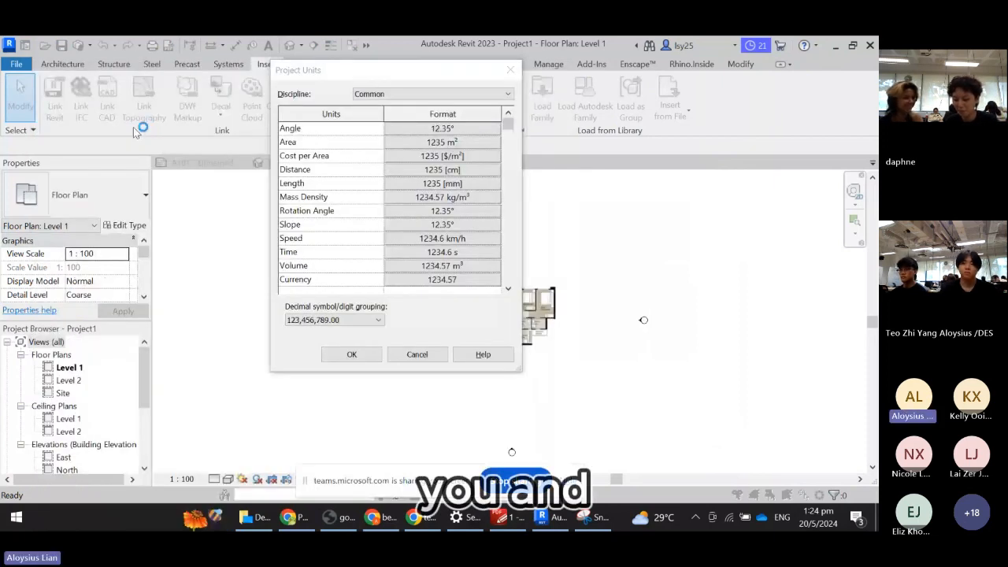
{"action": "type", "text": "UN"}
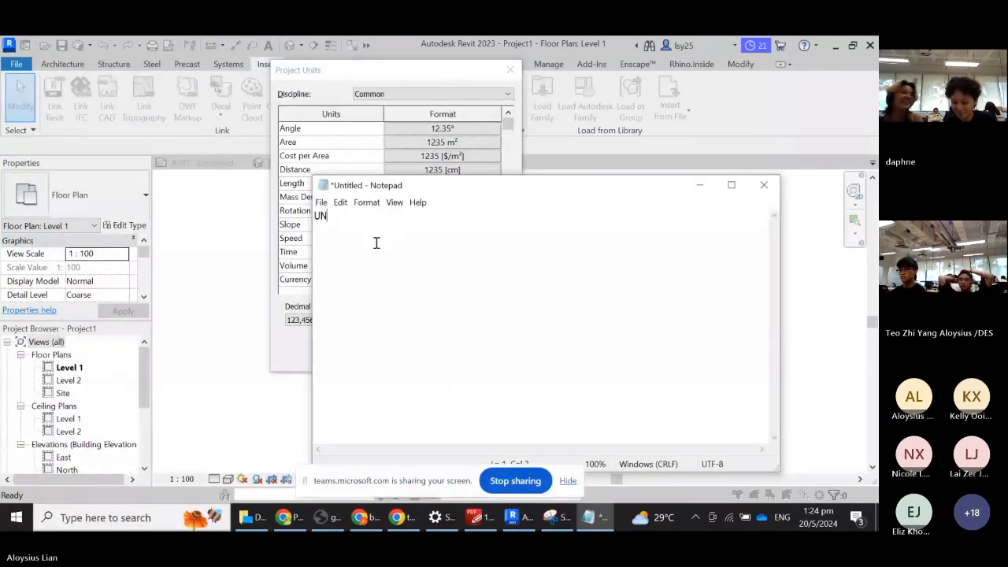
- Enlarge the UN text to 72-point and move the shrunken Notepad window top-right
{"action": "key", "text": "ctrl+a"}
{"action": "key", "text": "alt+o"}
{"action": "key", "text": "f"}
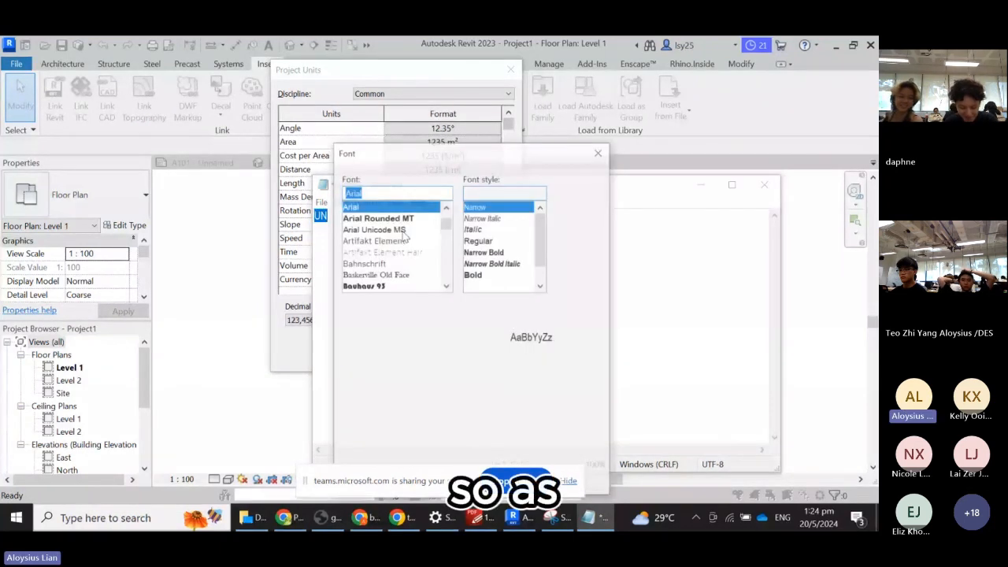
{"action": "scroll", "coordinate": [575, 252], "scroll_direction": "down", "scroll_amount": 2}
{"action": "left_click", "coordinate": [573, 286]}
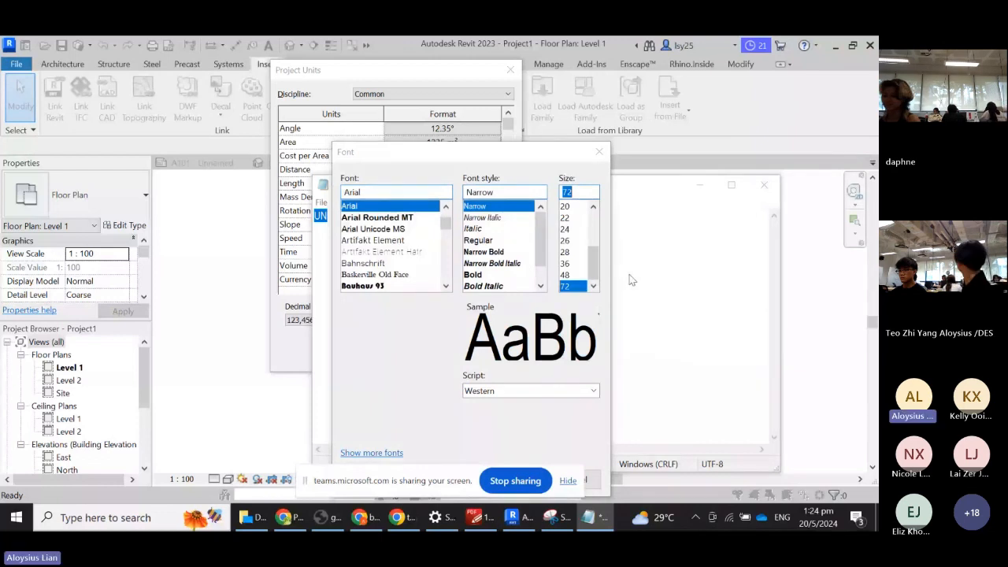
{"action": "key", "text": "Return"}
{"action": "left_click", "coordinate": [488, 218]}
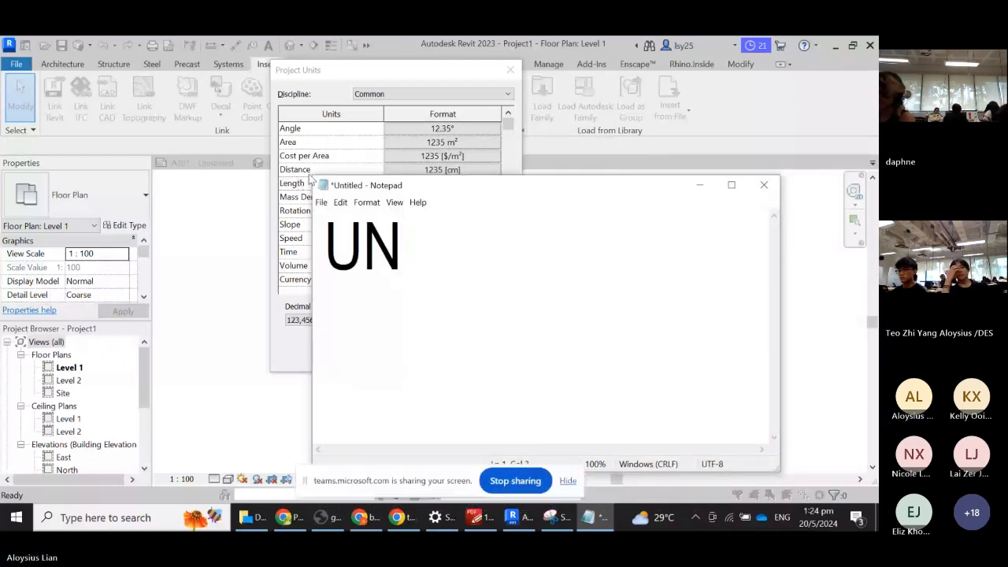
{"action": "left_click_drag", "start_coordinate": [312, 176], "coordinate": [754, 100]}
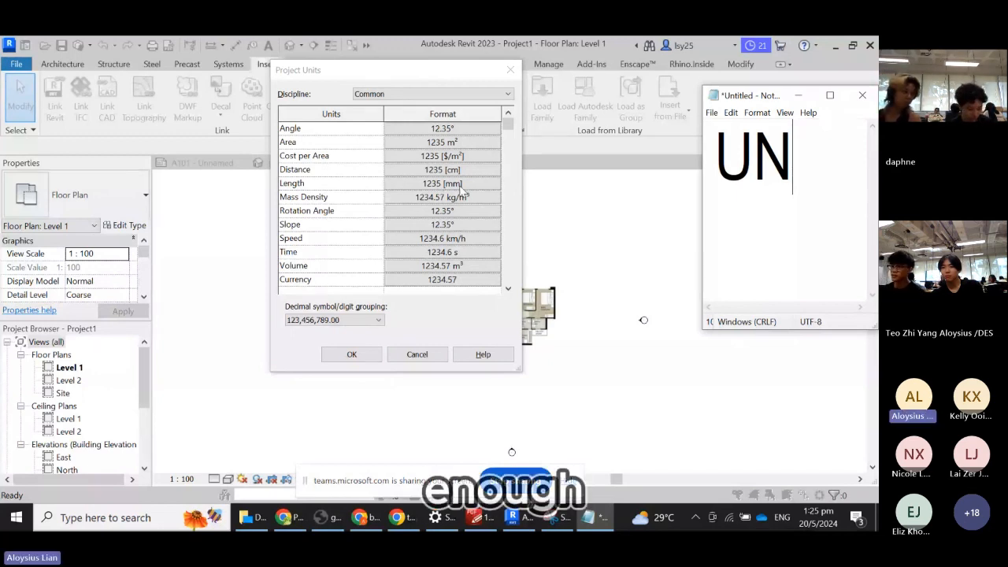
- Close Project Units, then select and zoom into the plan.JPG image (16651.1 × 12558.9)
{"action": "left_click", "coordinate": [364, 364]}
{"action": "left_click", "coordinate": [362, 358]}
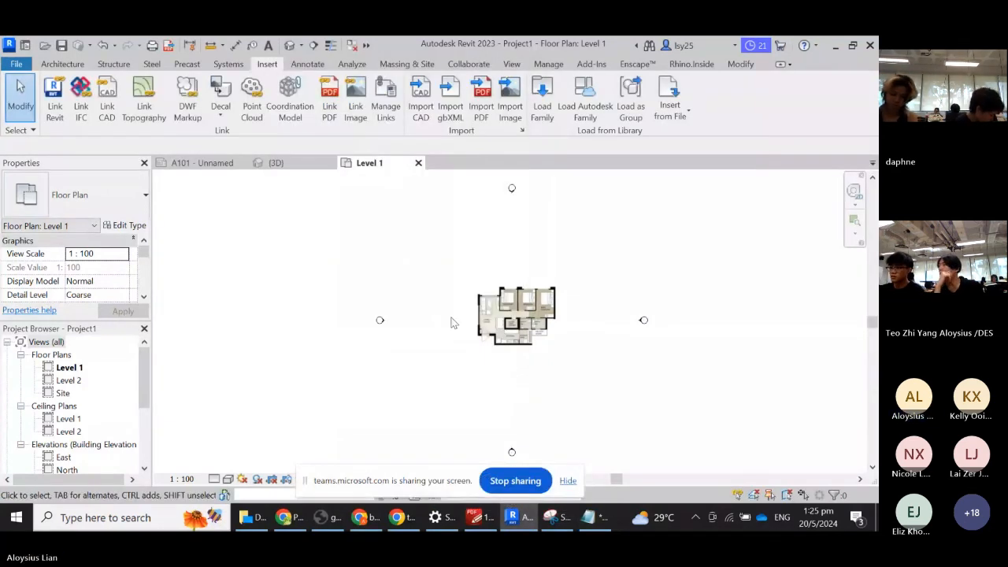
{"action": "left_click", "coordinate": [525, 327]}
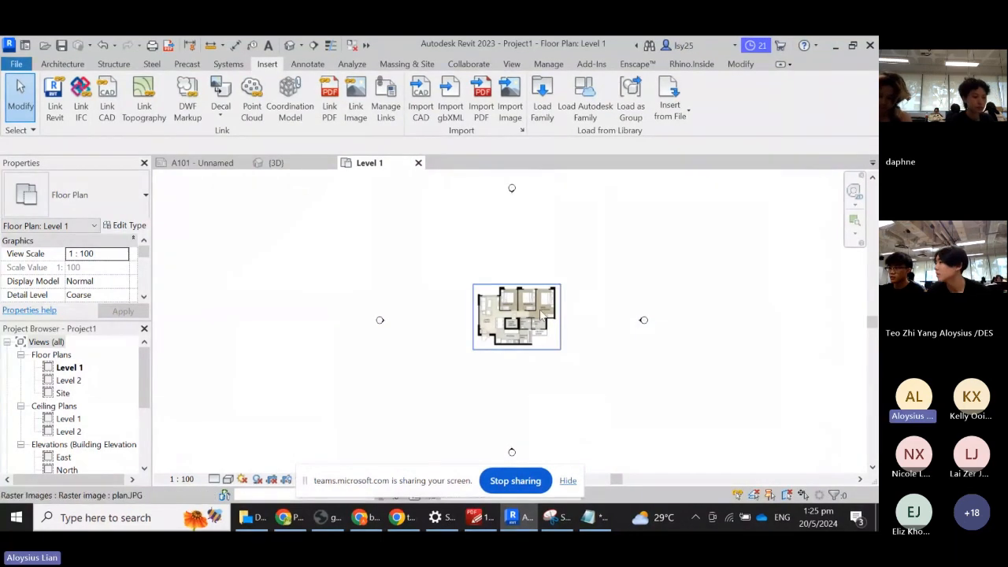
{"action": "scroll", "coordinate": [528, 330], "scroll_direction": "up", "scroll_amount": 2}
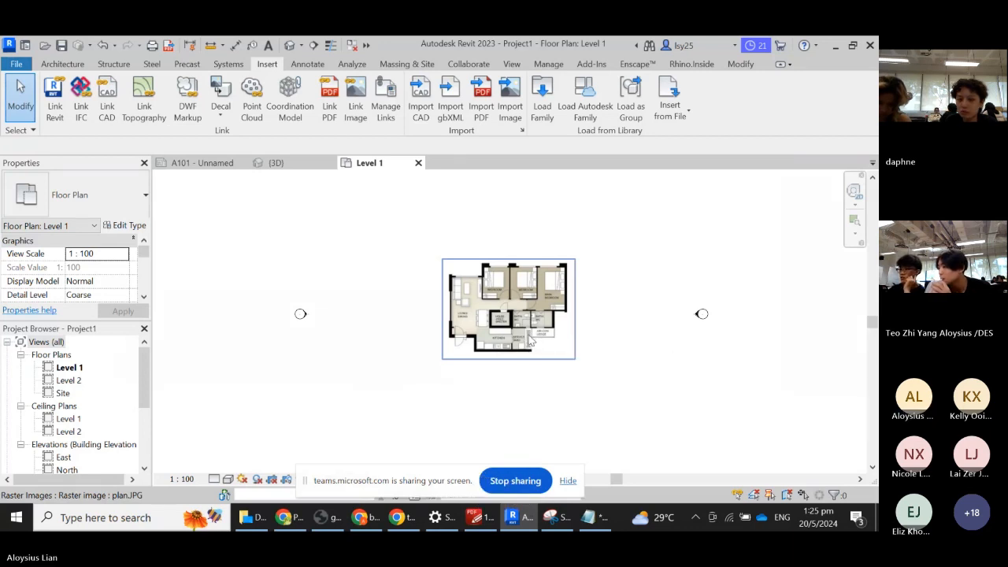
{"action": "scroll", "coordinate": [517, 331], "scroll_direction": "up", "scroll_amount": 3}
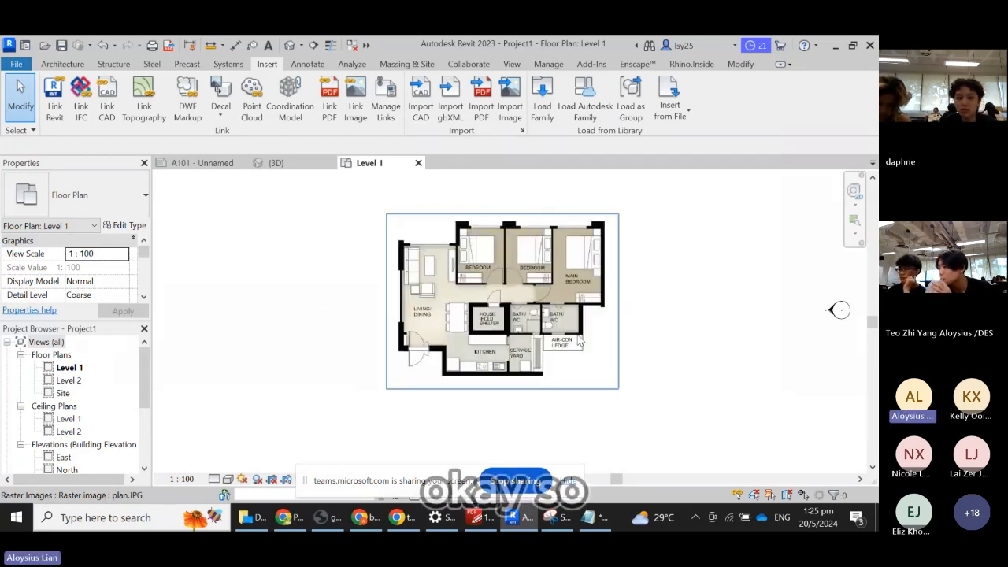
{"action": "left_click", "coordinate": [507, 303]}
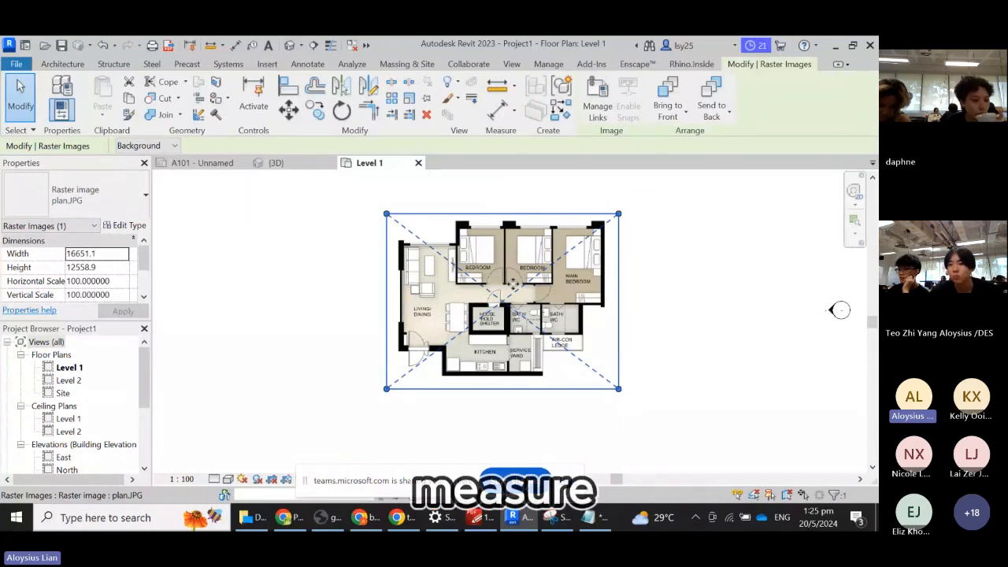
{"action": "scroll", "coordinate": [491, 284], "scroll_direction": "up", "scroll_amount": 3}
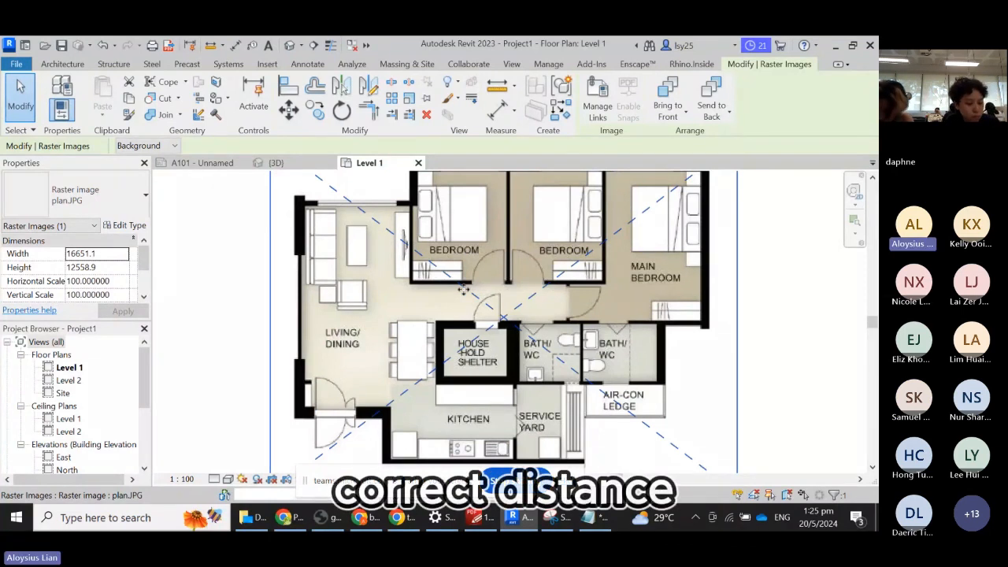
{"action": "scroll", "coordinate": [462, 289], "scroll_direction": "down", "scroll_amount": 1}
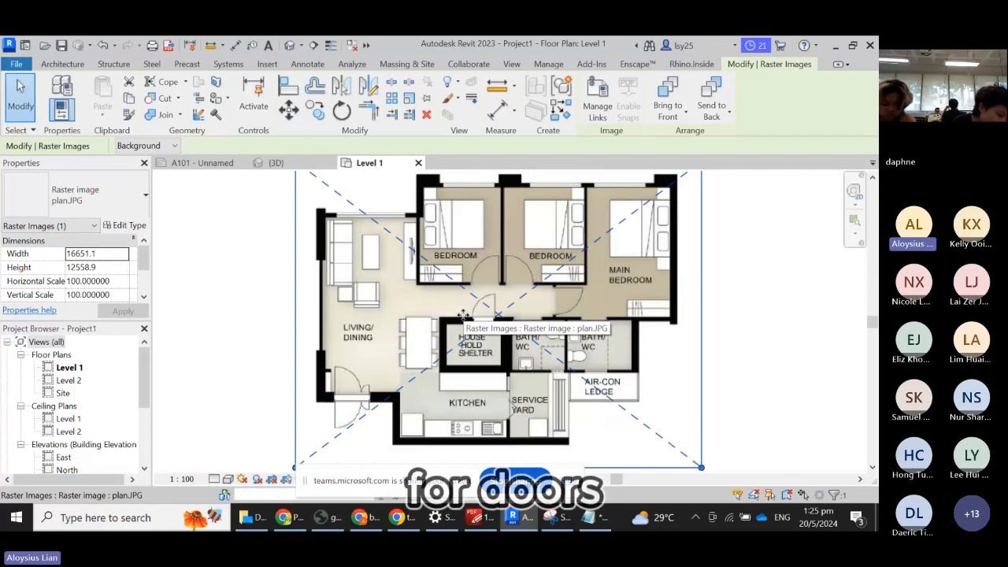
{"action": "scroll", "coordinate": [291, 251], "scroll_direction": "up", "scroll_amount": 1}
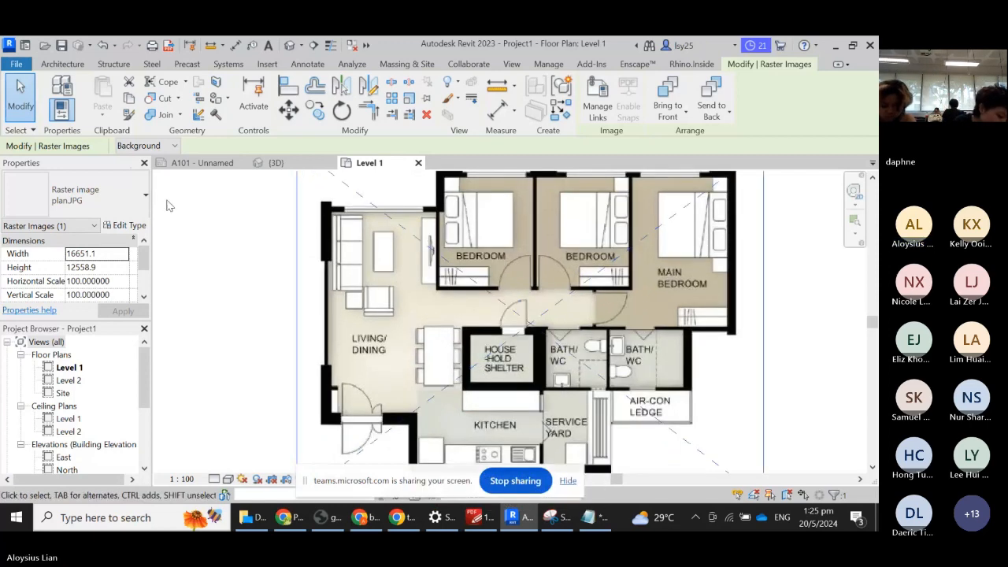
- Start the Door tool with type M_Single-Flush 0915 x 2134mm selected
{"action": "left_click", "coordinate": [62, 63]}
{"action": "left_click", "coordinate": [84, 103]}
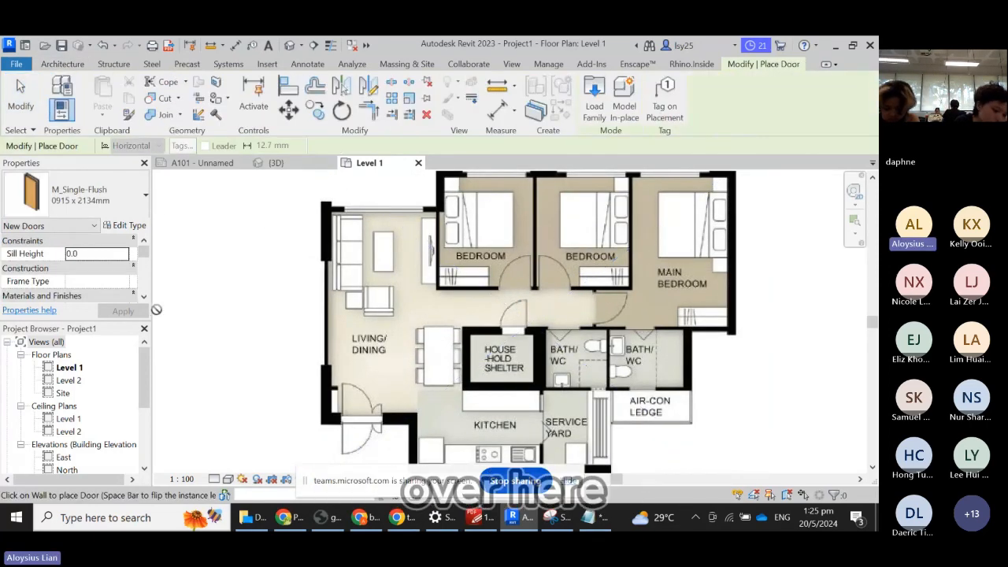
{"action": "left_click", "coordinate": [82, 195]}
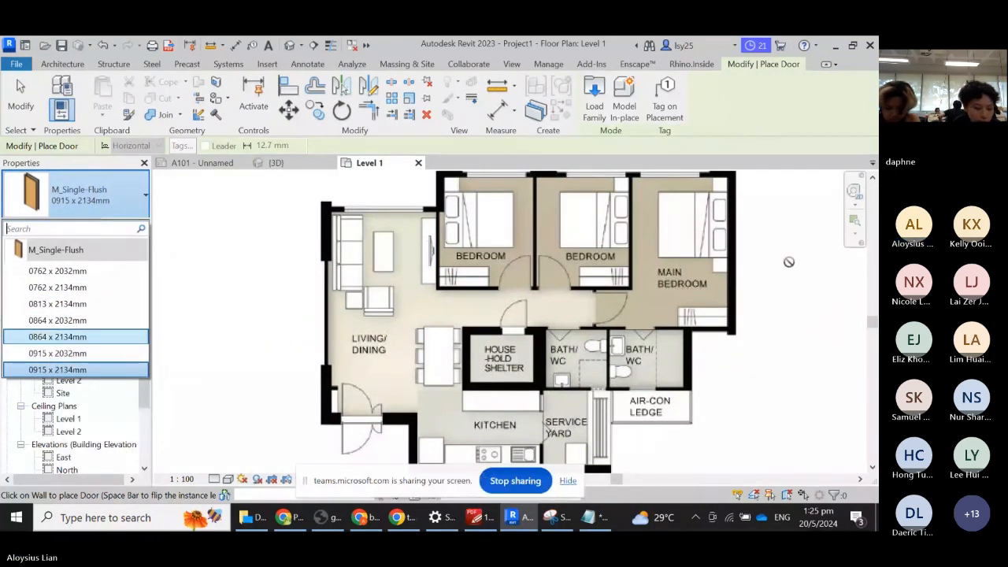
{"action": "left_click", "coordinate": [63, 370]}
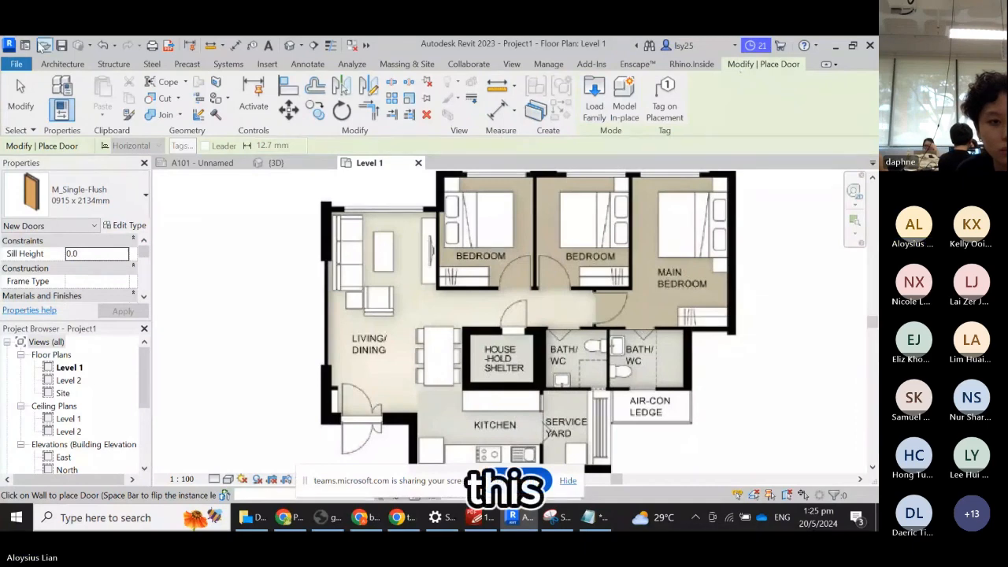
{"action": "left_click", "coordinate": [62, 67]}
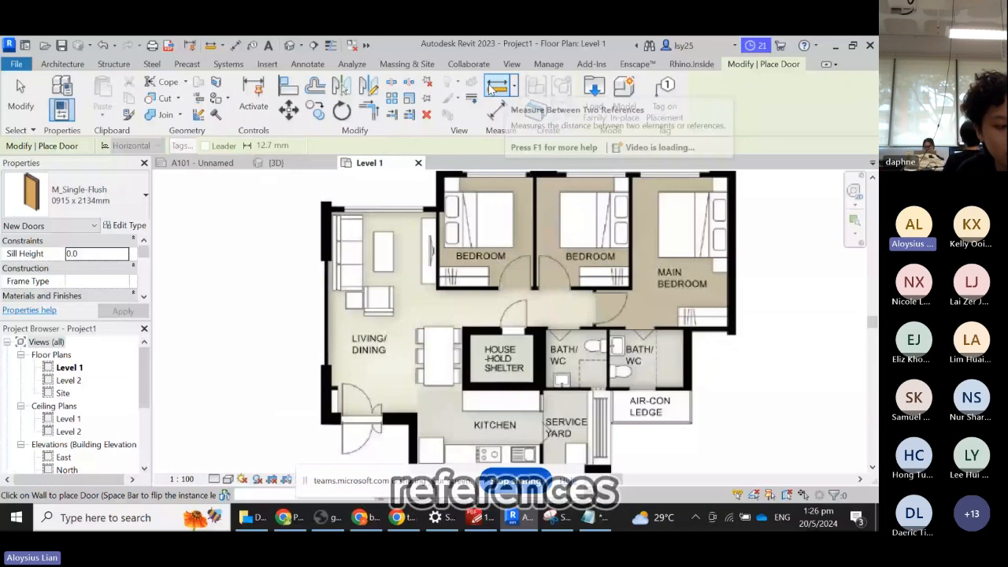
- Exit door placement and measure the left bedroom doorway at about 1156.4 mm
{"action": "key", "text": "Escape"}
{"action": "key", "text": "Escape"}
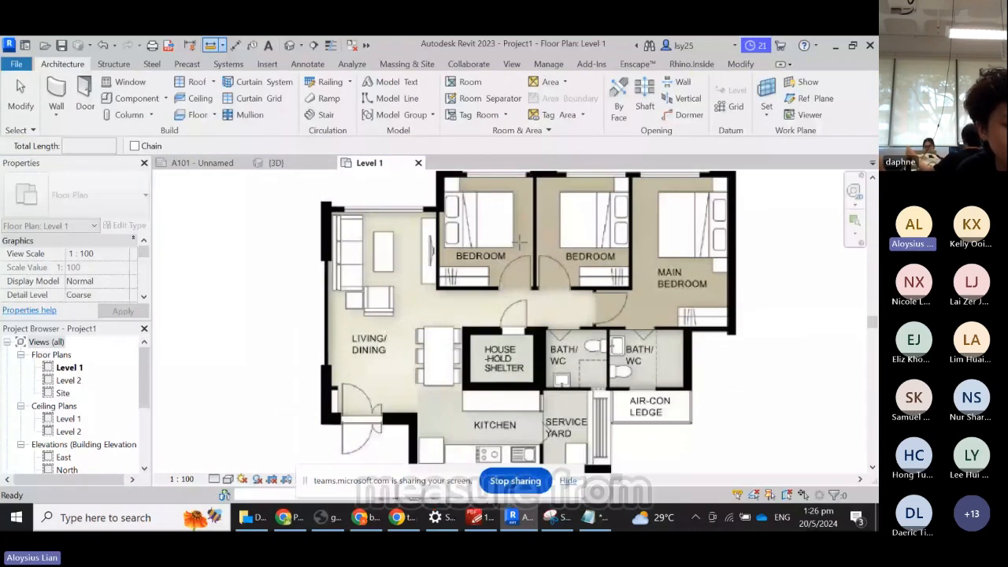
{"action": "left_click", "coordinate": [532, 289]}
{"action": "scroll", "coordinate": [507, 291], "scroll_direction": "up", "scroll_amount": 3}
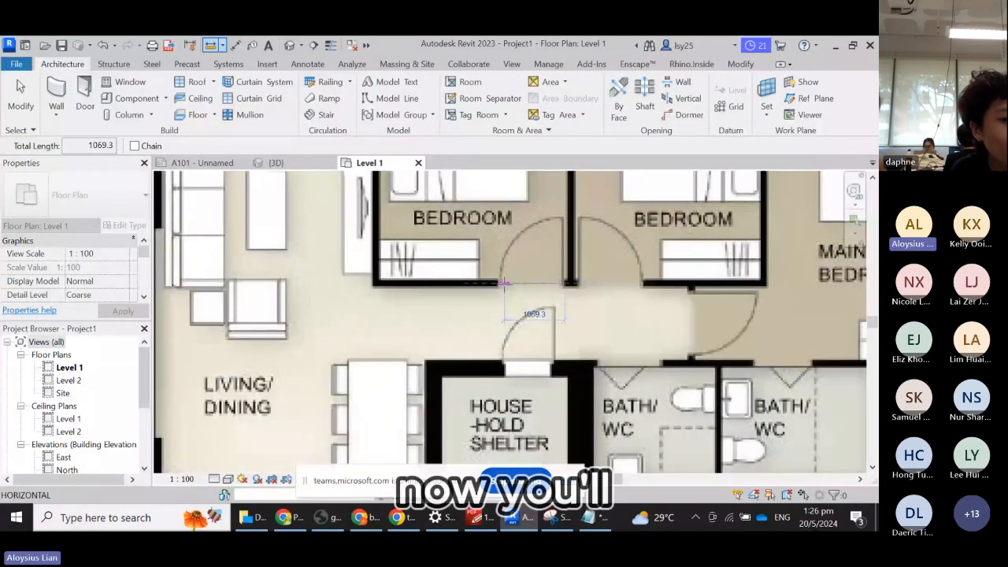
{"action": "scroll", "coordinate": [502, 287], "scroll_direction": "up", "scroll_amount": 2}
{"action": "left_click", "coordinate": [499, 284]}
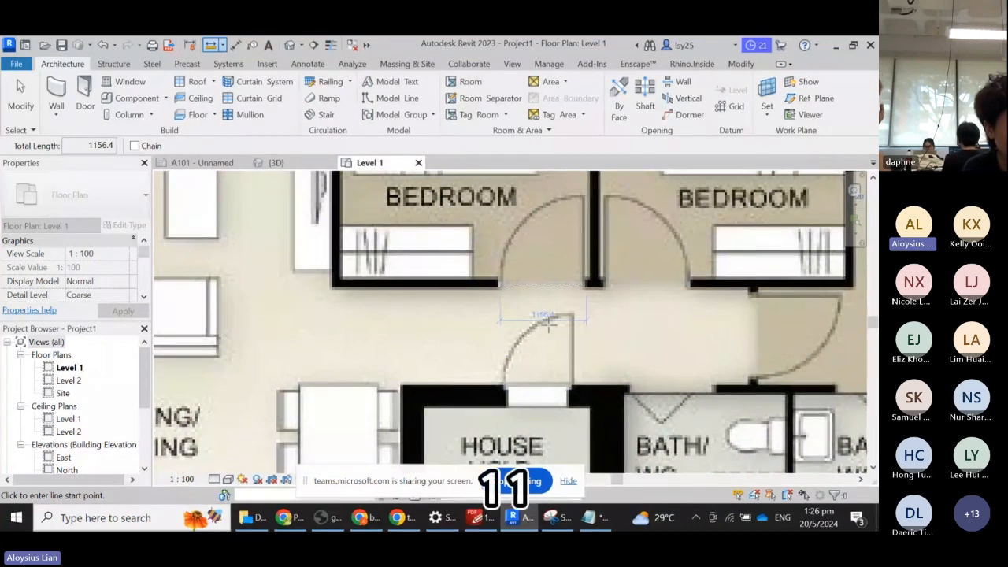
{"action": "key", "text": "Escape"}
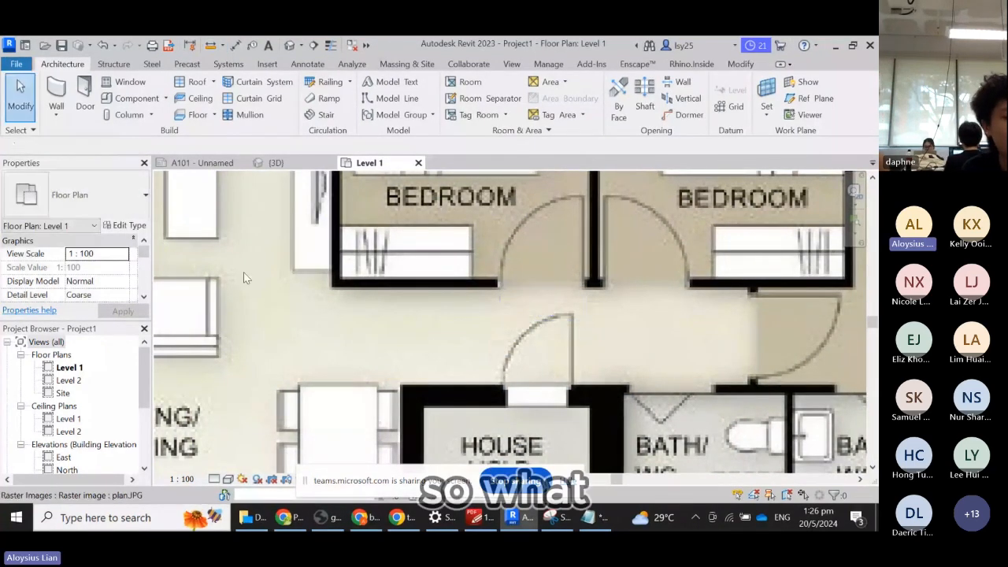
- Draw a 915 mm detail line from the left bedroom doorway's wall corner
{"action": "left_click", "coordinate": [308, 67]}
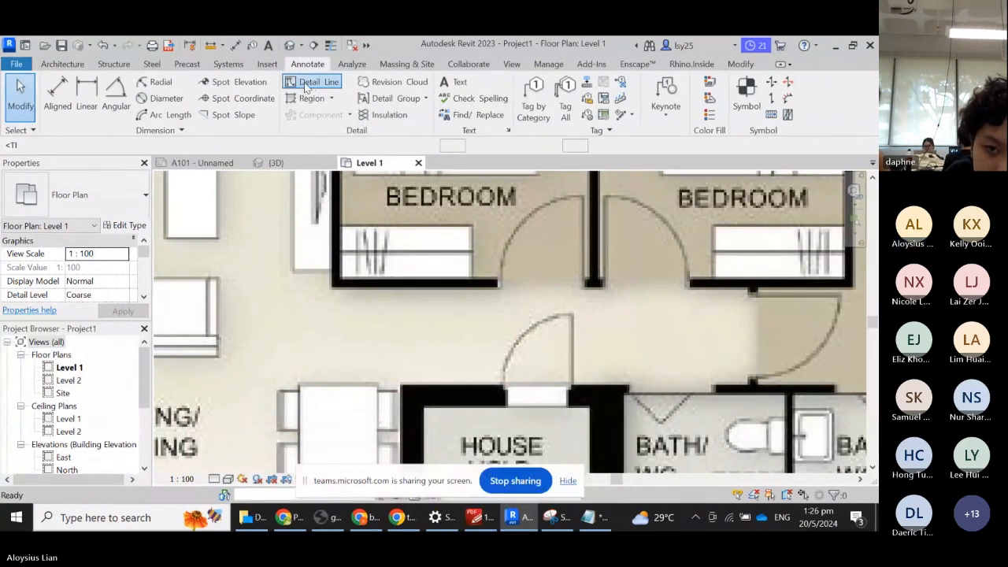
{"action": "left_click", "coordinate": [304, 85]}
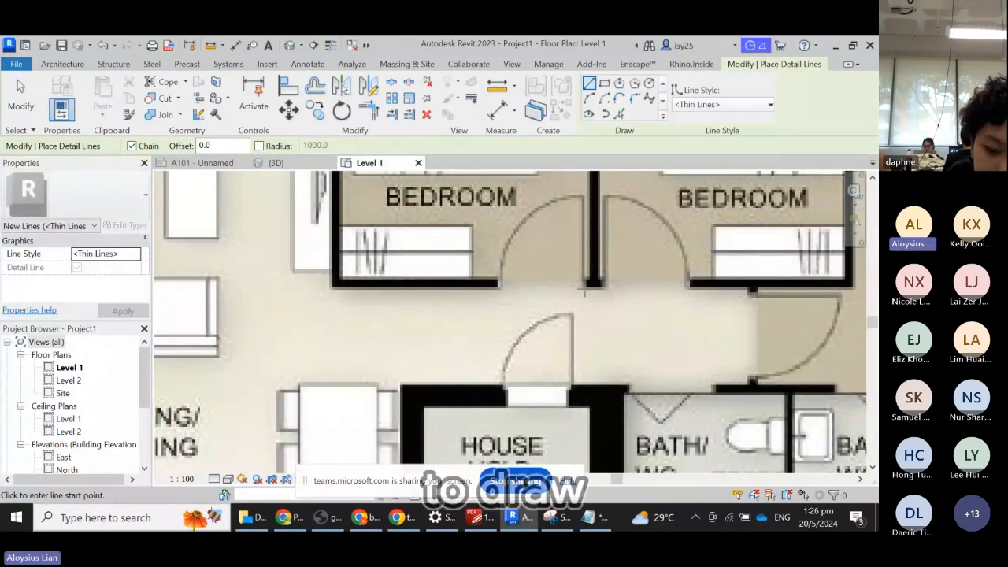
{"action": "left_click", "coordinate": [584, 289]}
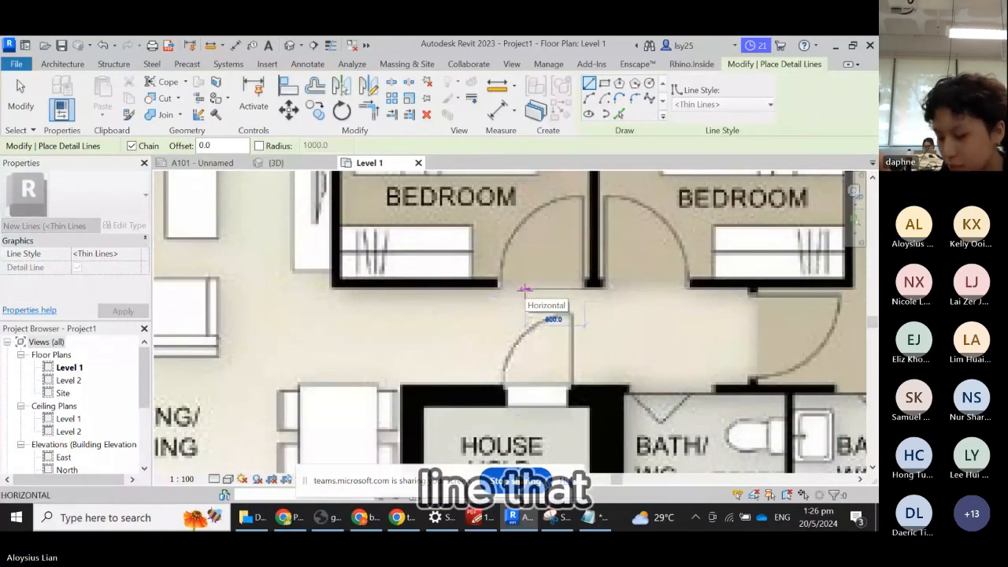
{"action": "type", "text": "915"}
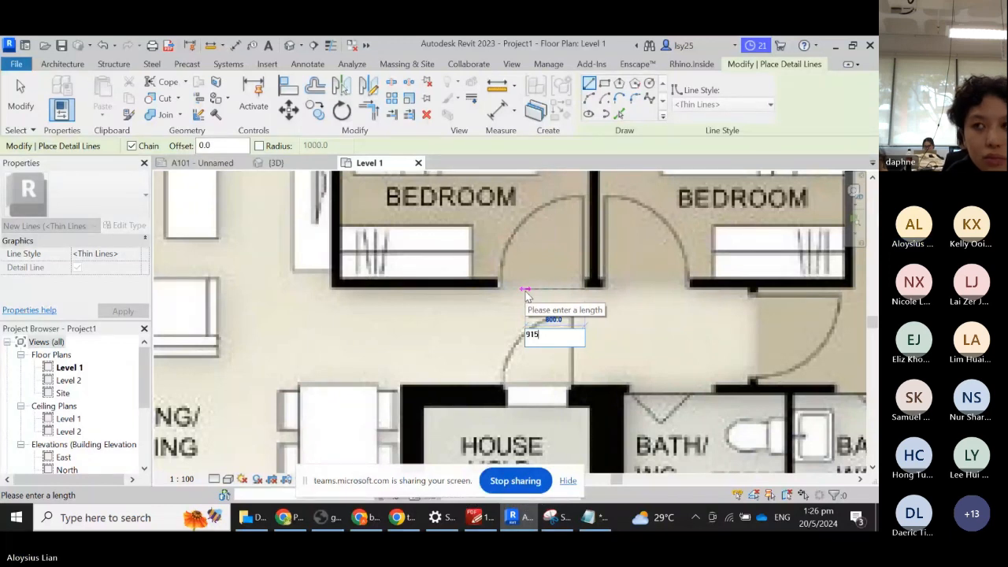
{"action": "key", "text": "Return"}
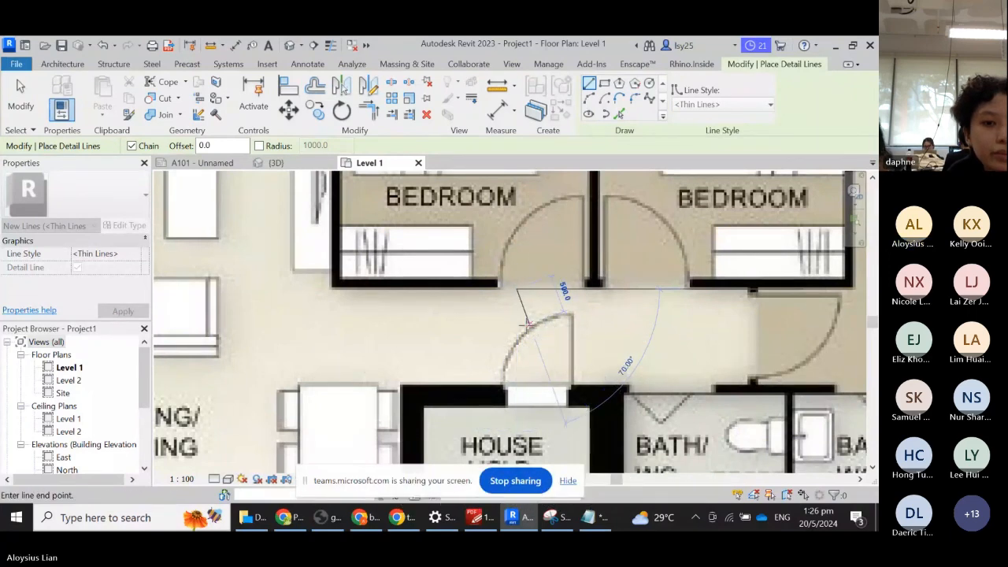
{"action": "key", "text": "Escape"}
{"action": "key", "text": "Escape"}
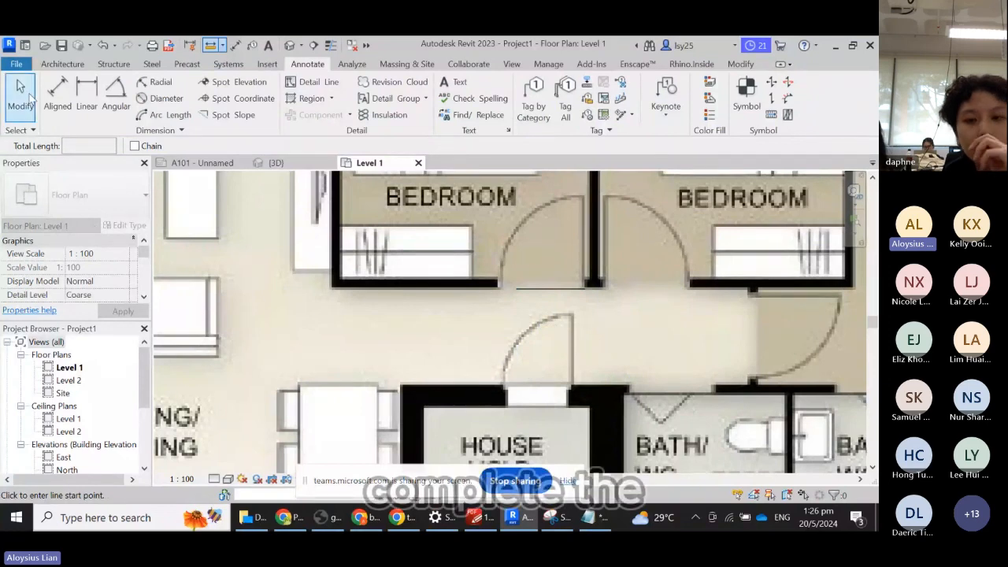
{"action": "key", "text": "Escape"}
- Select the new 915 mm detail line to check it, then deselect it
{"action": "left_click", "coordinate": [574, 291]}
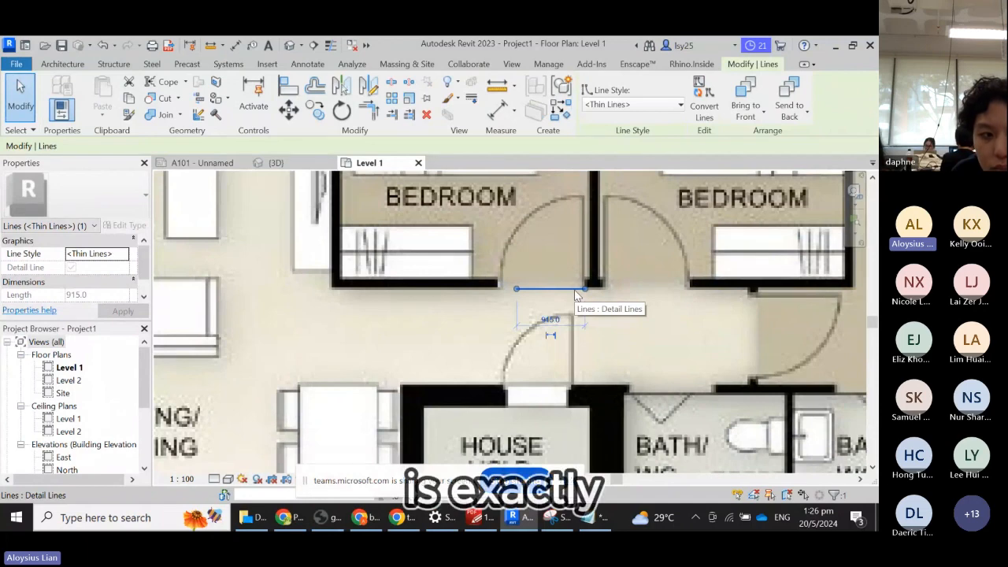
{"action": "scroll", "coordinate": [551, 327], "scroll_direction": "up", "scroll_amount": 2}
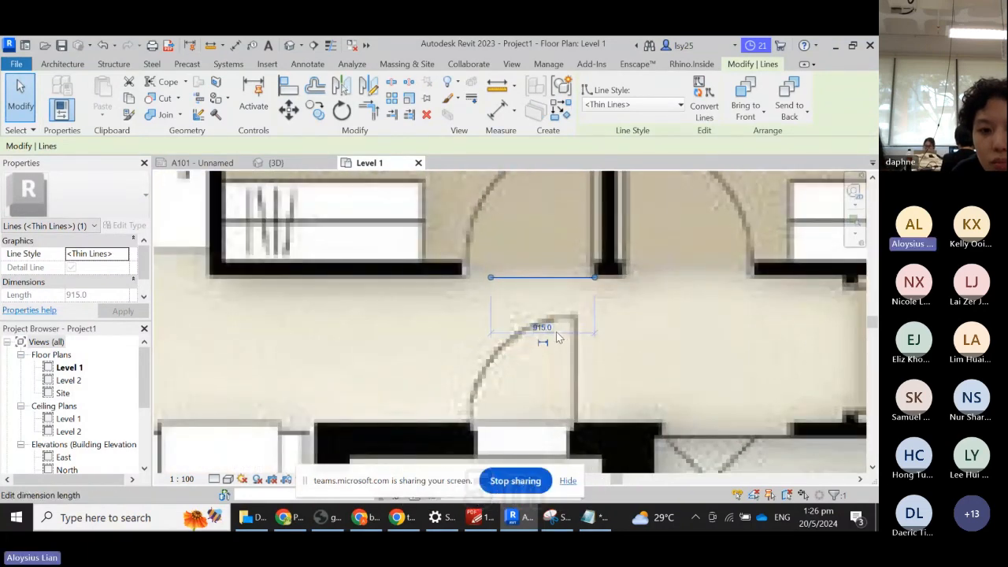
{"action": "scroll", "coordinate": [496, 314], "scroll_direction": "down", "scroll_amount": 4}
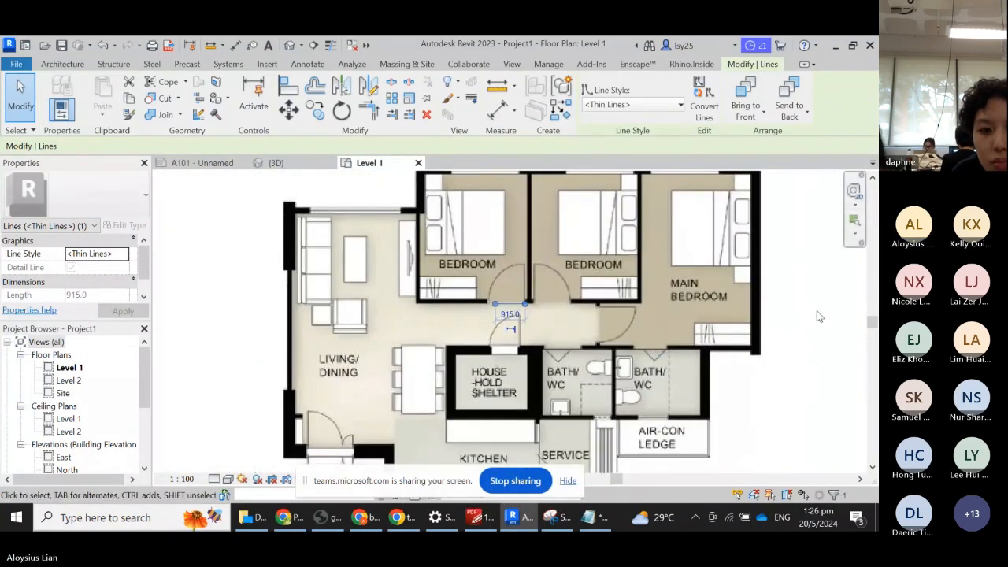
{"action": "key", "text": "Escape"}
{"action": "scroll", "coordinate": [536, 267], "scroll_direction": "down", "scroll_amount": 3}
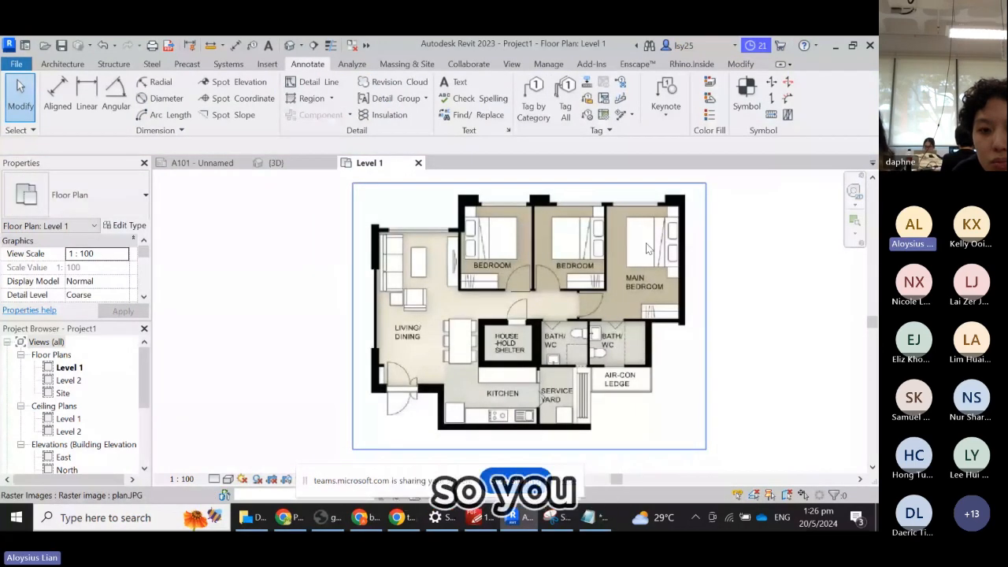
- Select the plan.JPG image, then bring the Notepad note forward on a new line
{"action": "left_click", "coordinate": [675, 216]}
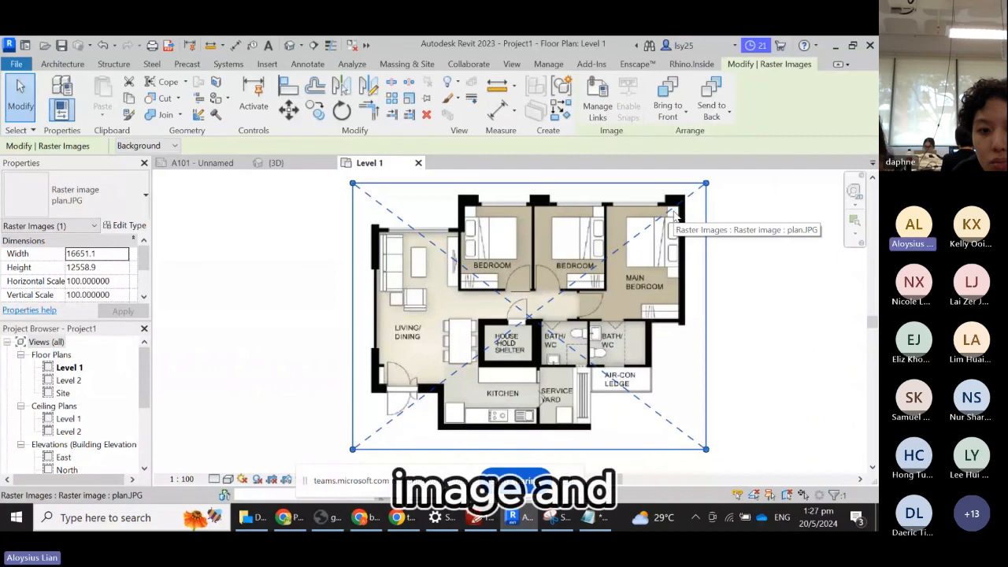
{"action": "left_click", "coordinate": [596, 517]}
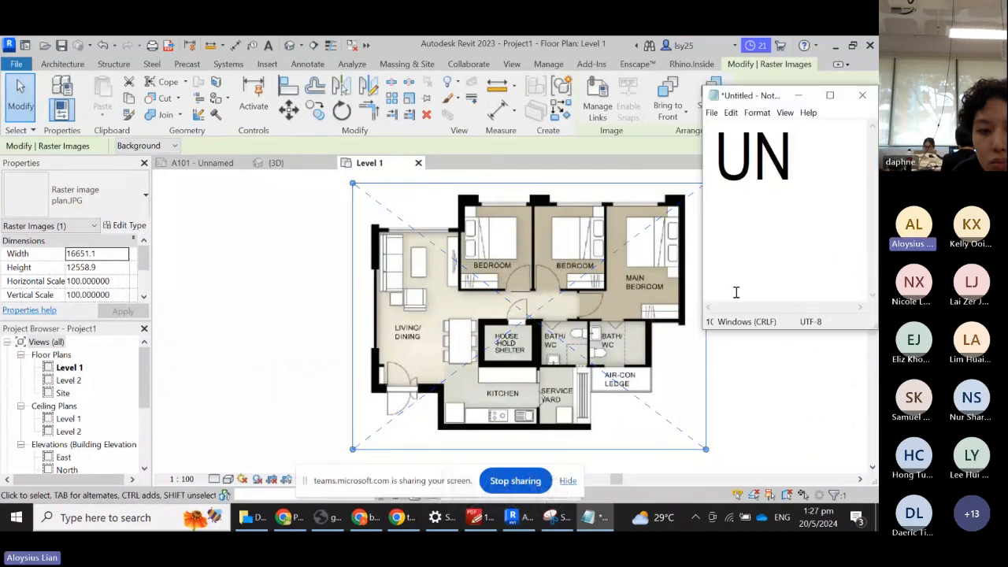
{"action": "key", "text": "Return"}
{"action": "type", "text": "re"}
{"action": "key", "text": "BackSpace"}
{"action": "key", "text": "BackSpace"}
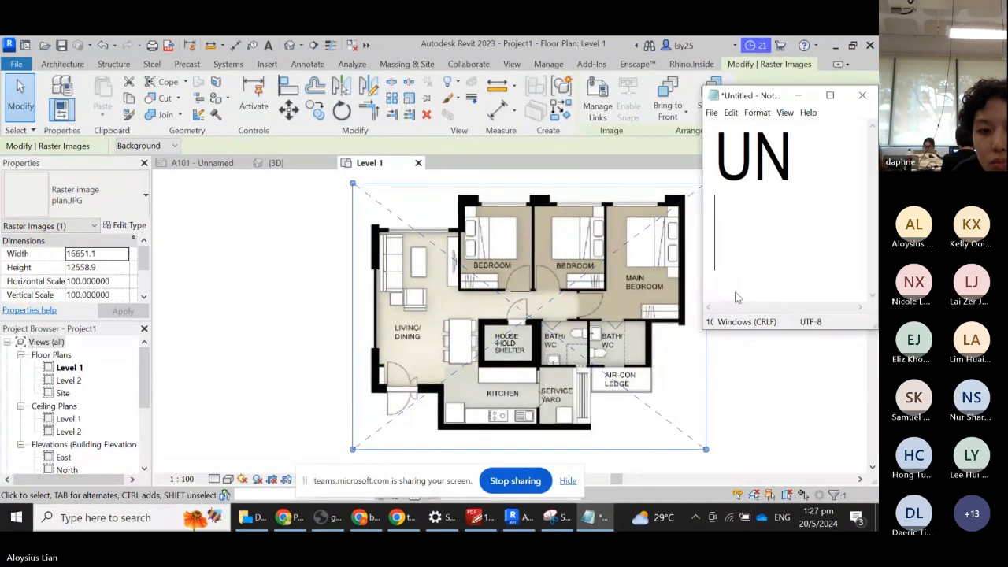
- Add 'SCALE : RE' and 'UNITS:' reminders to the note and go back to Revit
{"action": "type", "text": "SCALE : "}
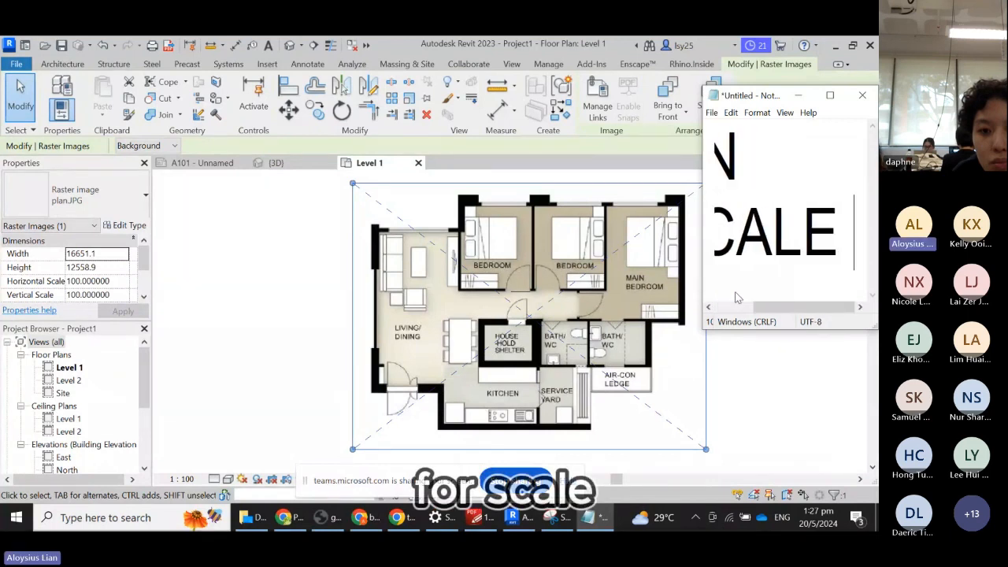
{"action": "type", "text": "RE"}
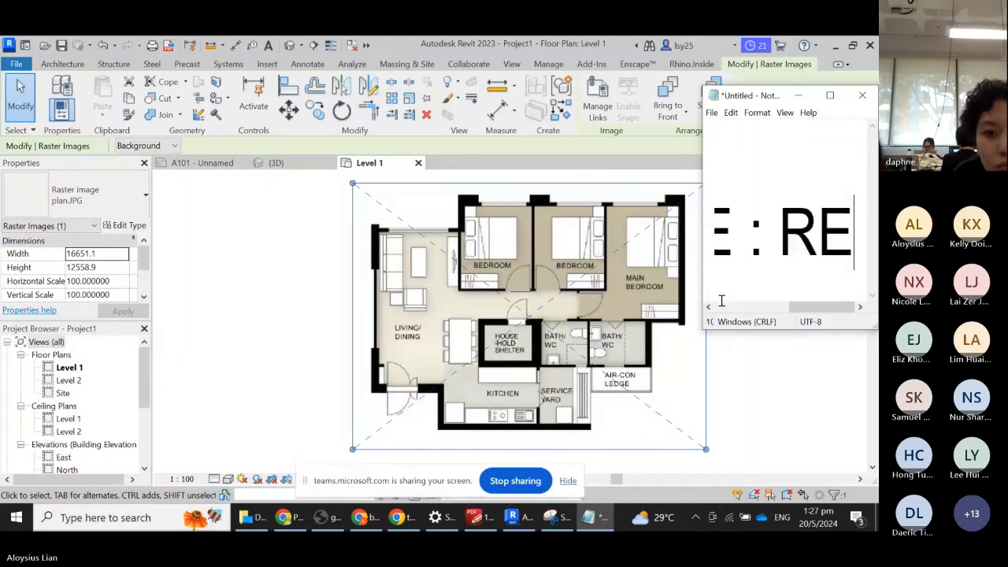
{"action": "key", "text": "BackSpace"}
{"action": "key", "text": "BackSpace"}
{"action": "key", "text": "BackSpace"}
{"action": "key", "text": "BackSpace"}
{"action": "key", "text": "BackSpace"}
{"action": "key", "text": "BackSpace"}
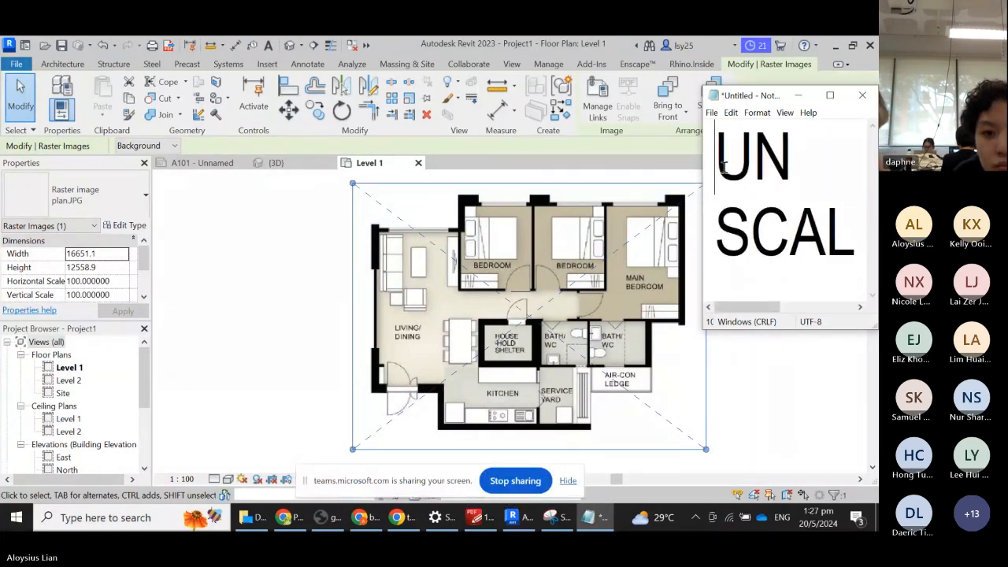
{"action": "type", "text": "UNITS"}
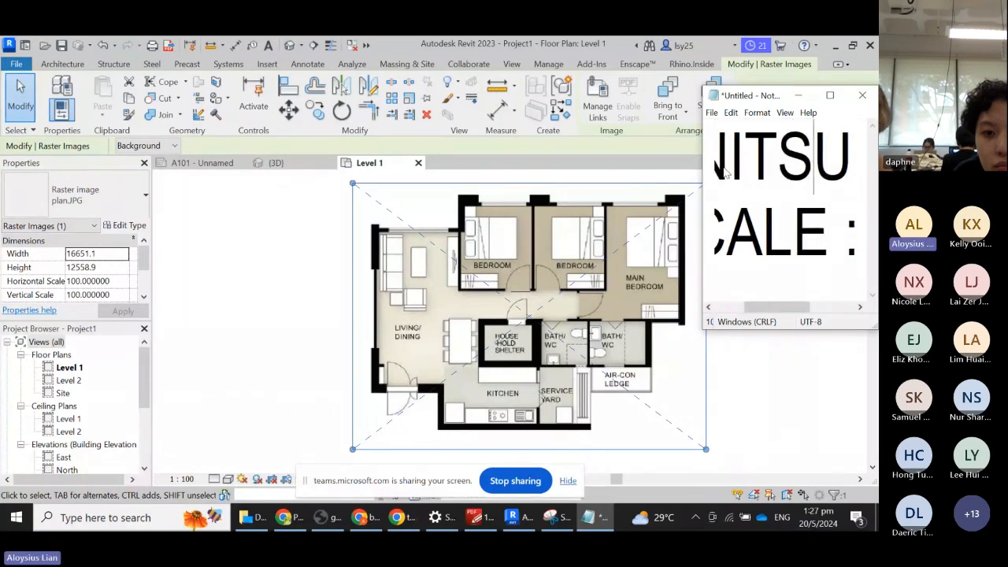
{"action": "type", "text": ":"}
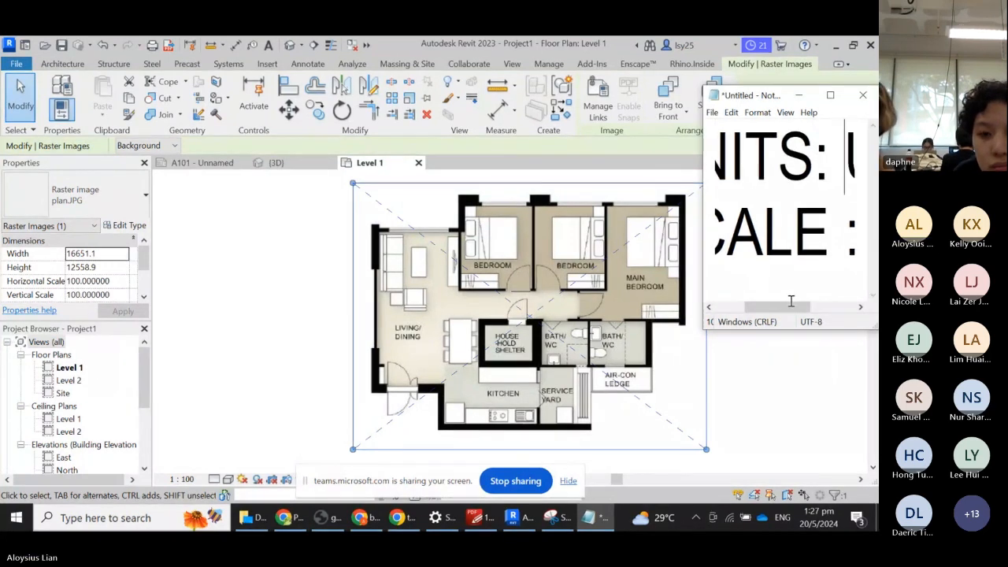
{"action": "left_click_drag", "start_coordinate": [795, 306], "coordinate": [849, 310]}
{"action": "left_click", "coordinate": [557, 39]}
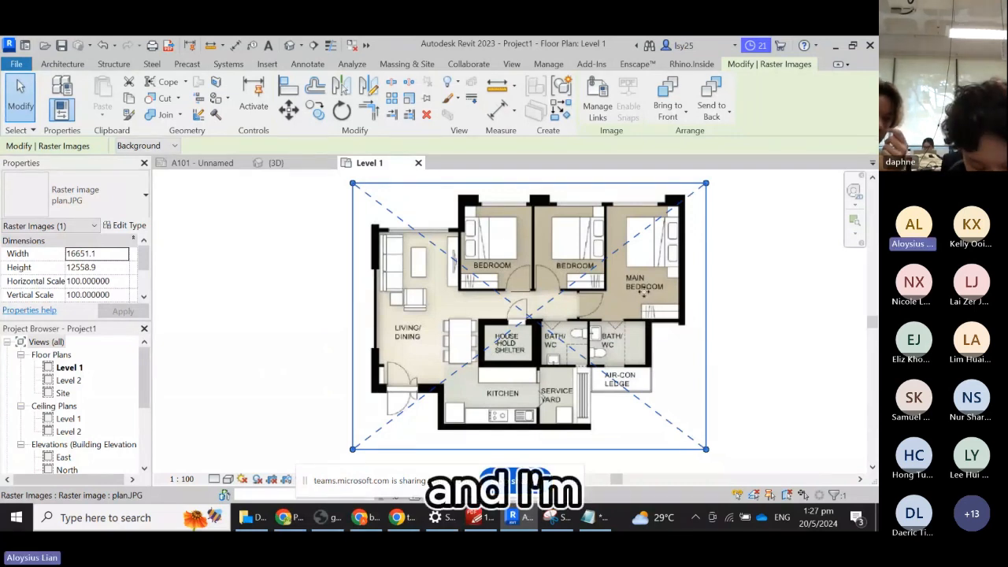
- Scale the plan image with RE so the door opening matches the 915 mm line (scale 77.542373)
{"action": "key", "text": "r"}
{"action": "key", "text": "e"}
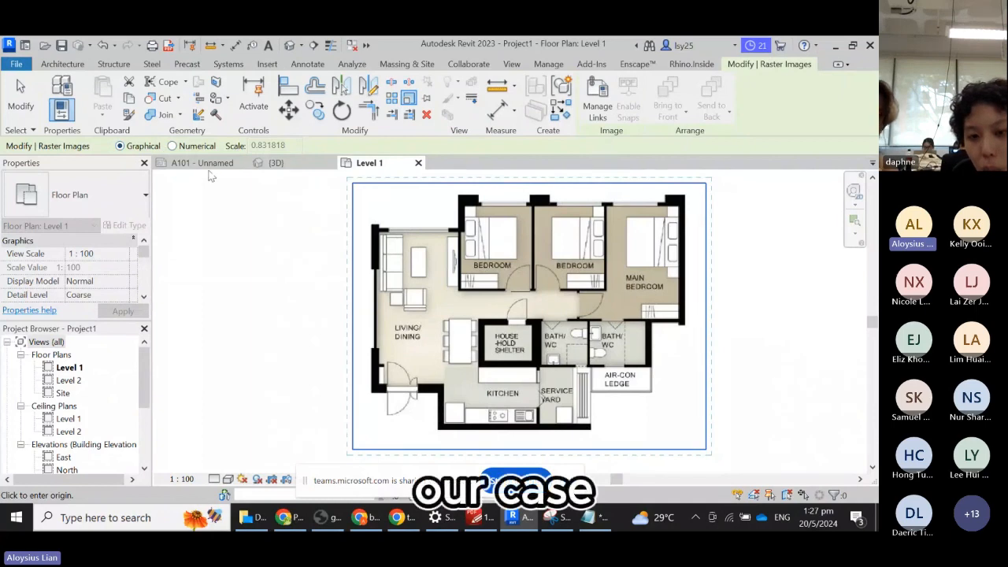
{"action": "scroll", "coordinate": [521, 286], "scroll_direction": "up", "scroll_amount": 5}
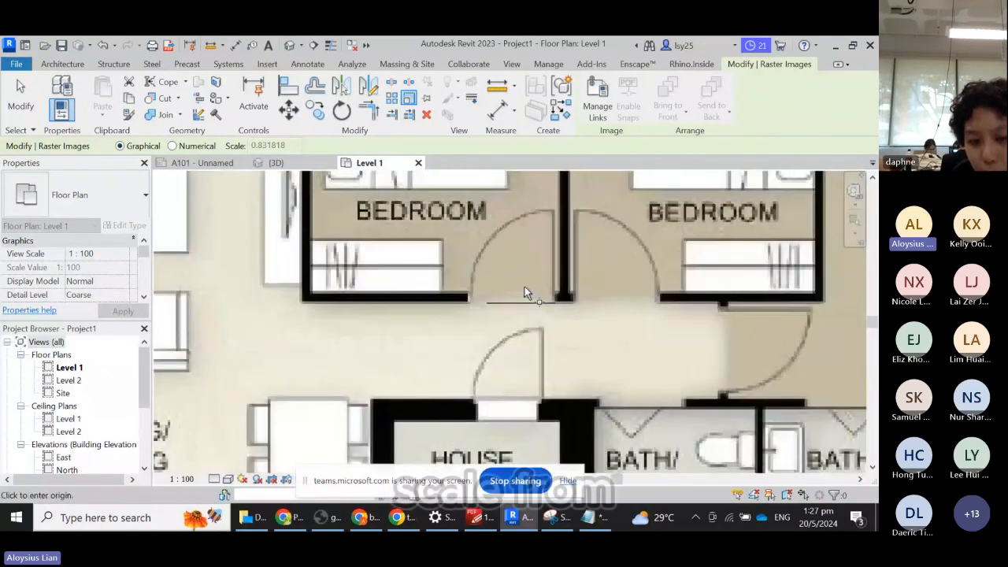
{"action": "scroll", "coordinate": [540, 289], "scroll_direction": "up", "scroll_amount": 2}
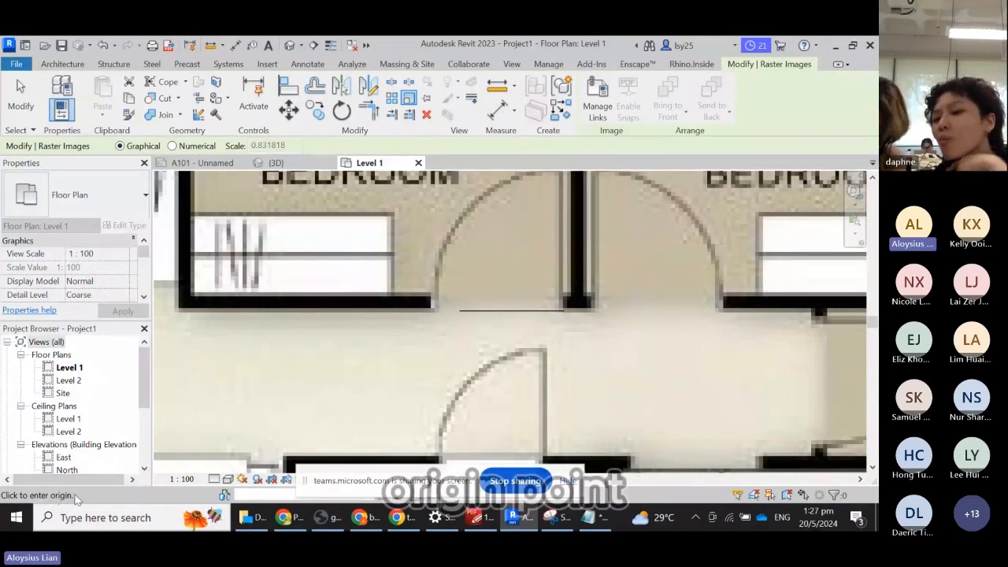
{"action": "left_click", "coordinate": [563, 311]}
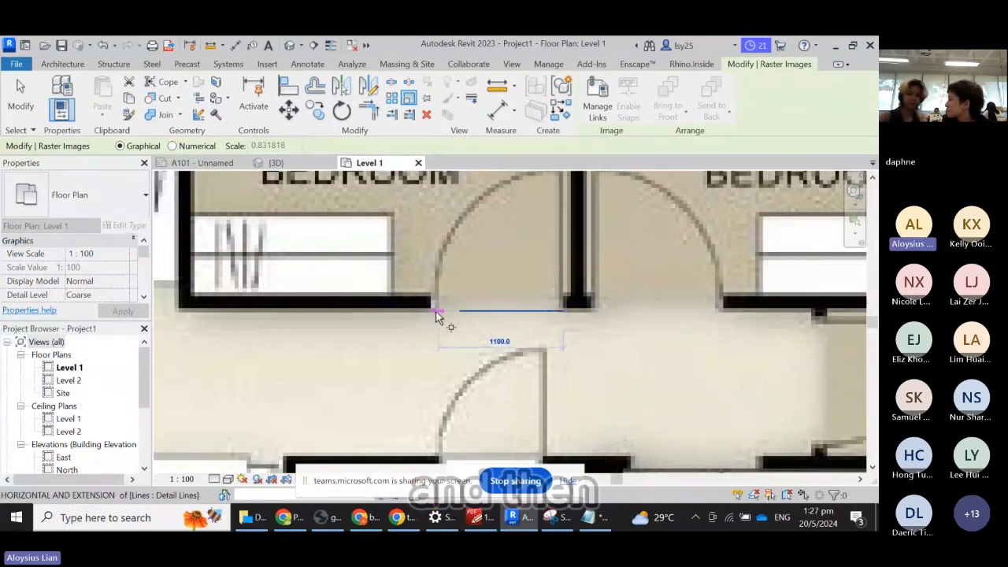
{"action": "scroll", "coordinate": [434, 313], "scroll_direction": "up", "scroll_amount": 3}
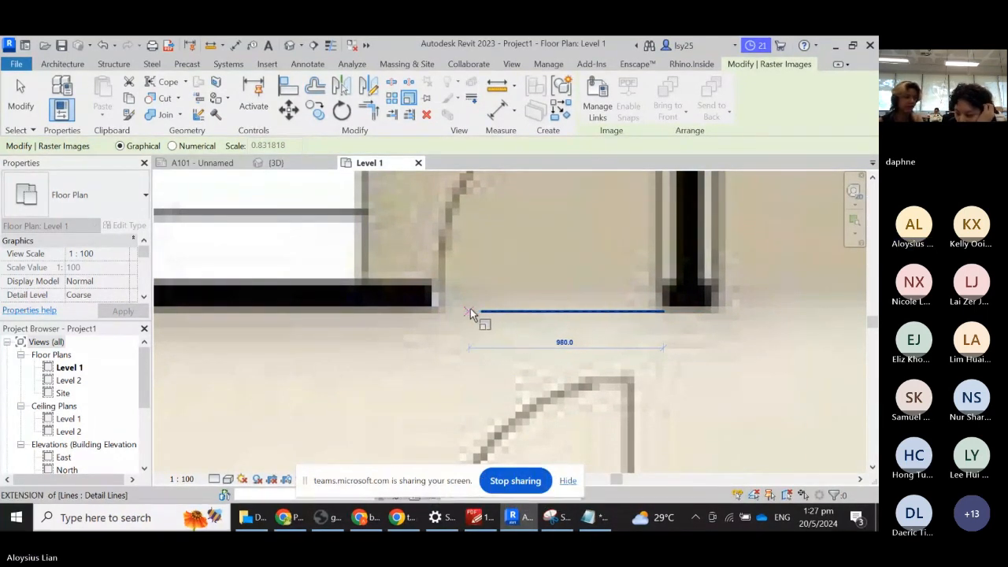
{"action": "left_click", "coordinate": [466, 310]}
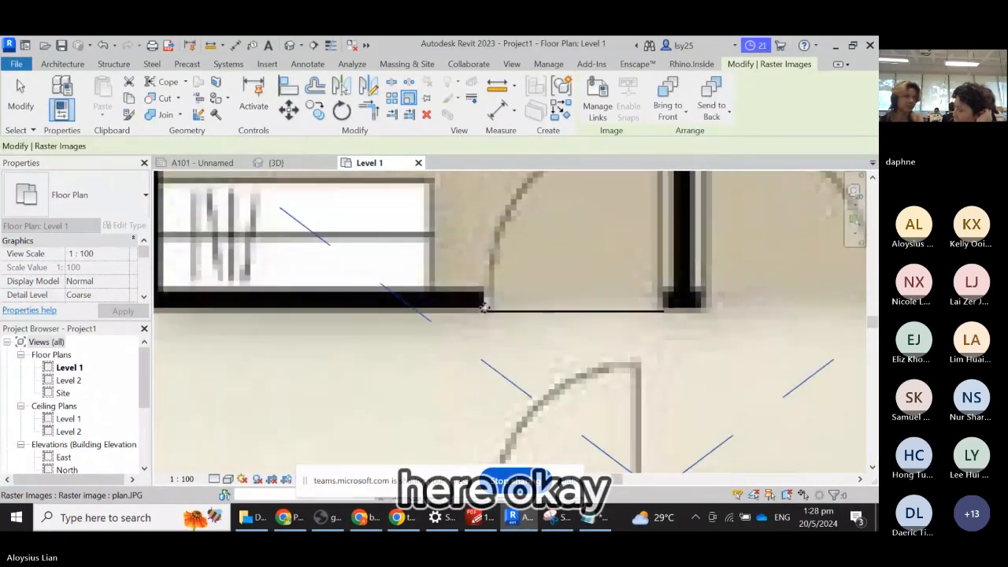
{"action": "scroll", "coordinate": [435, 262], "scroll_direction": "down", "scroll_amount": 5}
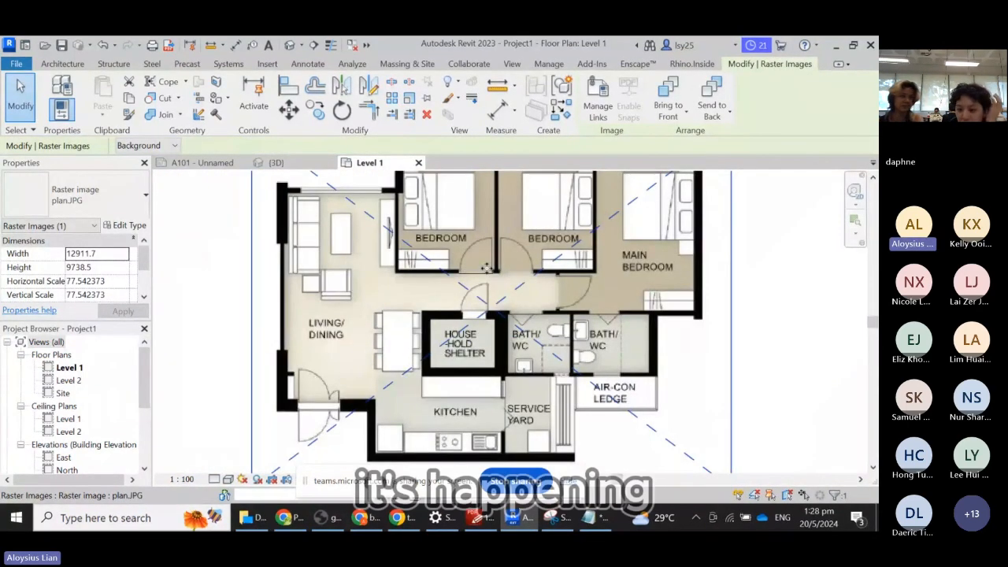
- Delete the 915 reference line across the door opening, leaving the rescaled plan.JPG image
{"action": "scroll", "coordinate": [538, 273], "scroll_direction": "up", "scroll_amount": 3}
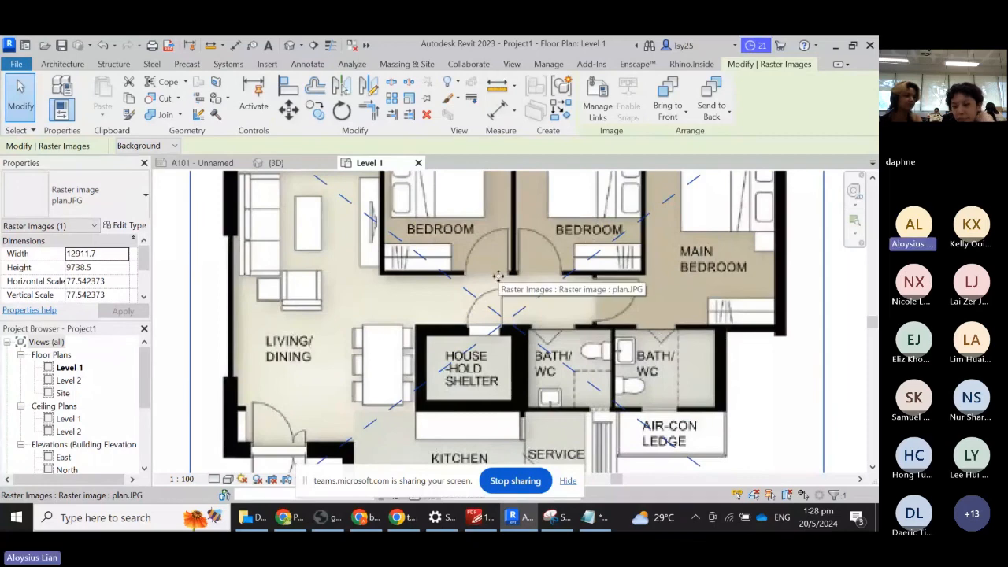
{"action": "key", "text": "Escape"}
{"action": "left_click", "coordinate": [498, 276]}
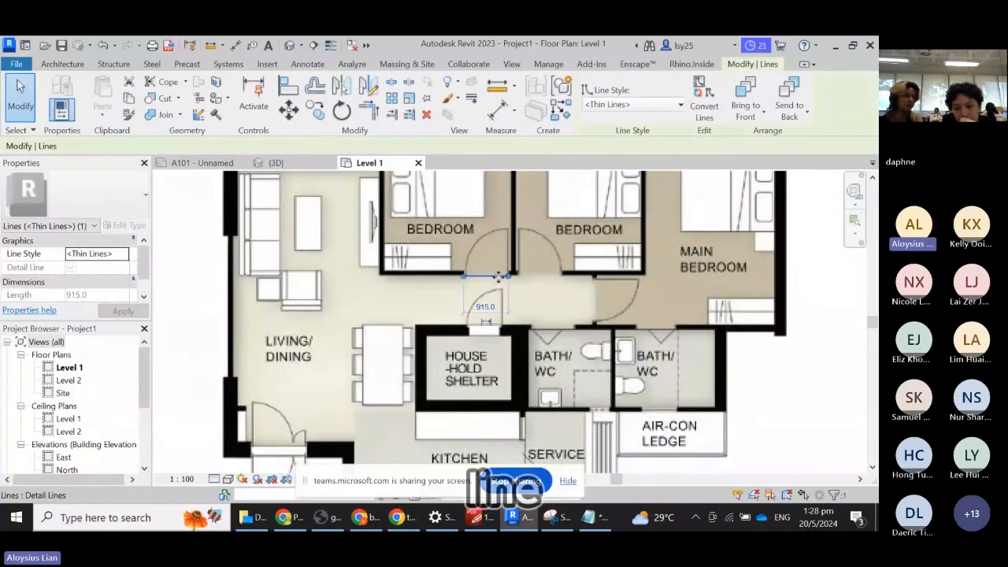
{"action": "key", "text": "Delete"}
{"action": "scroll", "coordinate": [465, 280], "scroll_direction": "down", "scroll_amount": 4}
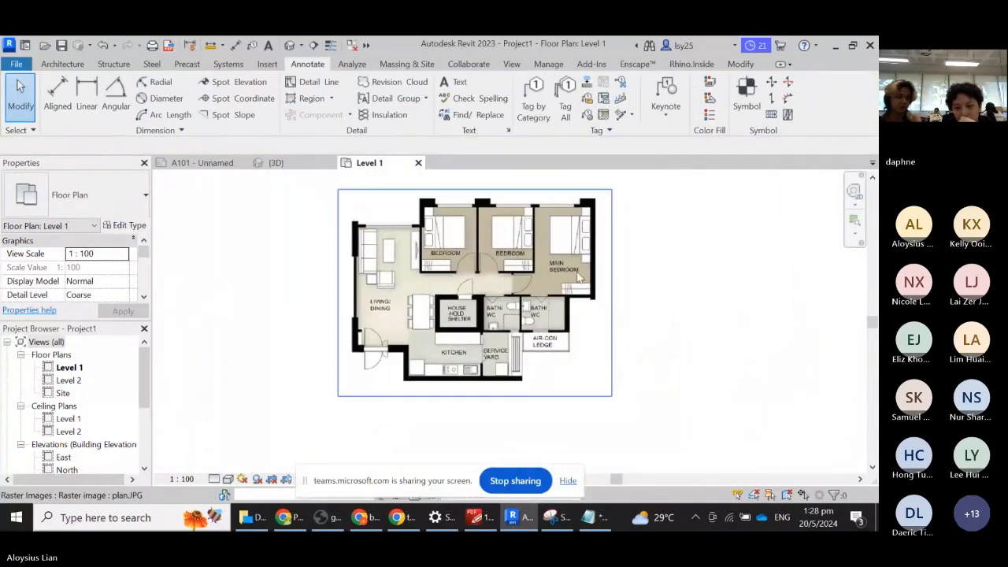
{"action": "left_click", "coordinate": [578, 277]}
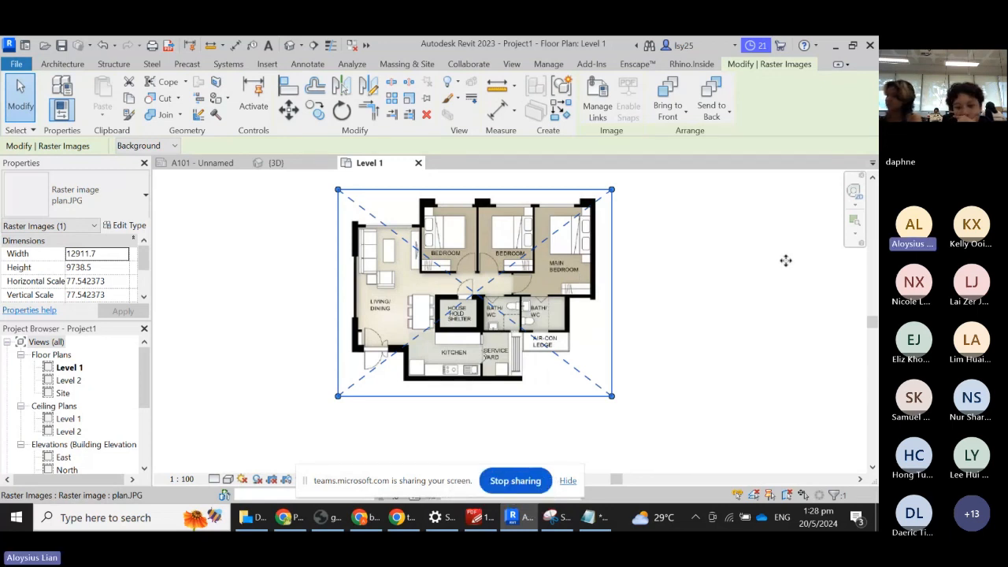
{"action": "left_click", "coordinate": [718, 293]}
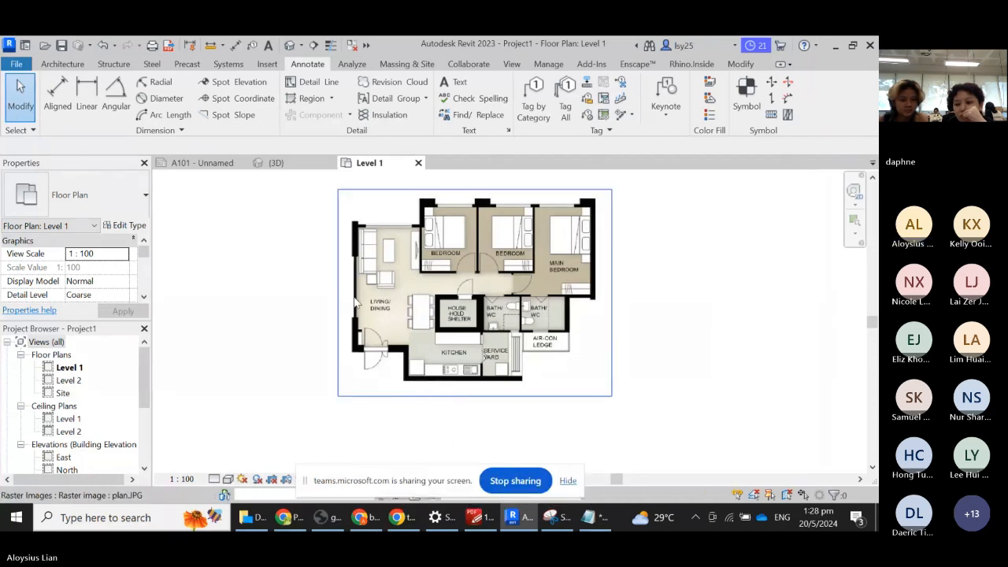
- Start the Wall tool with the Basic Wall Generic - 300mm type at 8000.0 height
{"action": "left_click", "coordinate": [69, 66]}
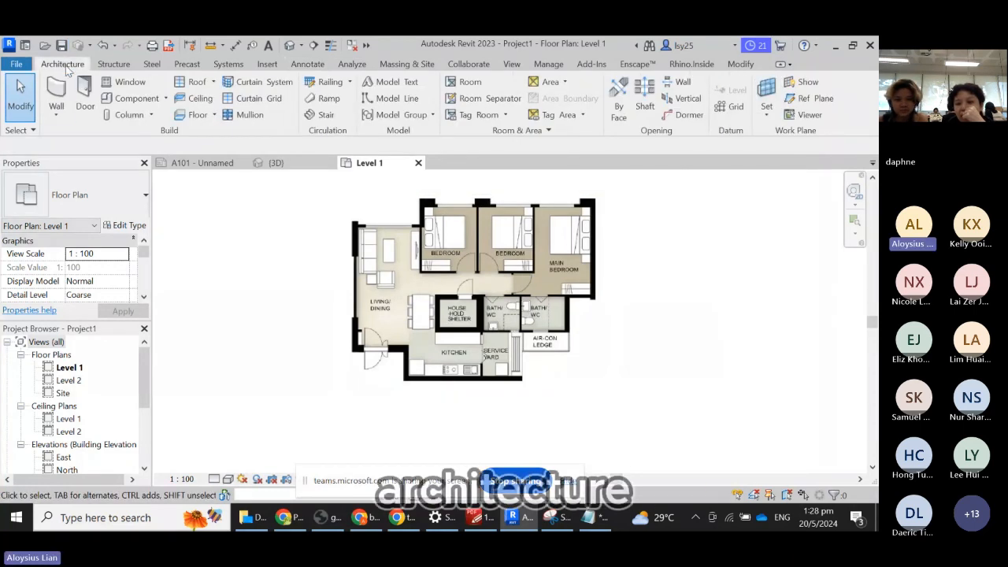
{"action": "left_click", "coordinate": [57, 90]}
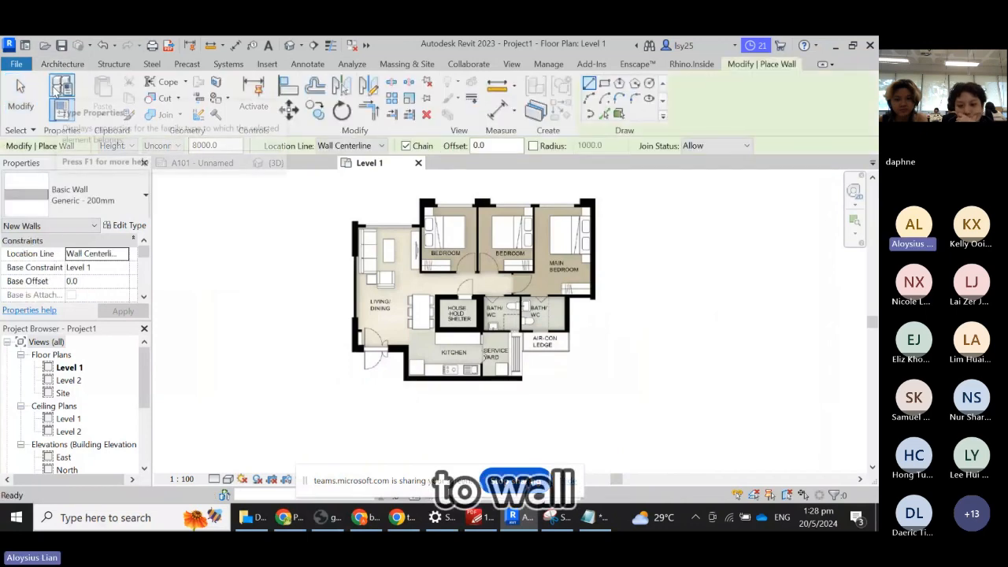
{"action": "left_click", "coordinate": [105, 200]}
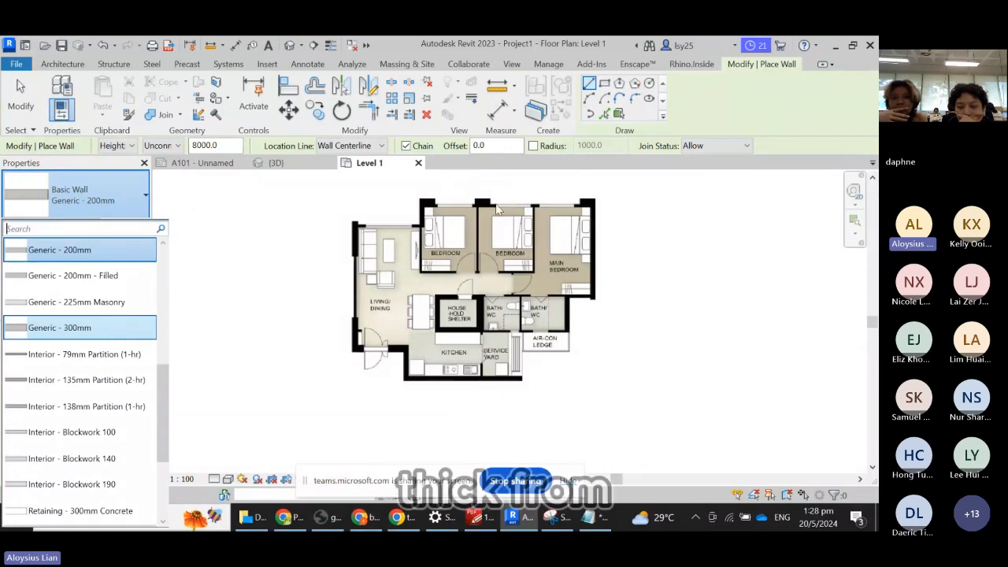
{"action": "left_click", "coordinate": [102, 328]}
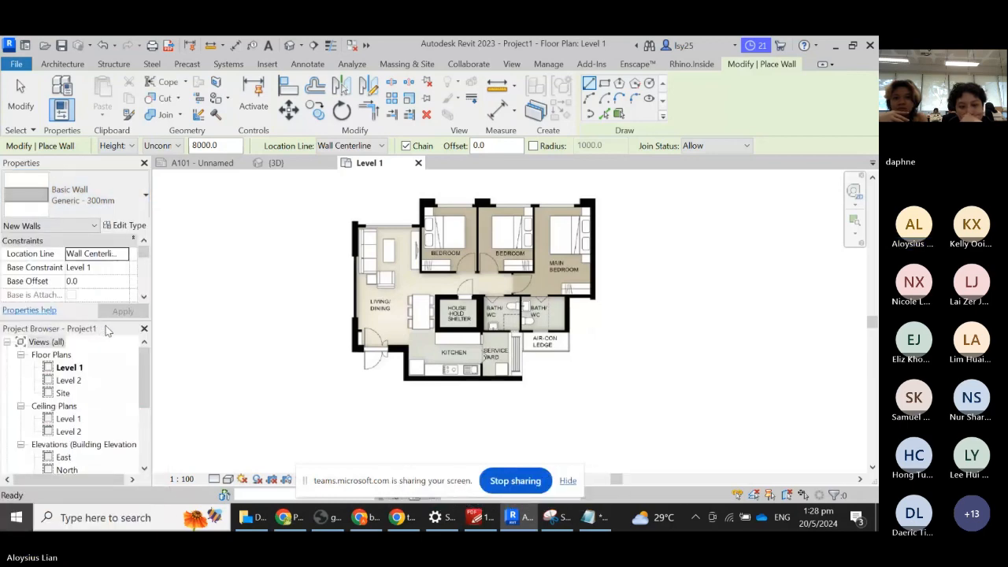
{"action": "scroll", "coordinate": [359, 223], "scroll_direction": "up", "scroll_amount": 1}
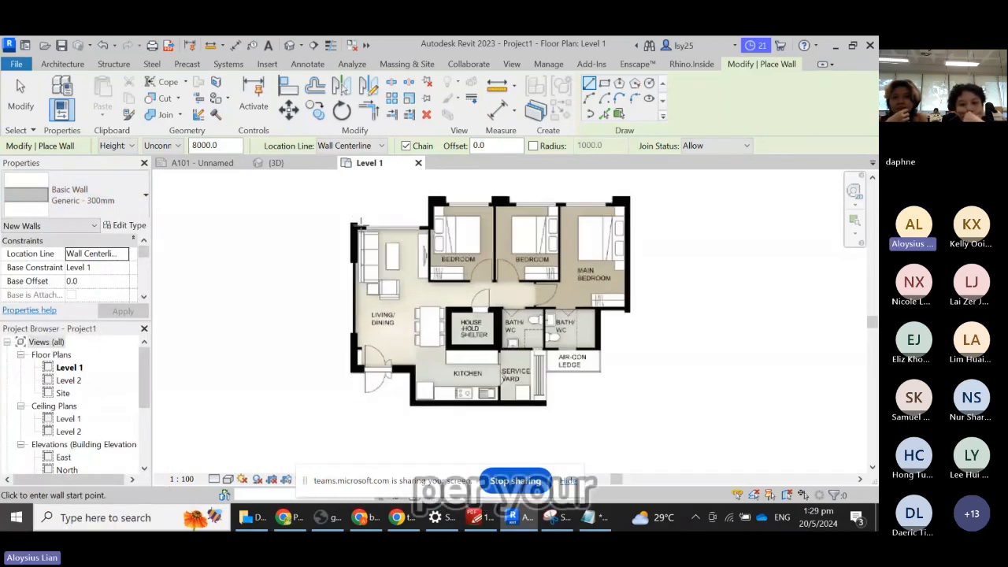
- Trace walls from the living room's top-left corner down its left side and across to the kitchen corner
{"action": "scroll", "coordinate": [362, 227], "scroll_direction": "up", "scroll_amount": 1}
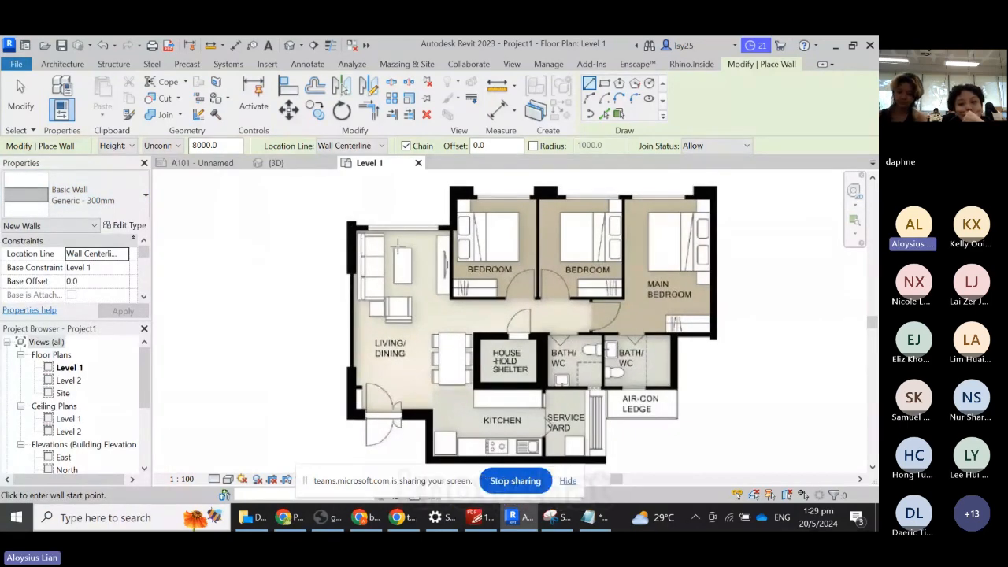
{"action": "scroll", "coordinate": [352, 228], "scroll_direction": "up", "scroll_amount": 2}
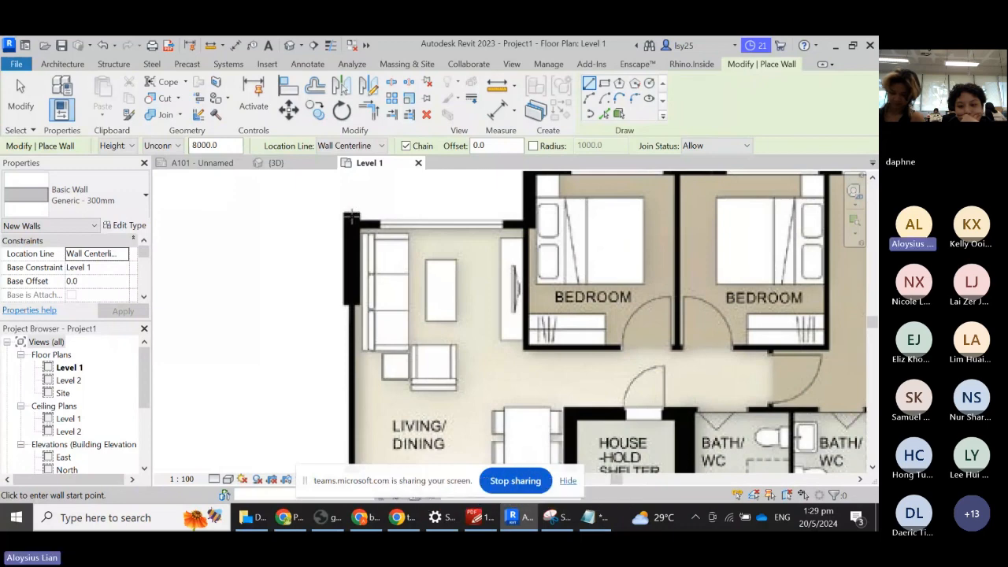
{"action": "scroll", "coordinate": [350, 214], "scroll_direction": "up", "scroll_amount": 2}
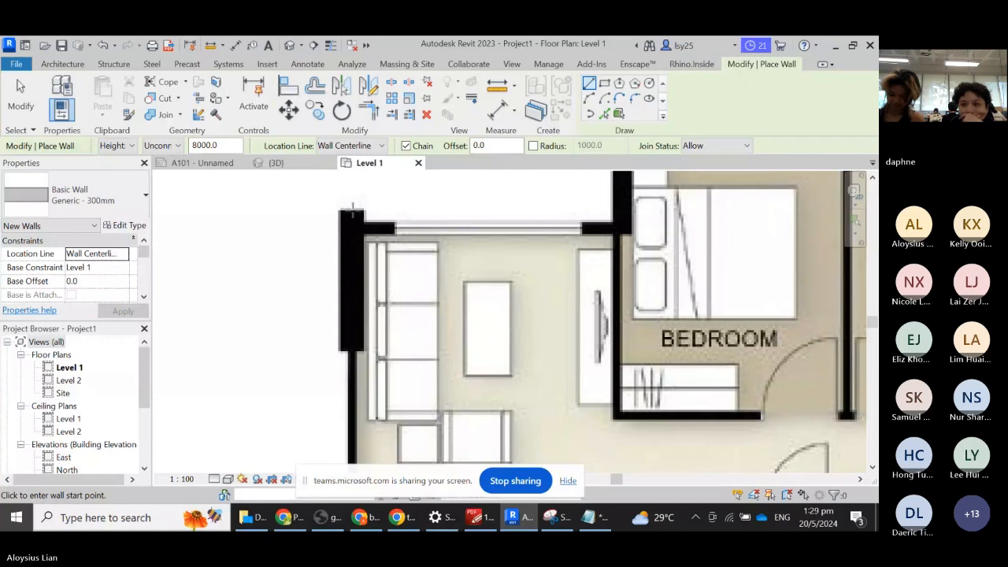
{"action": "left_click", "coordinate": [359, 220]}
{"action": "scroll", "coordinate": [396, 255], "scroll_direction": "down", "scroll_amount": 2}
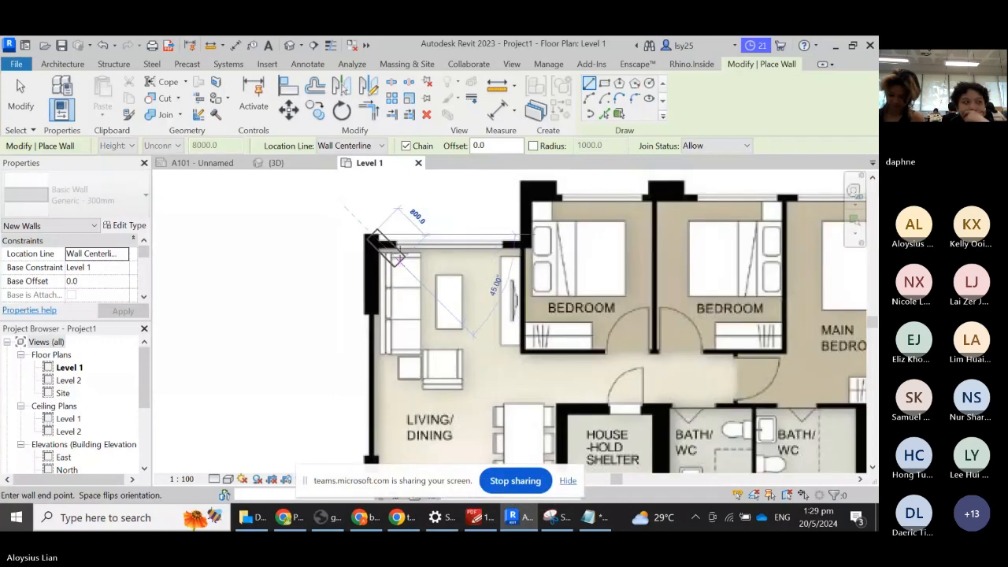
{"action": "scroll", "coordinate": [397, 258], "scroll_direction": "down", "scroll_amount": 3}
{"action": "scroll", "coordinate": [383, 417], "scroll_direction": "up", "scroll_amount": 4}
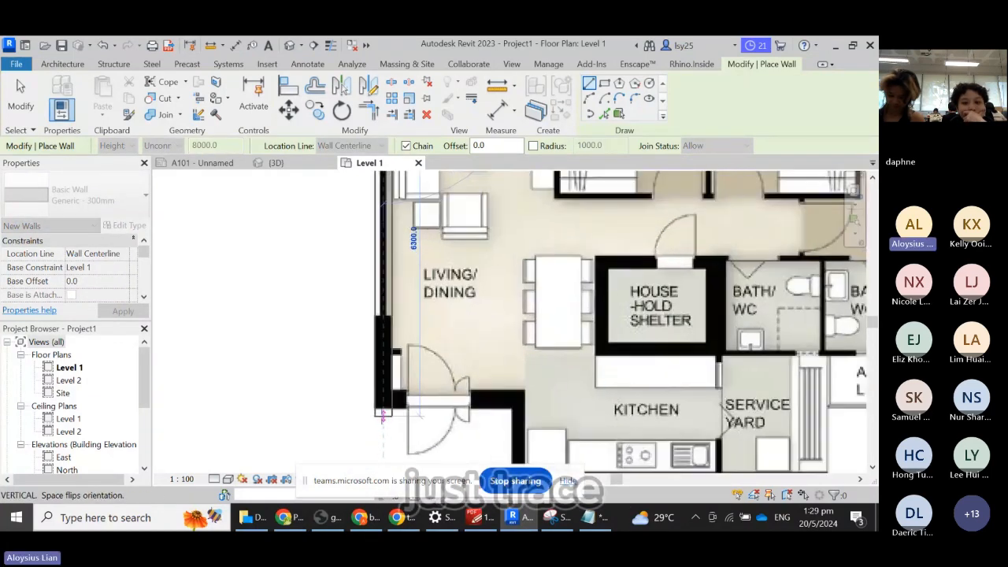
{"action": "left_click", "coordinate": [383, 398]}
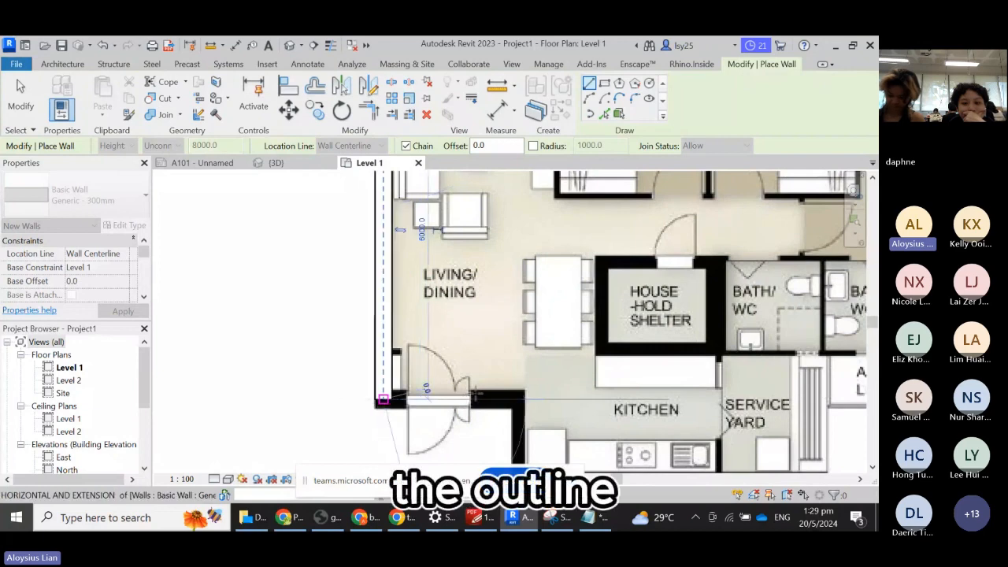
{"action": "left_click", "coordinate": [524, 399]}
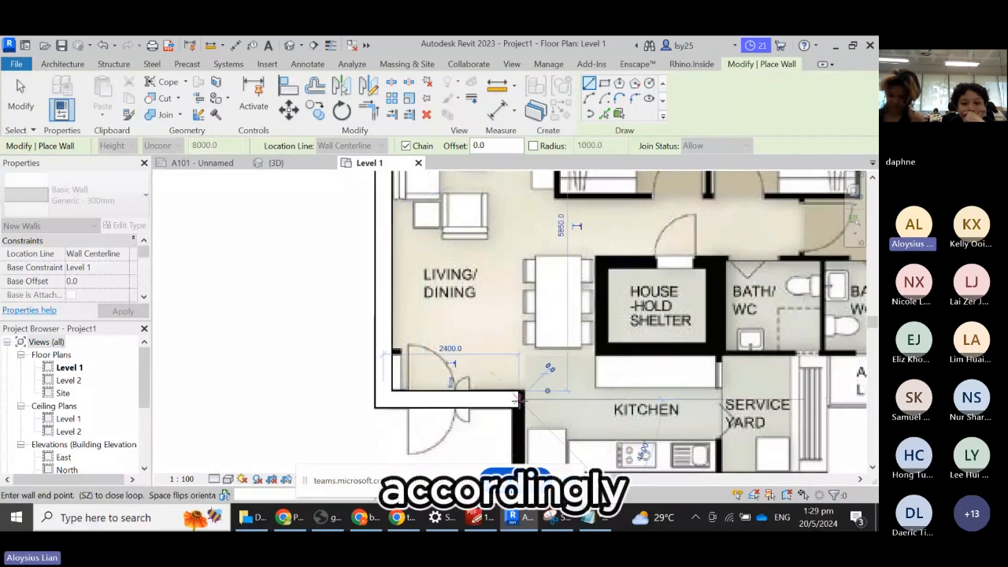
{"action": "scroll", "coordinate": [529, 398], "scroll_direction": "down", "scroll_amount": 2}
{"action": "scroll", "coordinate": [532, 398], "scroll_direction": "up", "scroll_amount": 2}
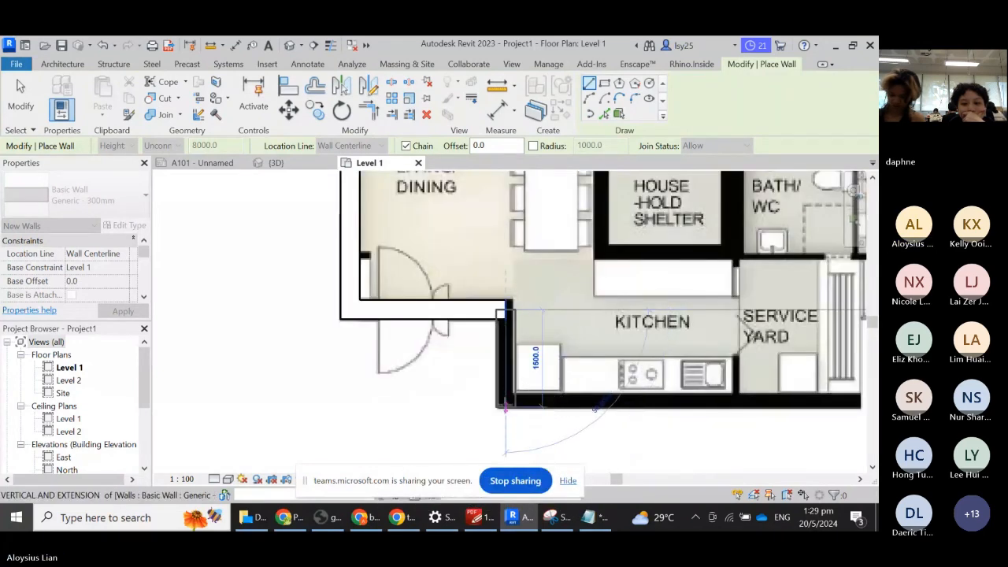
- Continue walls down the kitchen's left side, along its bottom edge and up beside the service yard
{"action": "left_click", "coordinate": [501, 401]}
{"action": "scroll", "coordinate": [358, 401], "scroll_direction": "down", "scroll_amount": 1}
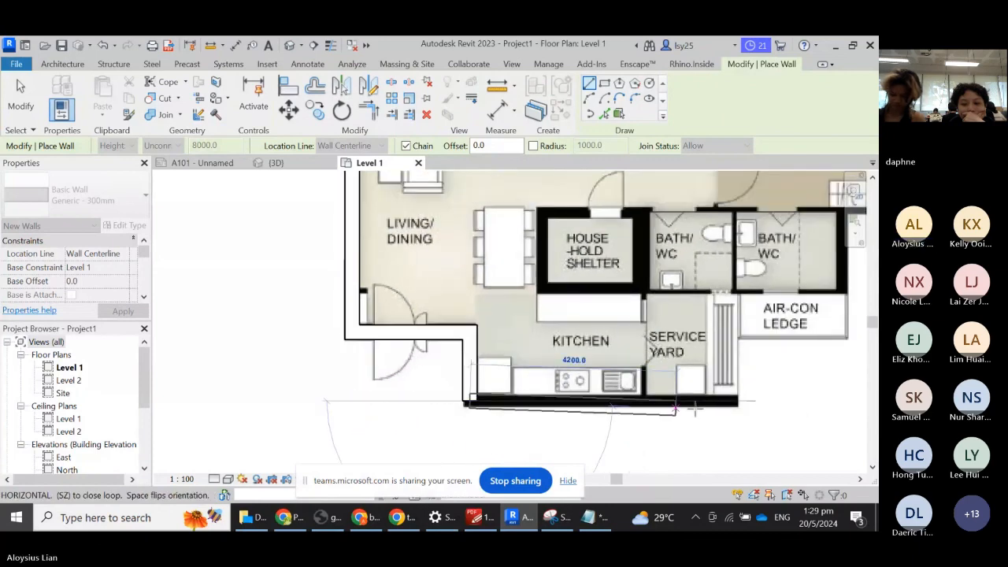
{"action": "scroll", "coordinate": [740, 403], "scroll_direction": "up", "scroll_amount": 2}
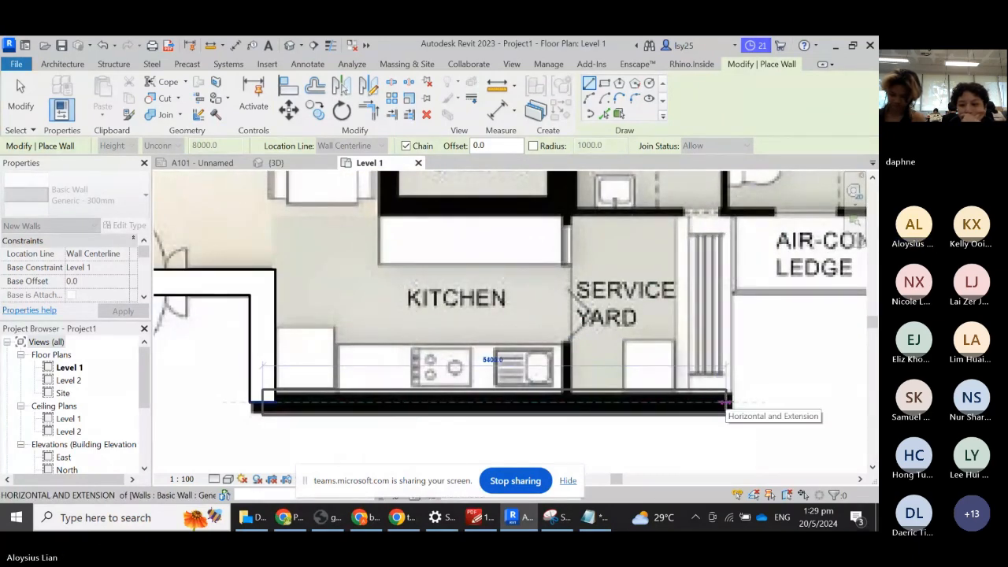
{"action": "left_click", "coordinate": [718, 403]}
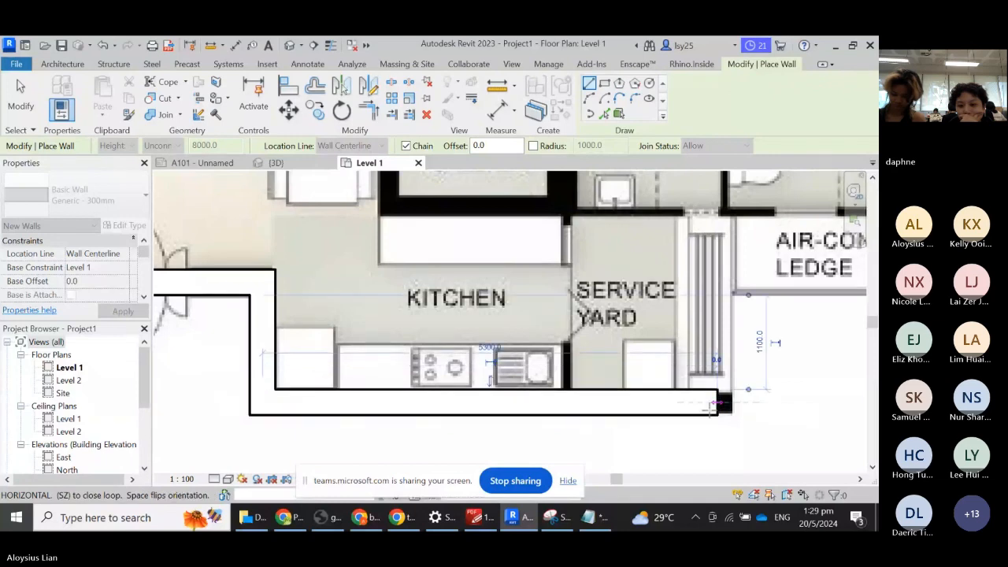
{"action": "scroll", "coordinate": [716, 403], "scroll_direction": "down", "scroll_amount": 2}
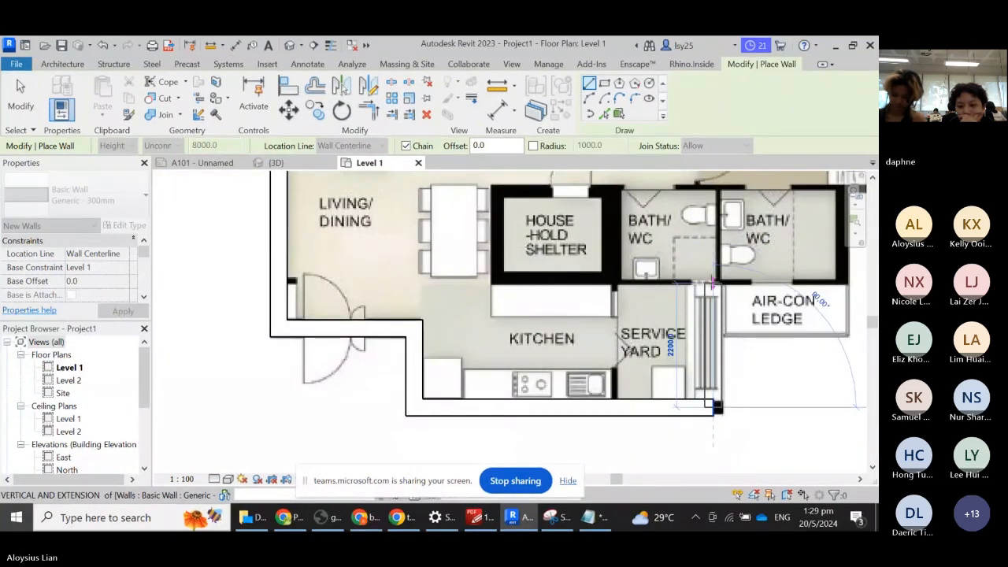
{"action": "left_click", "coordinate": [714, 281]}
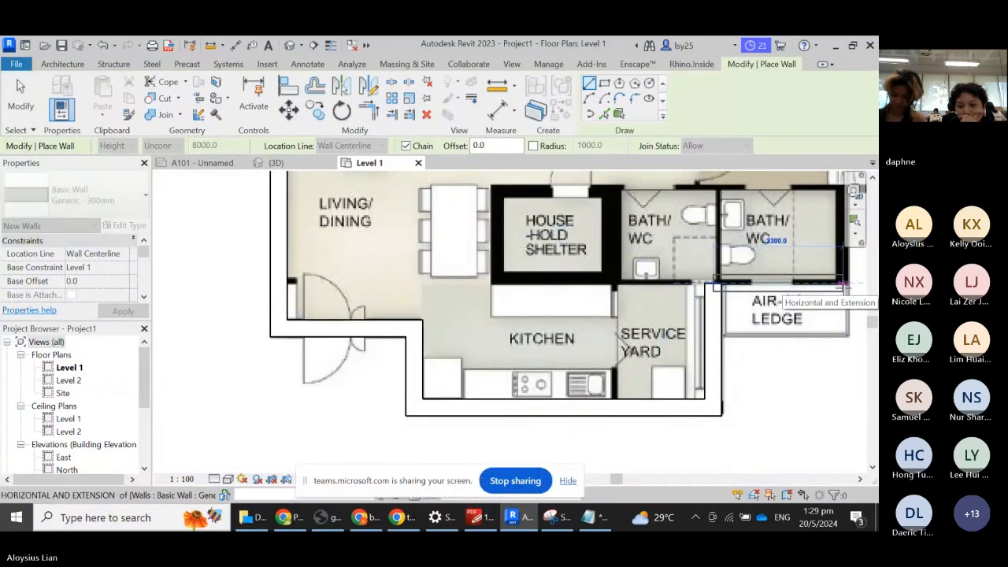
{"action": "scroll", "coordinate": [191, 363], "scroll_direction": "down", "scroll_amount": 4}
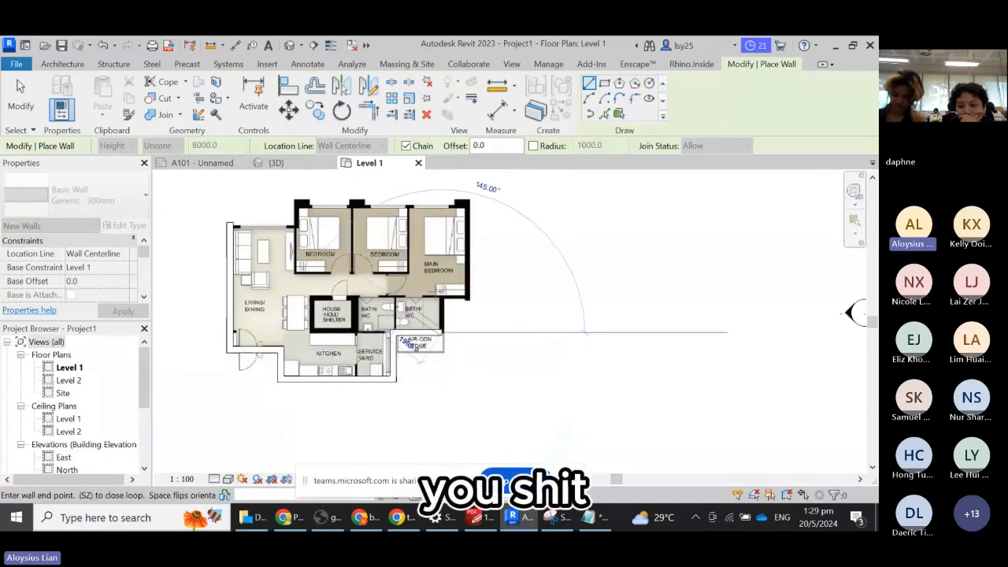
{"action": "scroll", "coordinate": [439, 285], "scroll_direction": "up", "scroll_amount": 3}
{"action": "scroll", "coordinate": [441, 283], "scroll_direction": "up", "scroll_amount": 2}
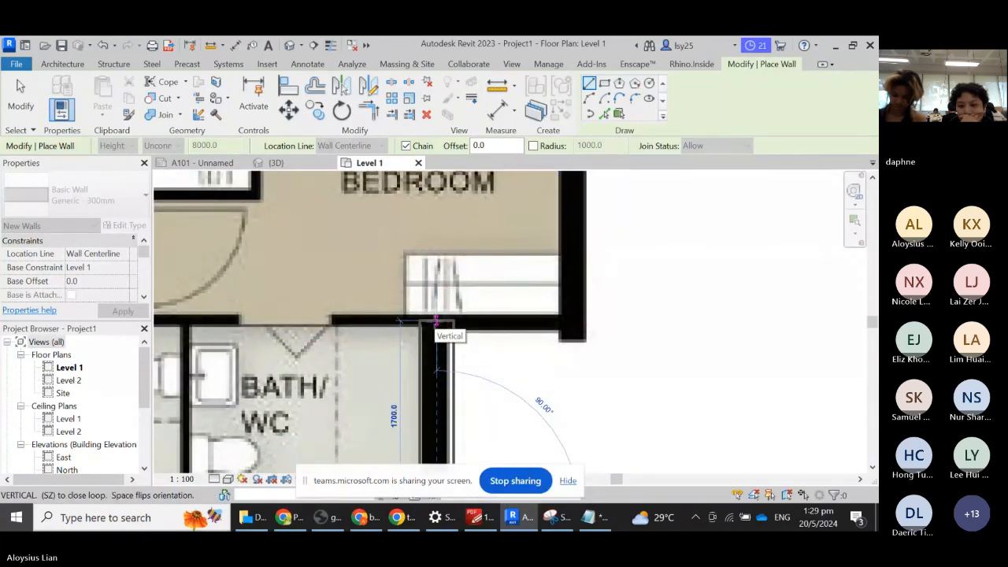
- Add the 1200 horizontal segment, run up to the main bedroom's top, finish the 8100 top wall, and end the chain
{"action": "left_click", "coordinate": [436, 323]}
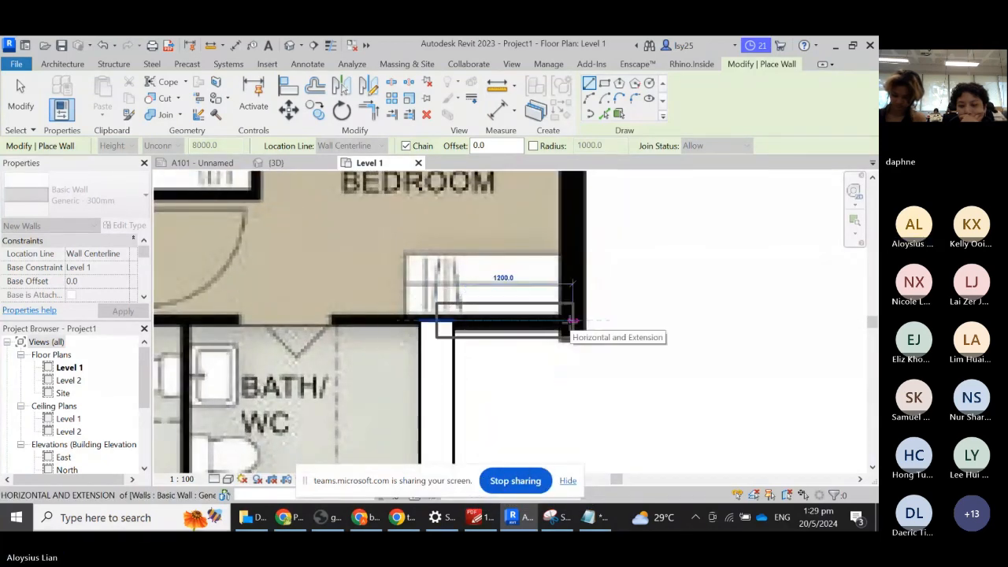
{"action": "left_click", "coordinate": [573, 319]}
{"action": "scroll", "coordinate": [578, 372], "scroll_direction": "down", "scroll_amount": 3}
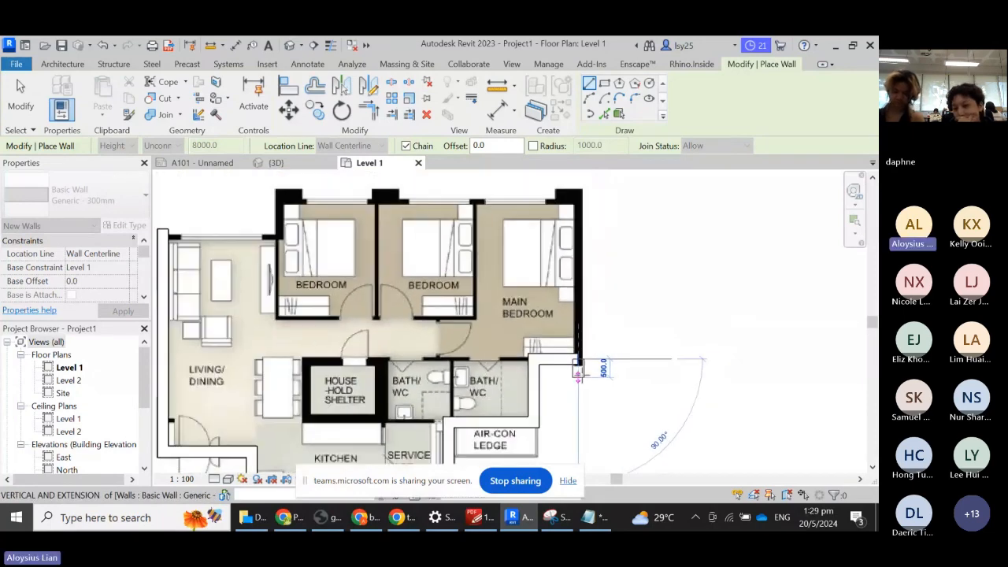
{"action": "scroll", "coordinate": [567, 211], "scroll_direction": "up", "scroll_amount": 4}
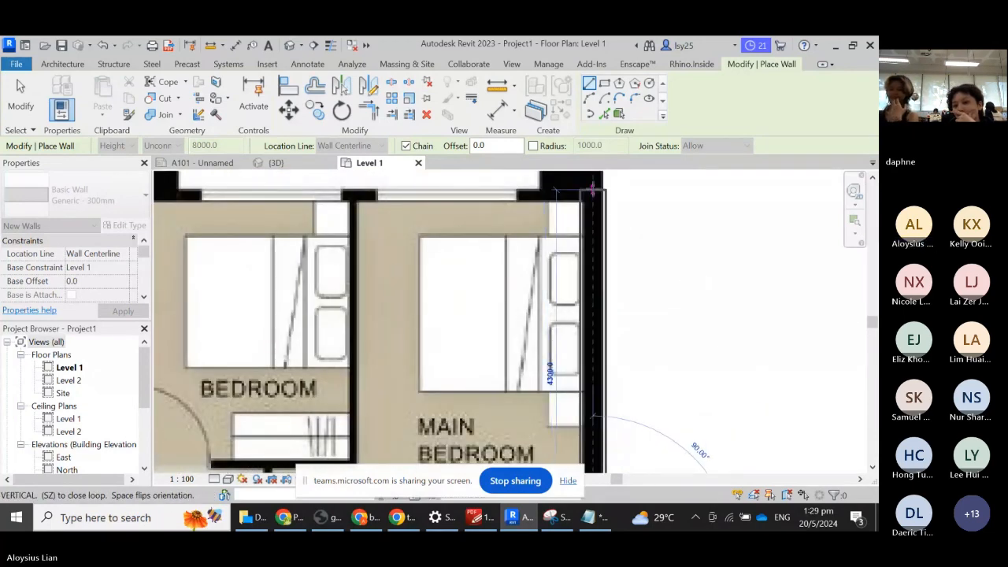
{"action": "left_click", "coordinate": [592, 189]}
{"action": "scroll", "coordinate": [689, 227], "scroll_direction": "down", "scroll_amount": 3}
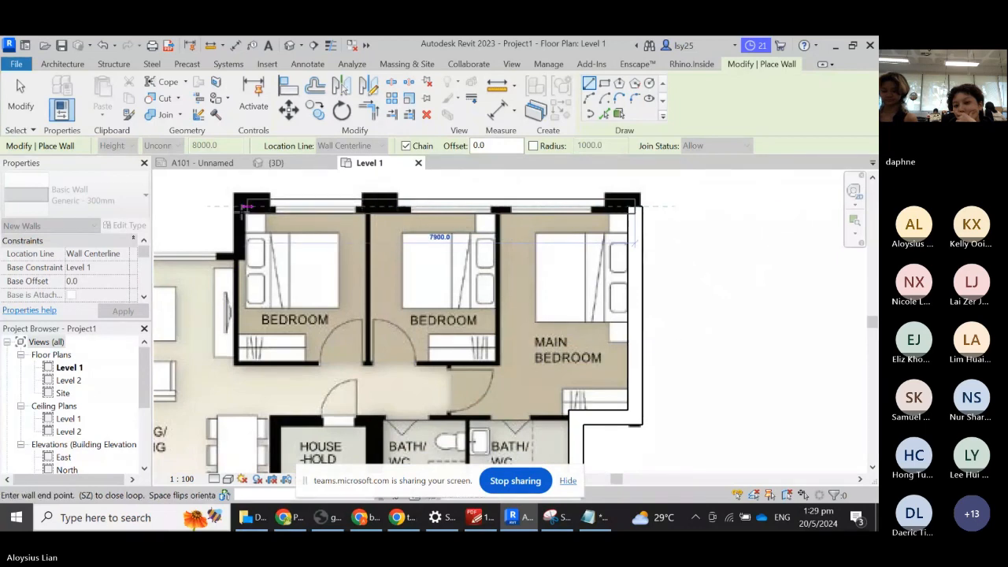
{"action": "scroll", "coordinate": [236, 206], "scroll_direction": "up", "scroll_amount": 2}
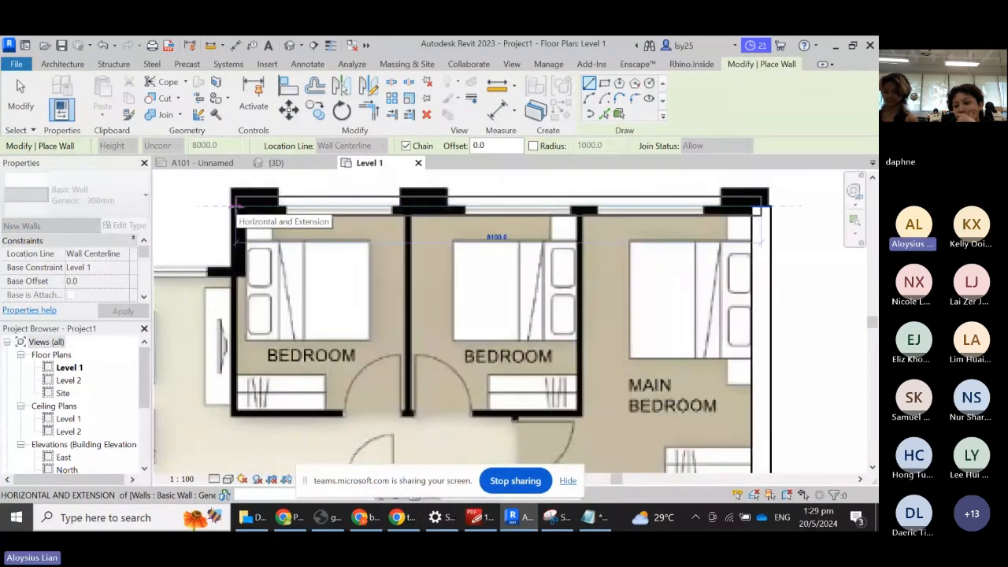
{"action": "left_click", "coordinate": [236, 206]}
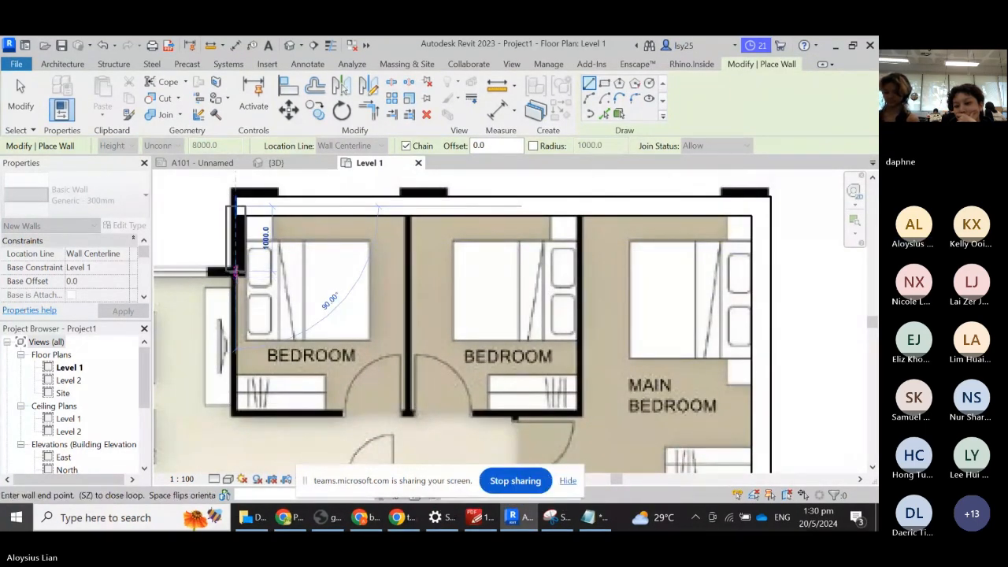
{"action": "scroll", "coordinate": [607, 269], "scroll_direction": "down", "scroll_amount": 2}
{"action": "scroll", "coordinate": [299, 270], "scroll_direction": "up", "scroll_amount": 3}
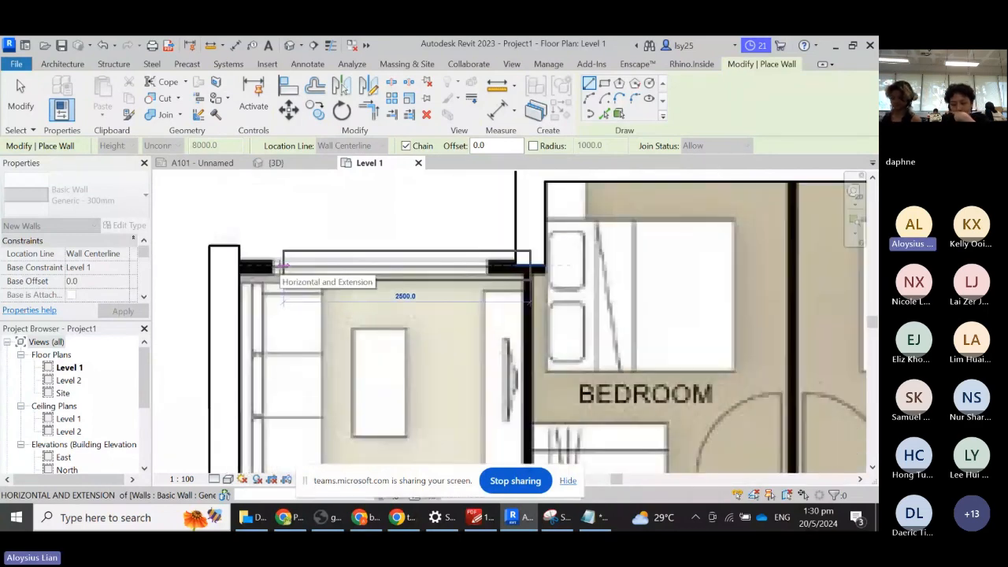
{"action": "left_click", "coordinate": [224, 264]}
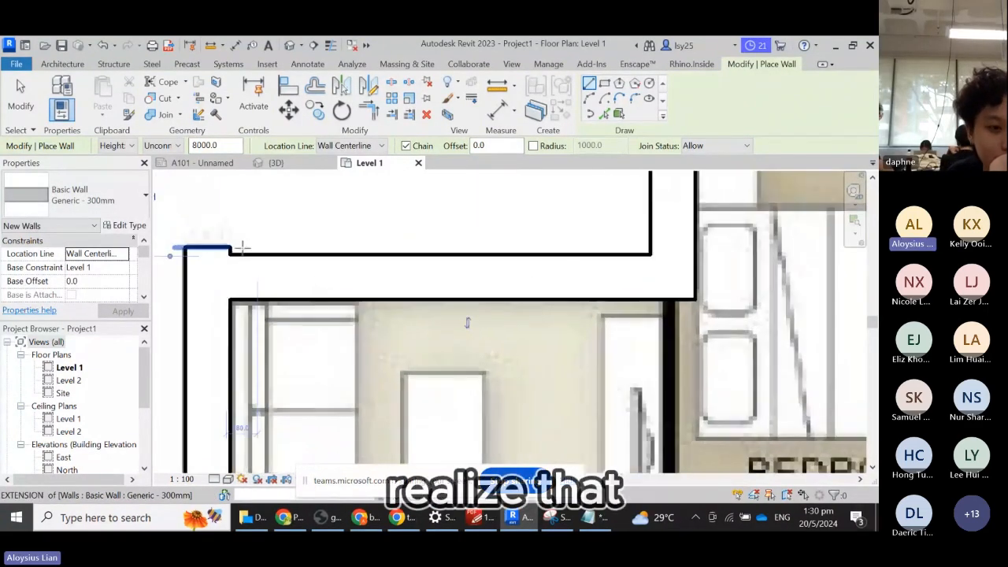
{"action": "scroll", "coordinate": [236, 246], "scroll_direction": "up", "scroll_amount": 2}
{"action": "scroll", "coordinate": [228, 248], "scroll_direction": "up", "scroll_amount": 1}
{"action": "key", "text": "Escape"}
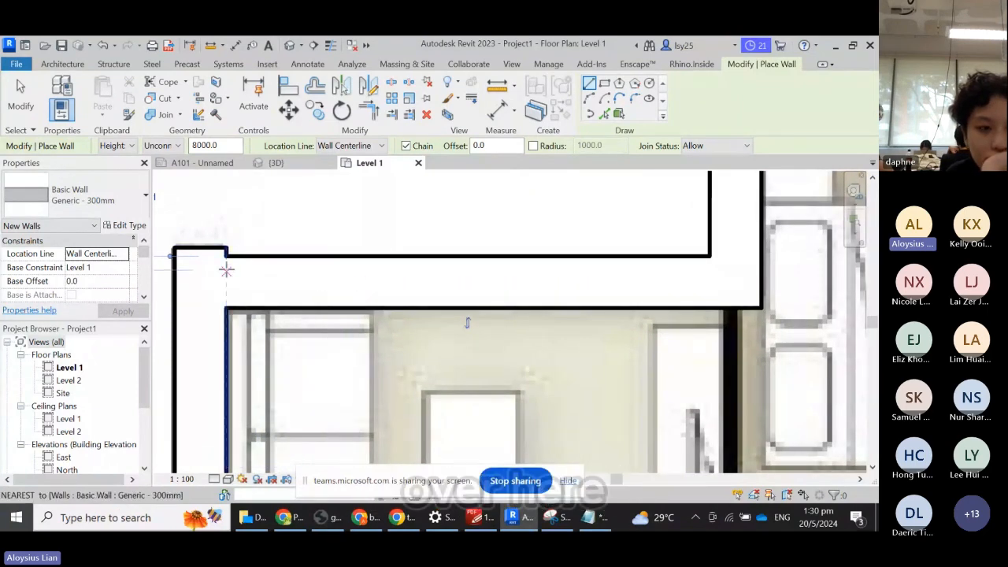
{"action": "scroll", "coordinate": [193, 252], "scroll_direction": "up", "scroll_amount": 2}
{"action": "scroll", "coordinate": [427, 266], "scroll_direction": "down", "scroll_amount": 2}
{"action": "scroll", "coordinate": [487, 266], "scroll_direction": "down", "scroll_amount": 4}
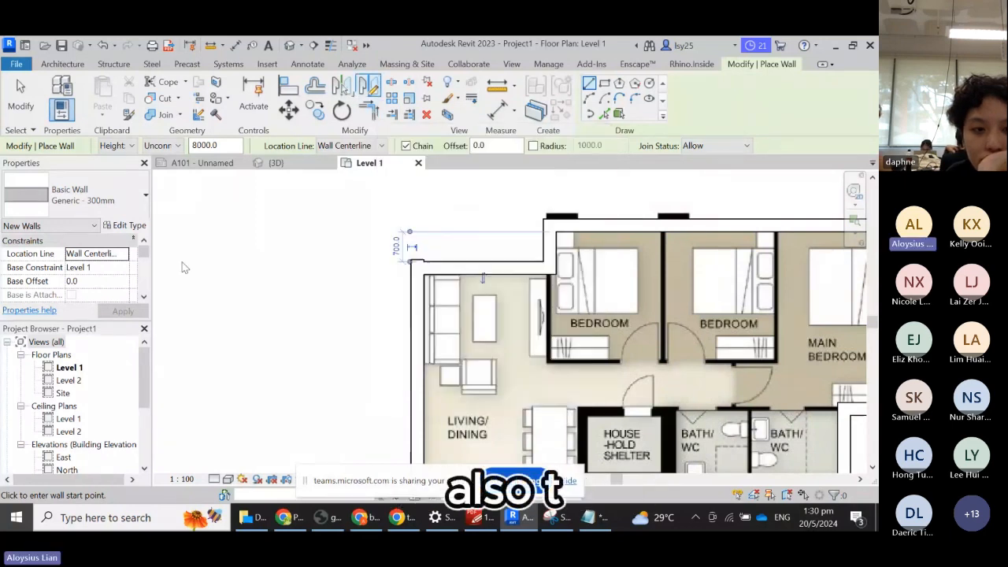
- Add a 'TRIM:T' line under the SCALE note in Notepad, then return to Revit
{"action": "left_click", "coordinate": [602, 520]}
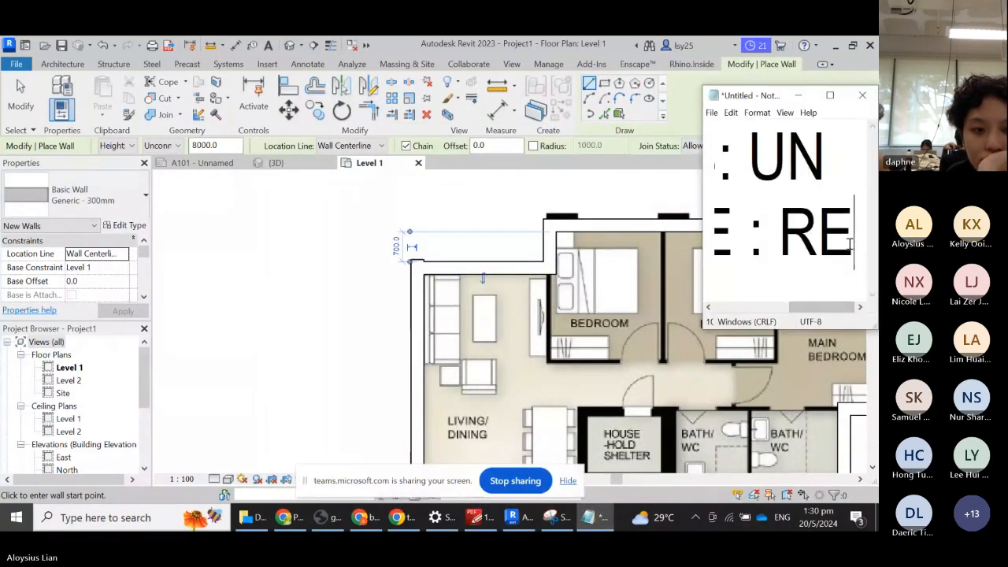
{"action": "key", "text": "Return"}
{"action": "type", "text": "t"}
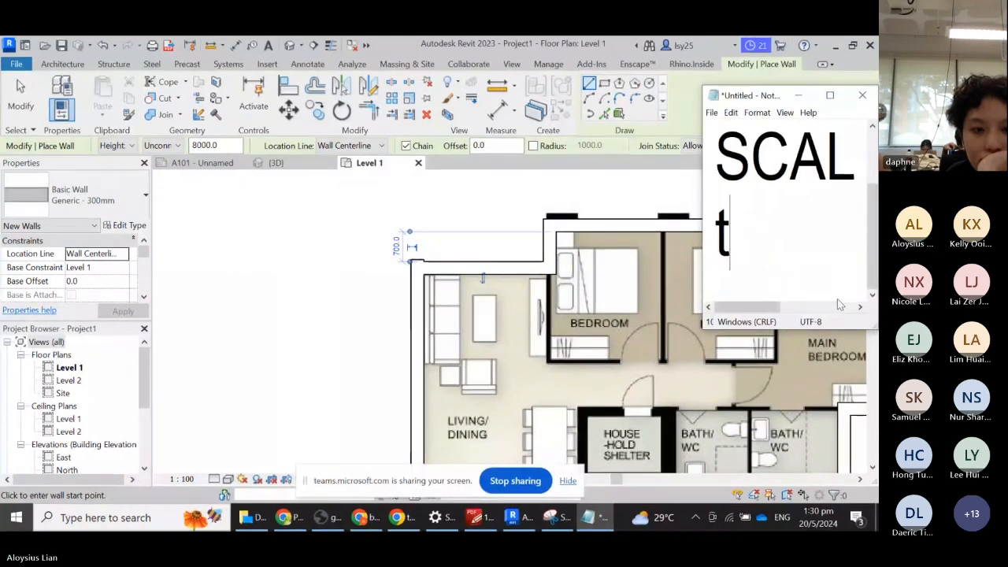
{"action": "key", "text": "BackSpace"}
{"action": "type", "text": "TRIM:T"}
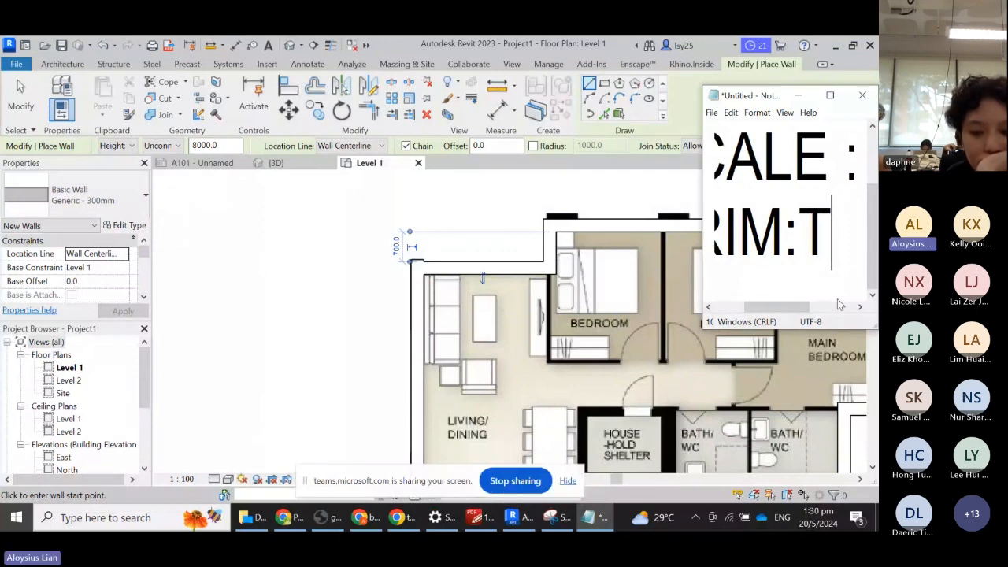
{"action": "left_click", "coordinate": [798, 96]}
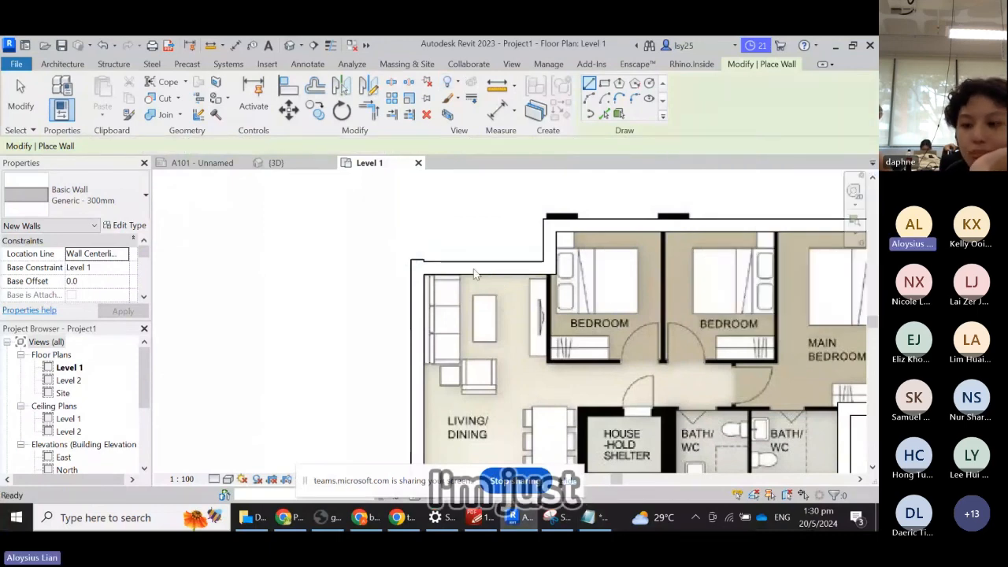
- Trim the left exterior wall and the top wall into a clean corner with Trim/Extend to Corner
{"action": "key", "text": "Escape"}
{"action": "key", "text": "Escape"}
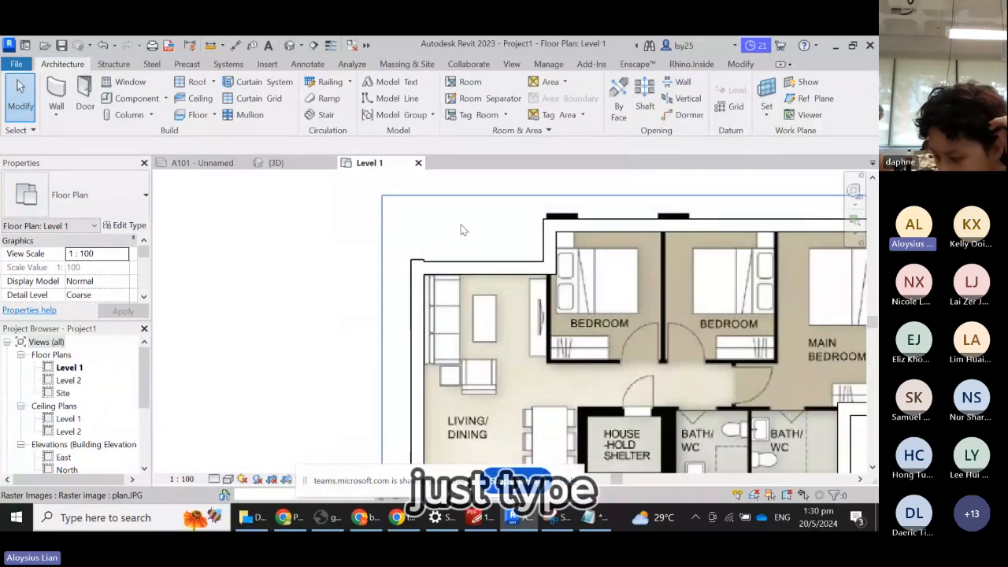
{"action": "scroll", "coordinate": [429, 285], "scroll_direction": "up", "scroll_amount": 2}
{"action": "scroll", "coordinate": [402, 290], "scroll_direction": "up", "scroll_amount": 2}
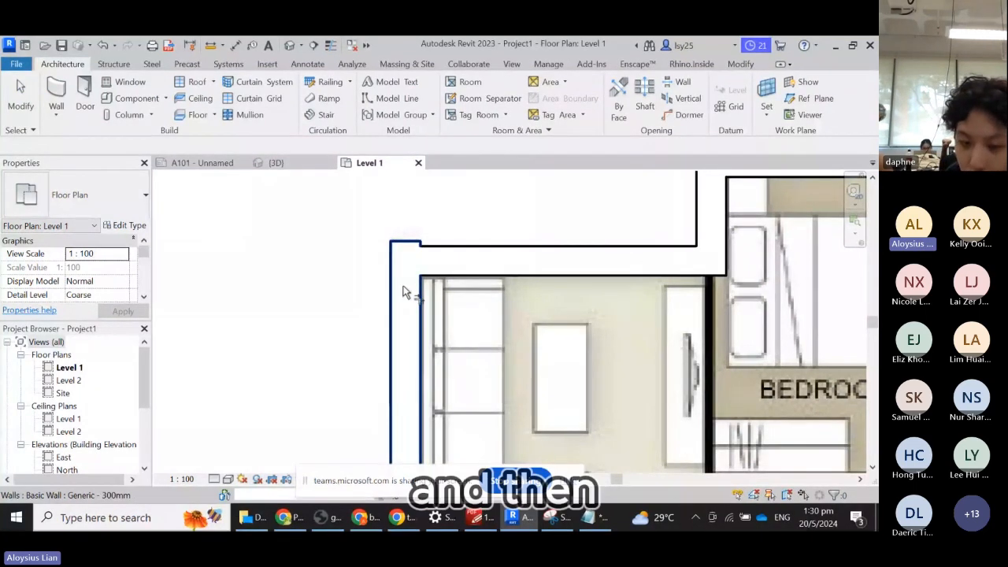
{"action": "left_click", "coordinate": [473, 258]}
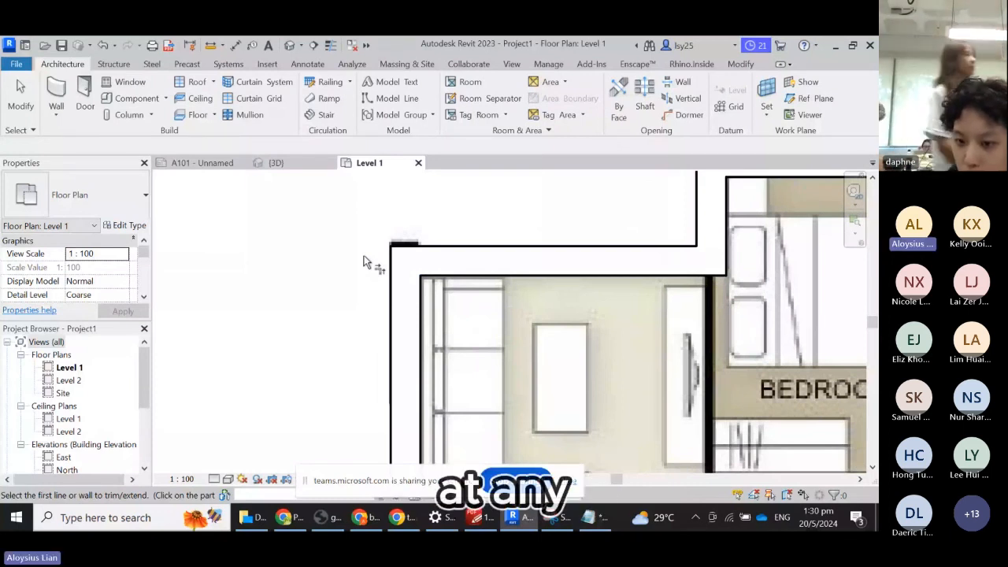
{"action": "scroll", "coordinate": [364, 256], "scroll_direction": "down", "scroll_amount": 3}
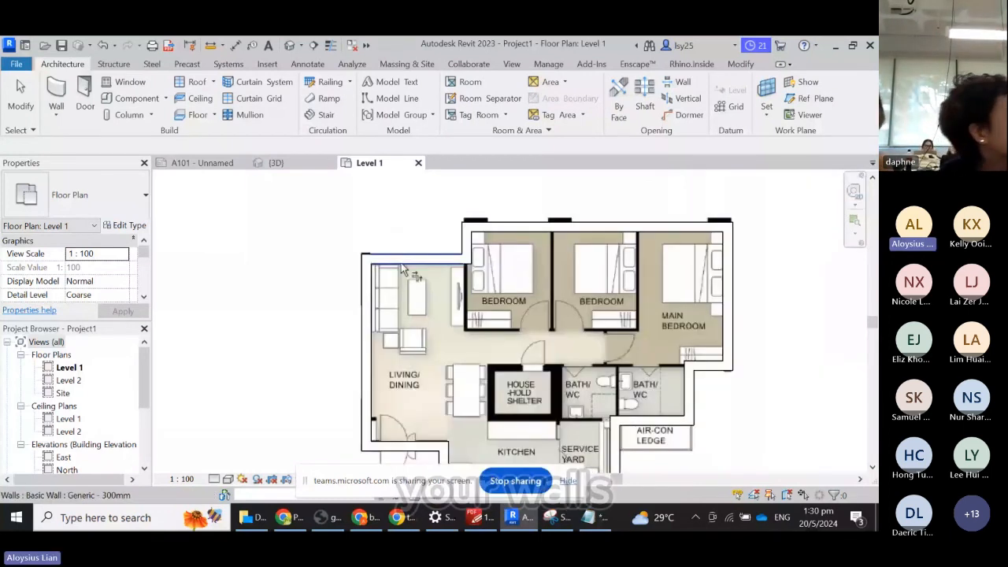
{"action": "left_click", "coordinate": [366, 297]}
{"action": "scroll", "coordinate": [401, 284], "scroll_direction": "up", "scroll_amount": 1}
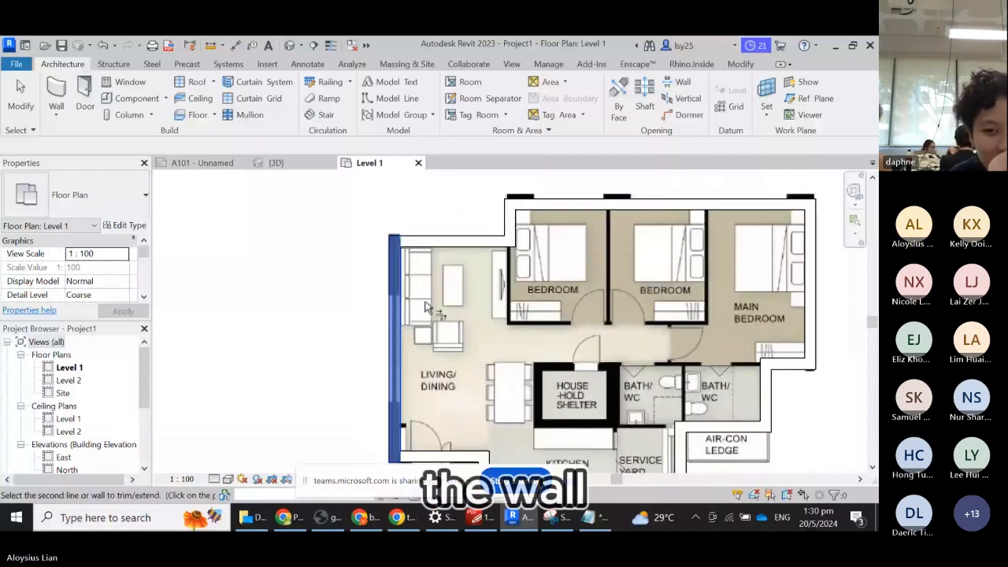
{"action": "left_click", "coordinate": [396, 339]}
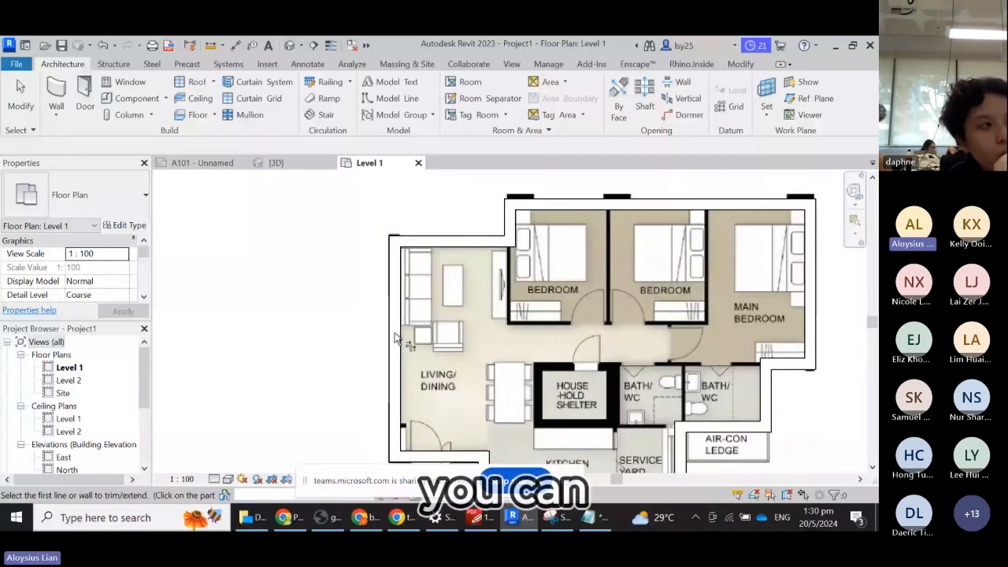
{"action": "left_click", "coordinate": [395, 339]}
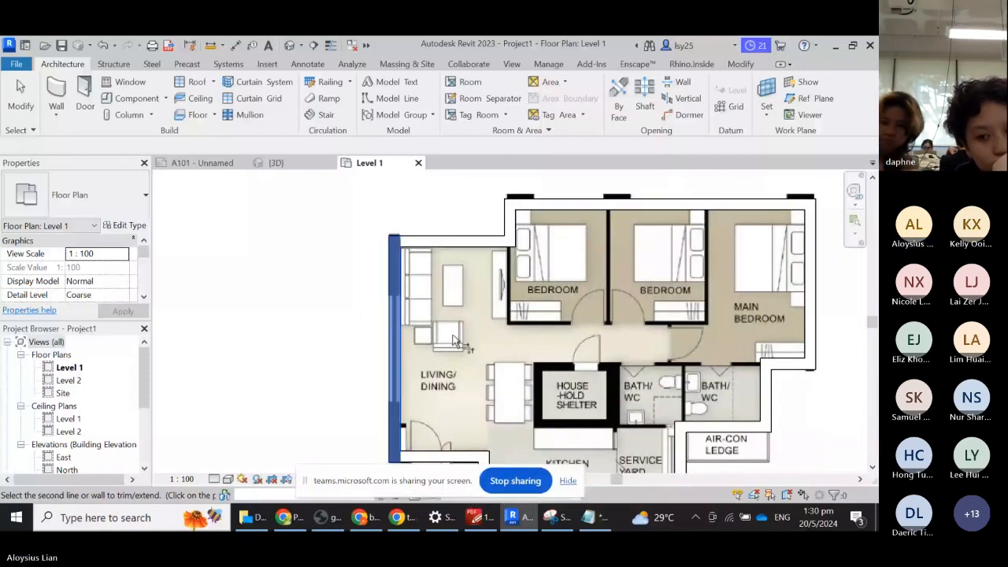
{"action": "key", "text": "Escape"}
{"action": "key", "text": "Escape"}
- Test moving and stretching the left wall, undoing the move and cancelling the extension error
{"action": "left_click", "coordinate": [398, 338]}
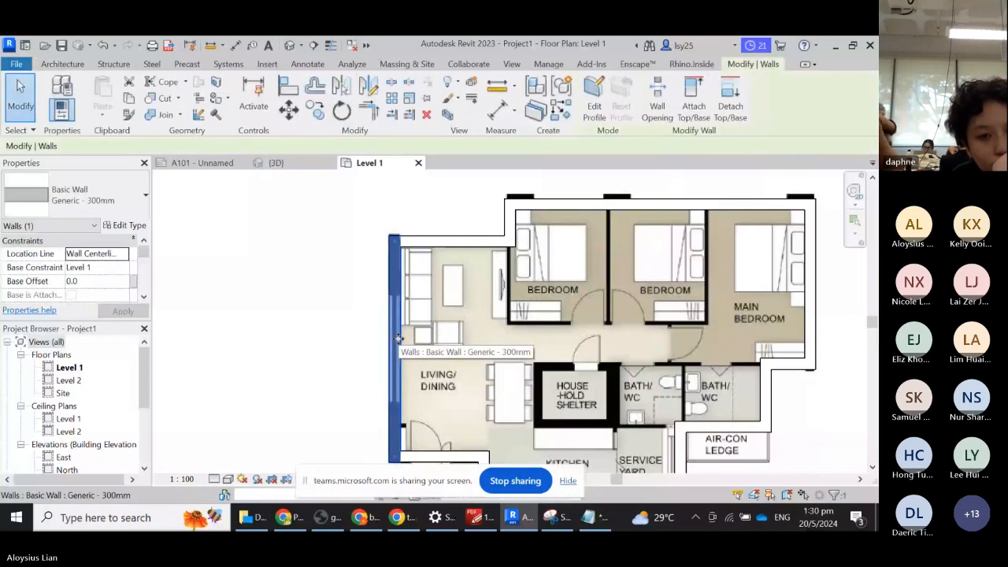
{"action": "left_click_drag", "start_coordinate": [397, 339], "coordinate": [435, 340]}
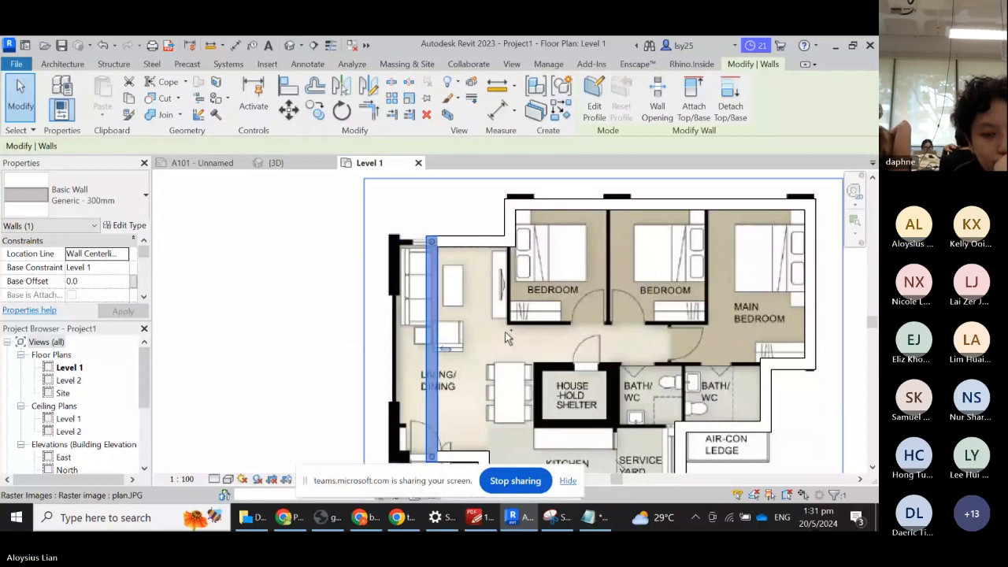
{"action": "key", "text": "ctrl+z"}
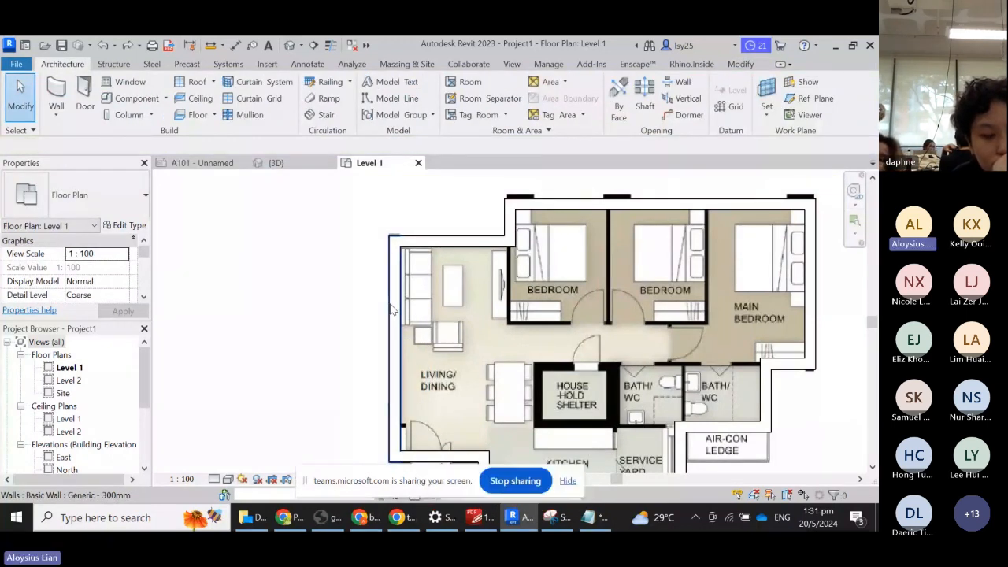
{"action": "left_click", "coordinate": [391, 308]}
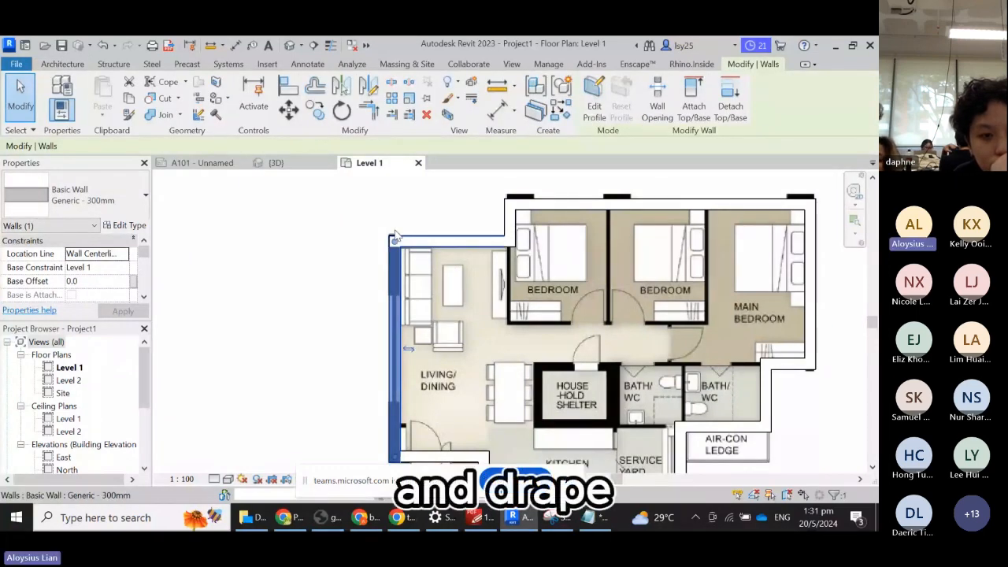
{"action": "left_click_drag", "start_coordinate": [394, 241], "coordinate": [394, 225]}
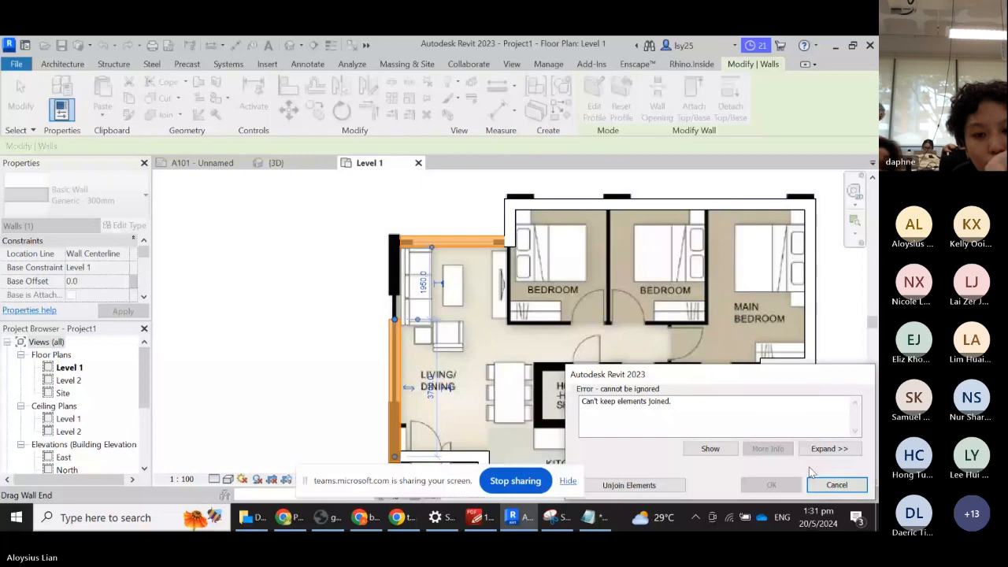
{"action": "left_click", "coordinate": [819, 482]}
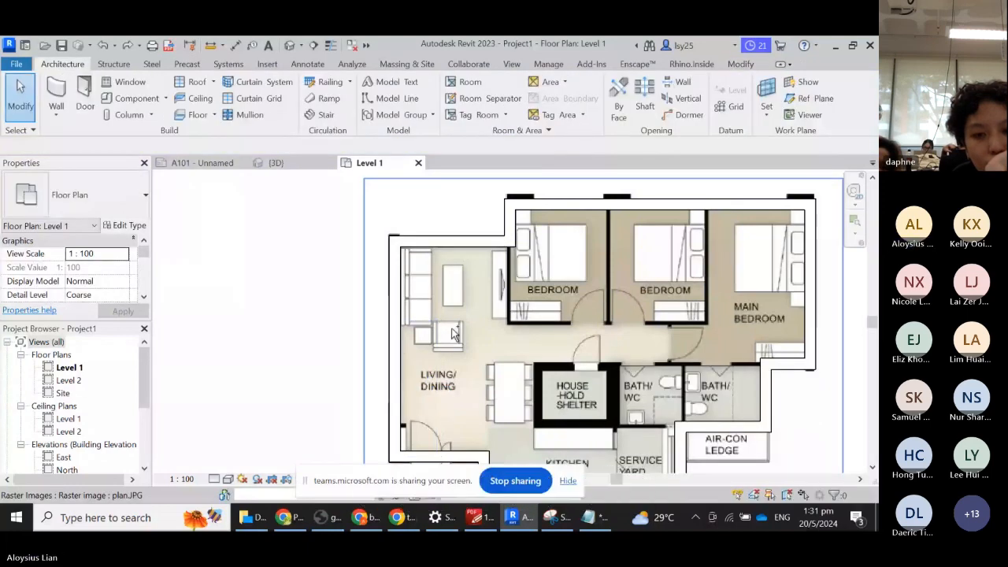
- Start the Wall tool with the Basic Wall: Interior - Blockwork 100 type
{"action": "scroll", "coordinate": [453, 333], "scroll_direction": "down", "scroll_amount": 2}
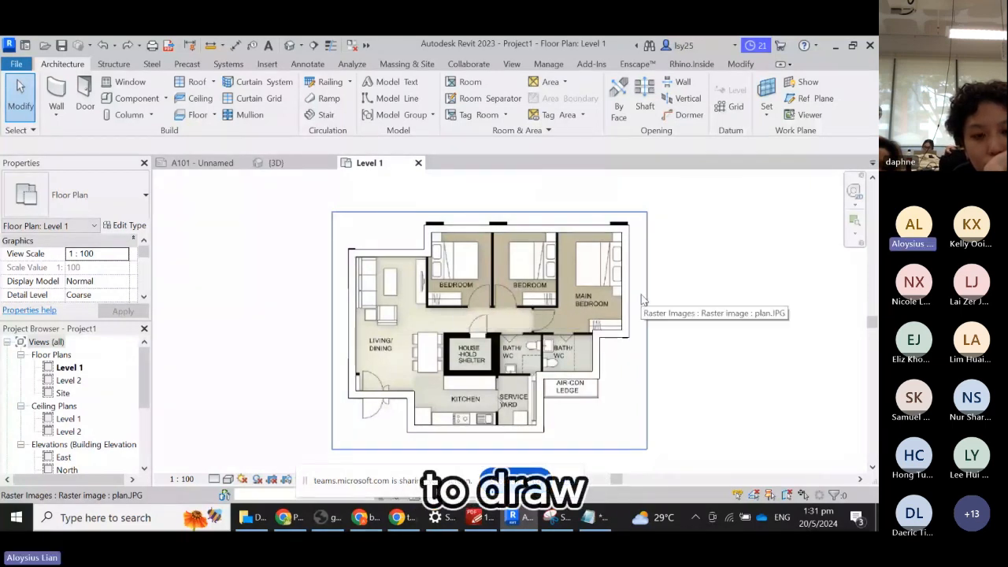
{"action": "scroll", "coordinate": [630, 295], "scroll_direction": "up", "scroll_amount": 2}
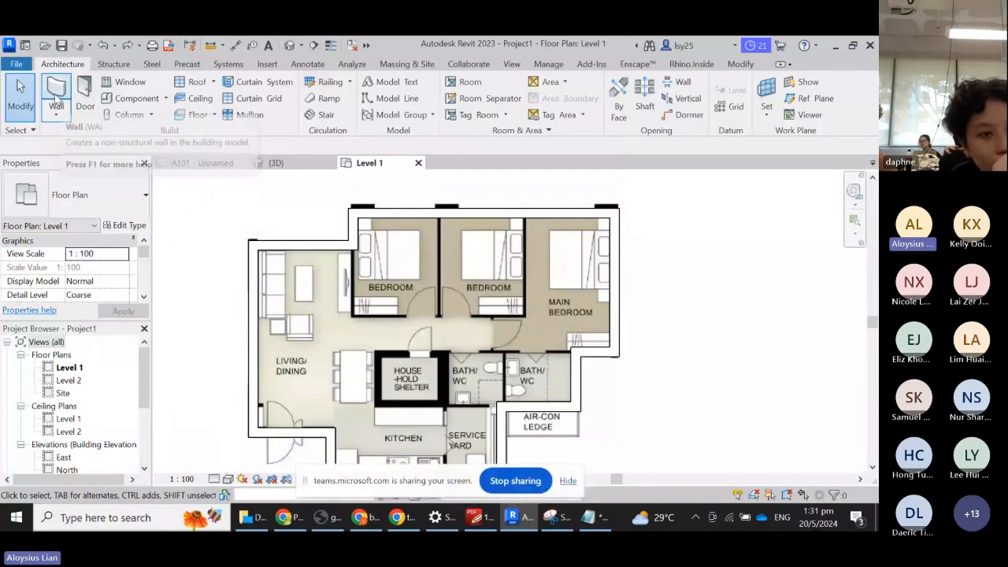
{"action": "left_click", "coordinate": [56, 94]}
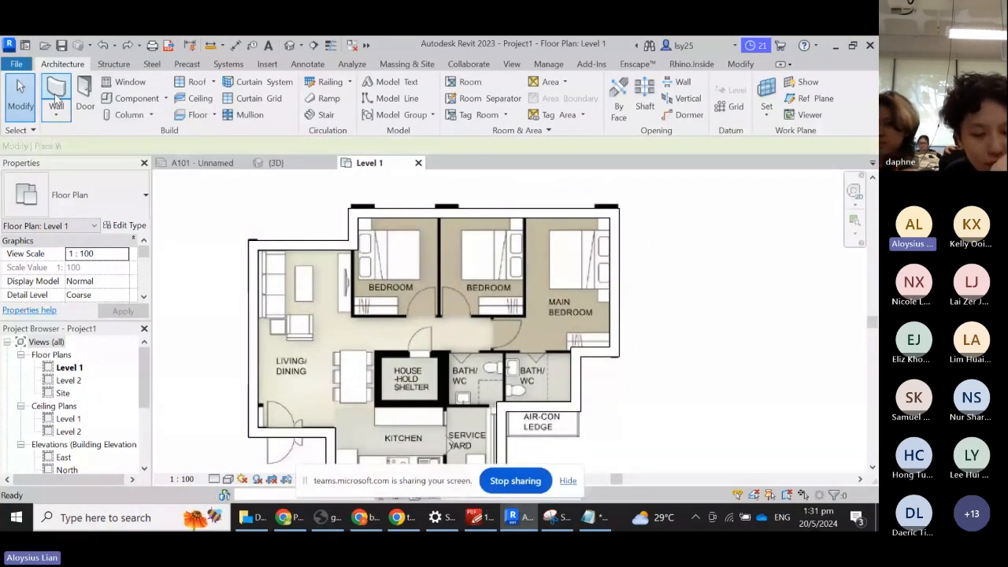
{"action": "left_click", "coordinate": [79, 194]}
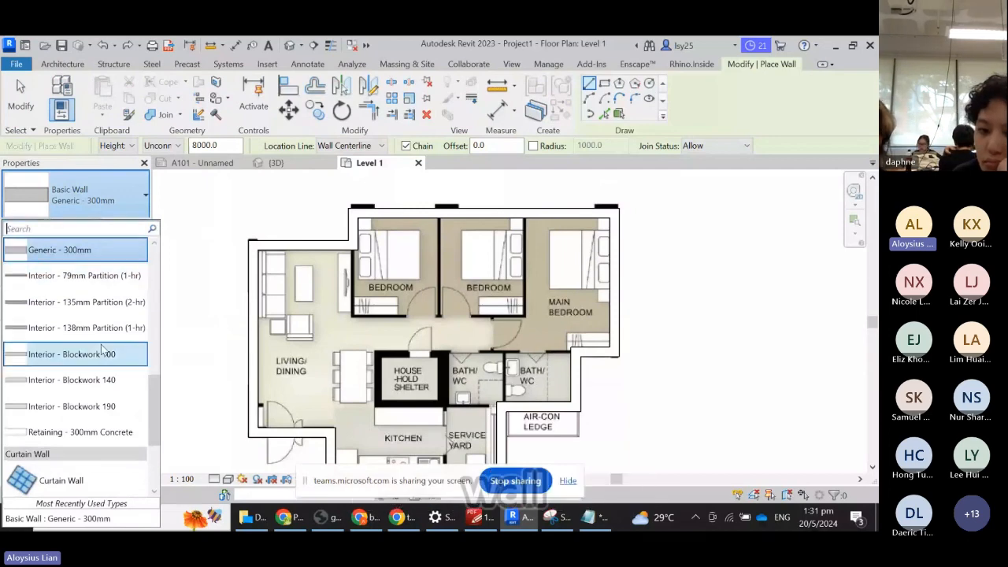
{"action": "scroll", "coordinate": [101, 344], "scroll_direction": "up", "scroll_amount": 5}
{"action": "scroll", "coordinate": [101, 344], "scroll_direction": "down", "scroll_amount": 5}
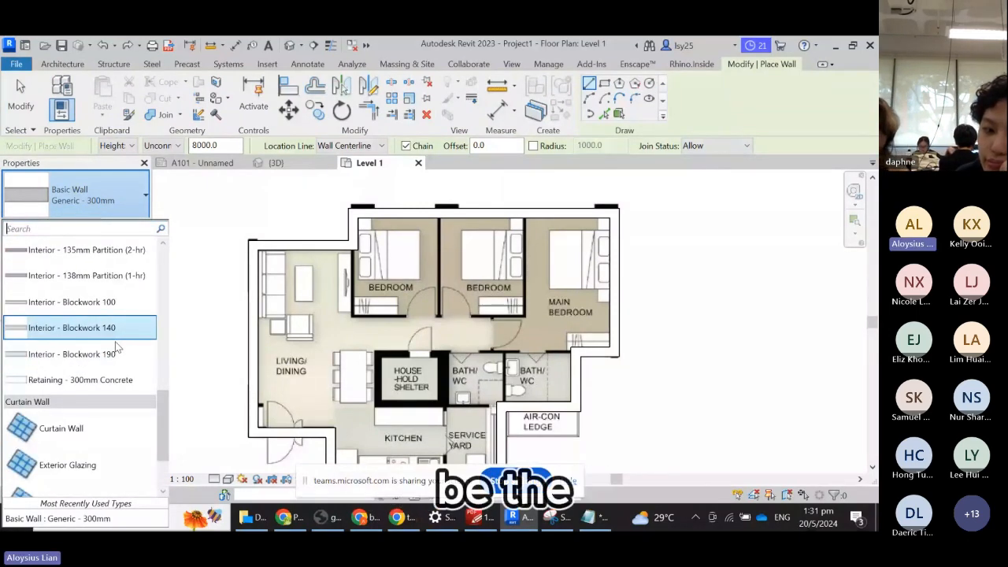
{"action": "scroll", "coordinate": [116, 347], "scroll_direction": "up", "scroll_amount": 1}
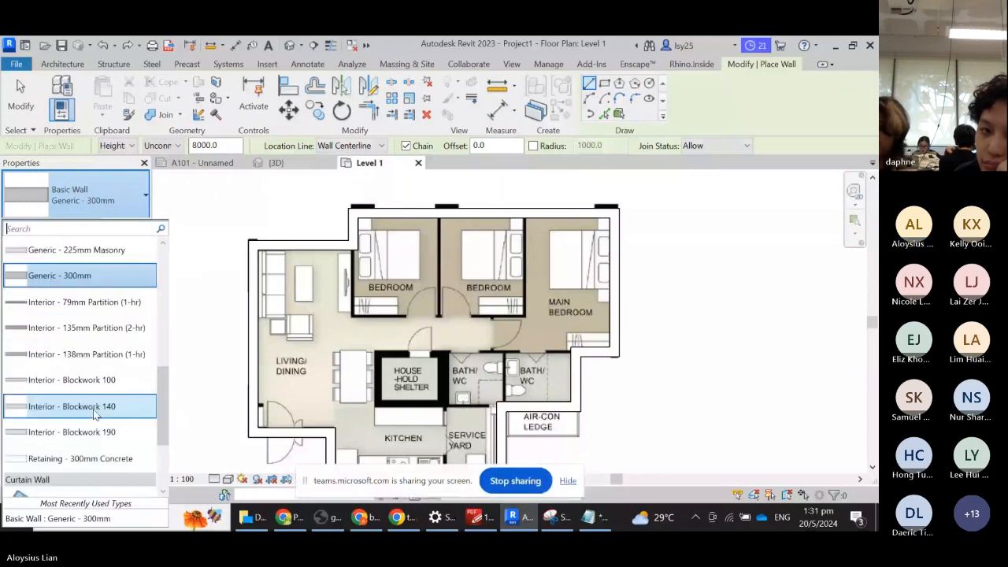
{"action": "scroll", "coordinate": [94, 415], "scroll_direction": "up", "scroll_amount": 2}
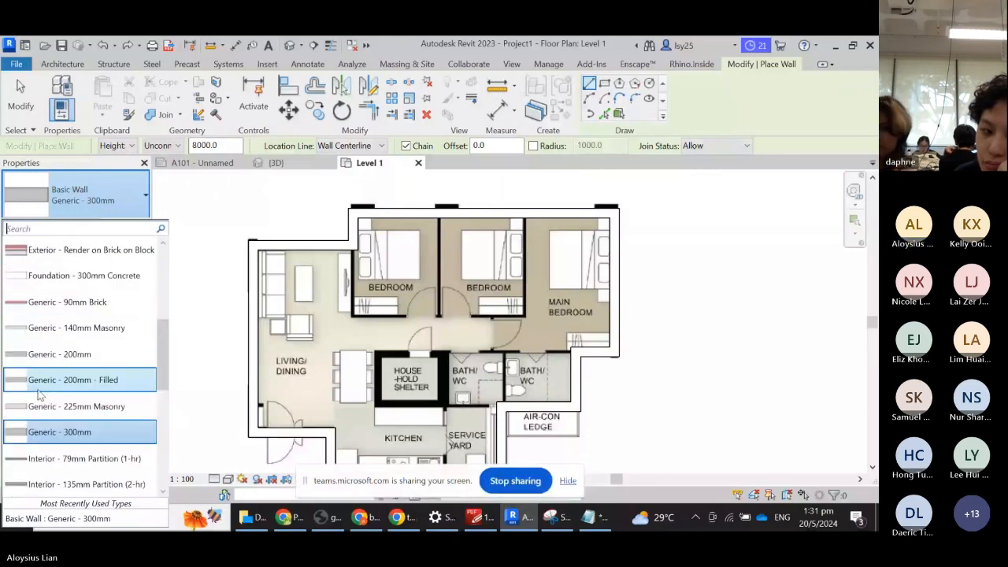
{"action": "scroll", "coordinate": [57, 397], "scroll_direction": "down", "scroll_amount": 1}
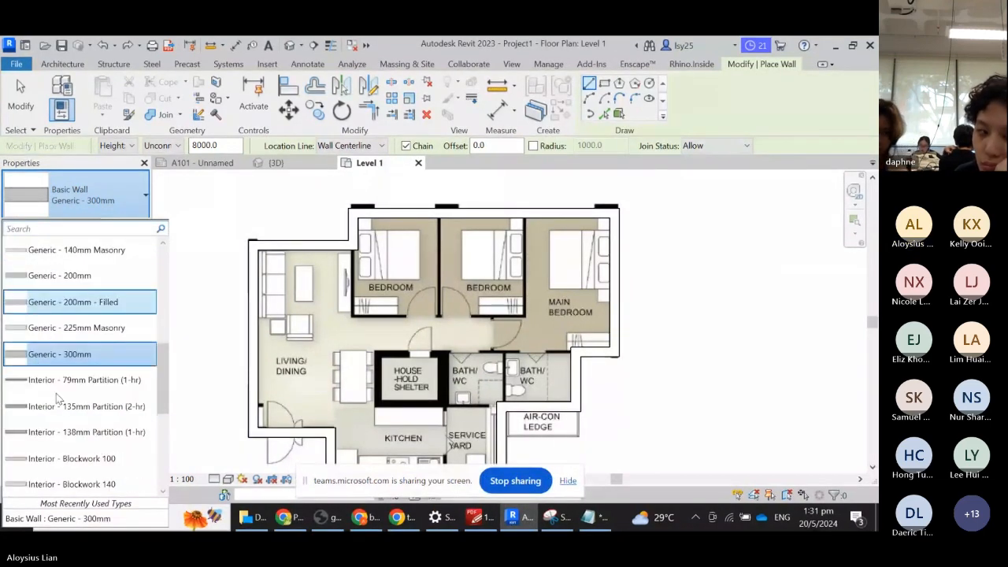
{"action": "scroll", "coordinate": [79, 394], "scroll_direction": "down", "scroll_amount": 1}
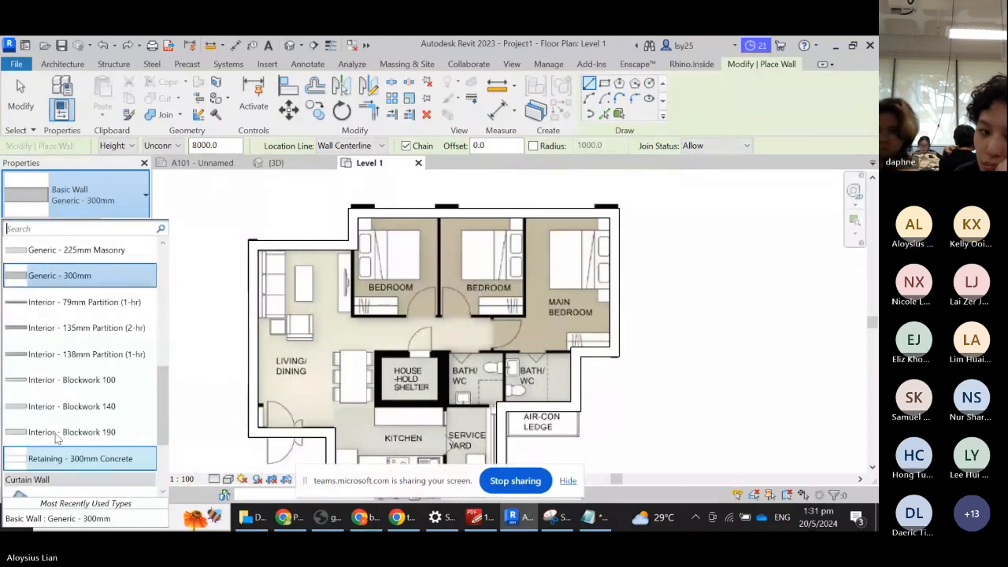
{"action": "left_click", "coordinate": [109, 380]}
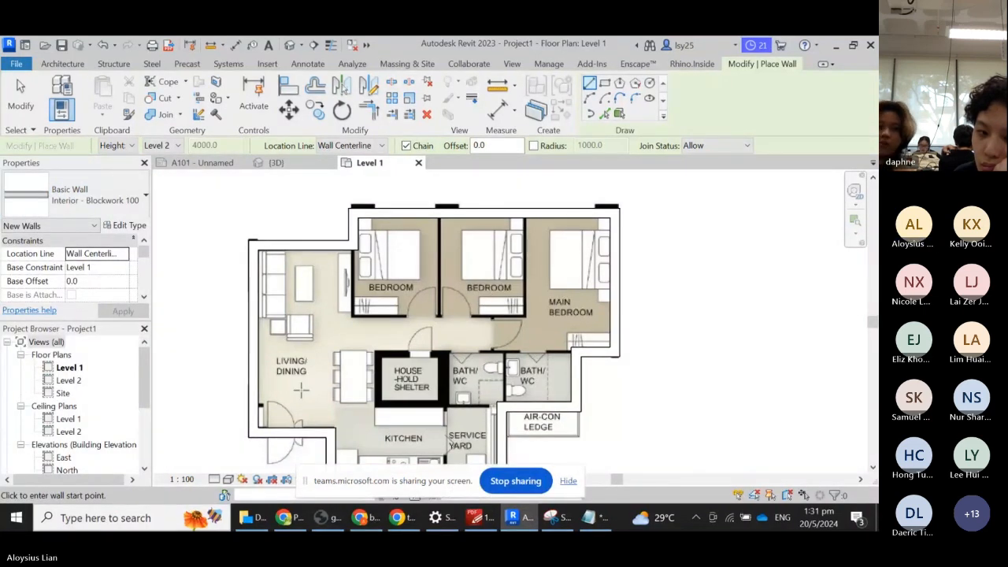
- Draw blockwork walls beside the smaller bedrooms, along the bathrooms' top, and below the first bathroom
{"action": "scroll", "coordinate": [335, 232], "scroll_direction": "up", "scroll_amount": 3}
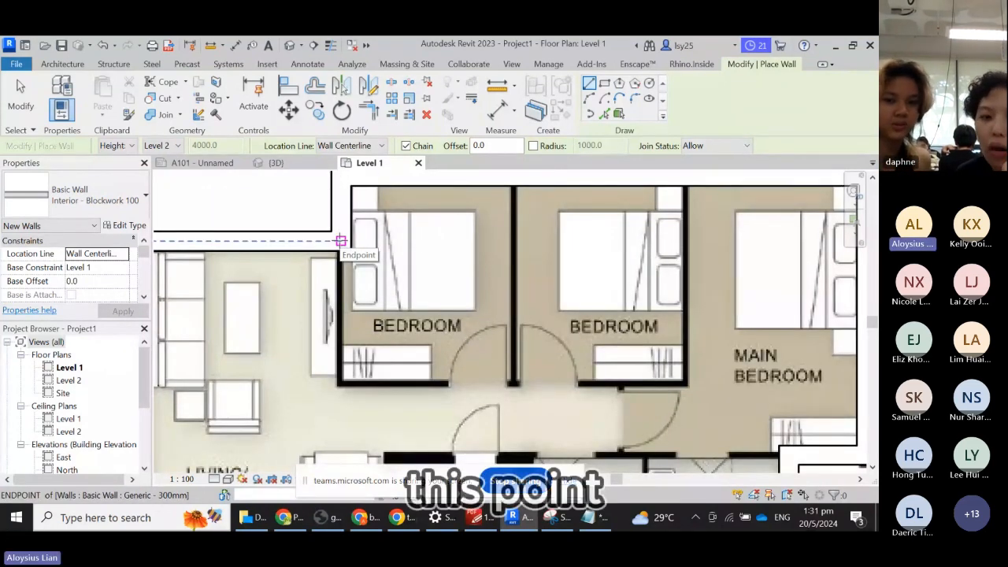
{"action": "left_click", "coordinate": [340, 240]}
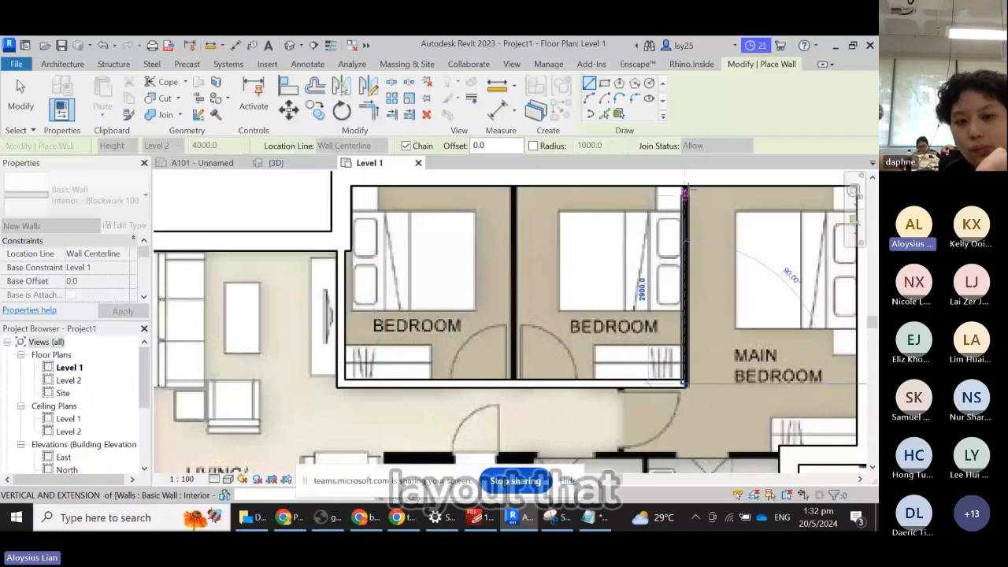
{"action": "left_click", "coordinate": [685, 179]}
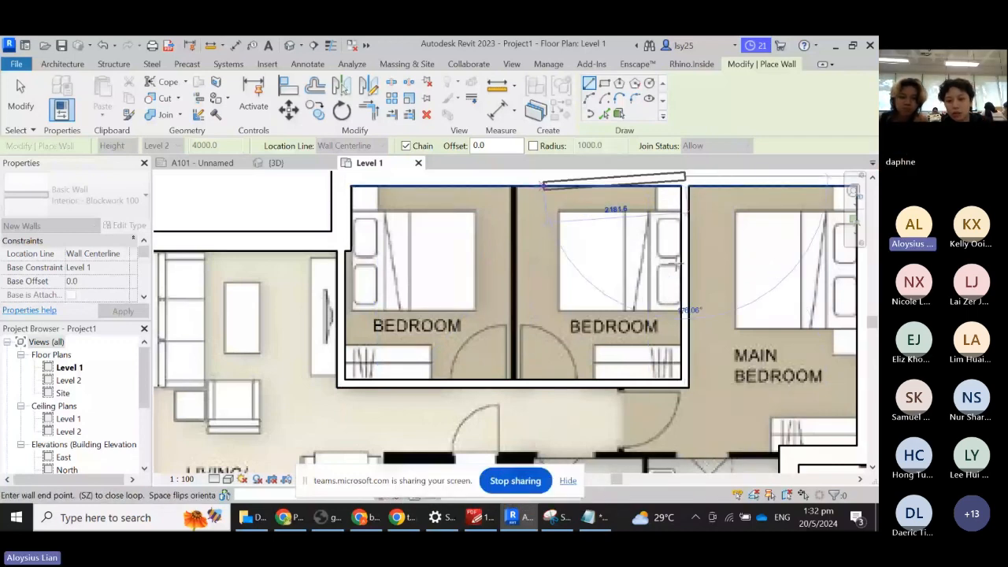
{"action": "scroll", "coordinate": [675, 266], "scroll_direction": "down", "scroll_amount": 3}
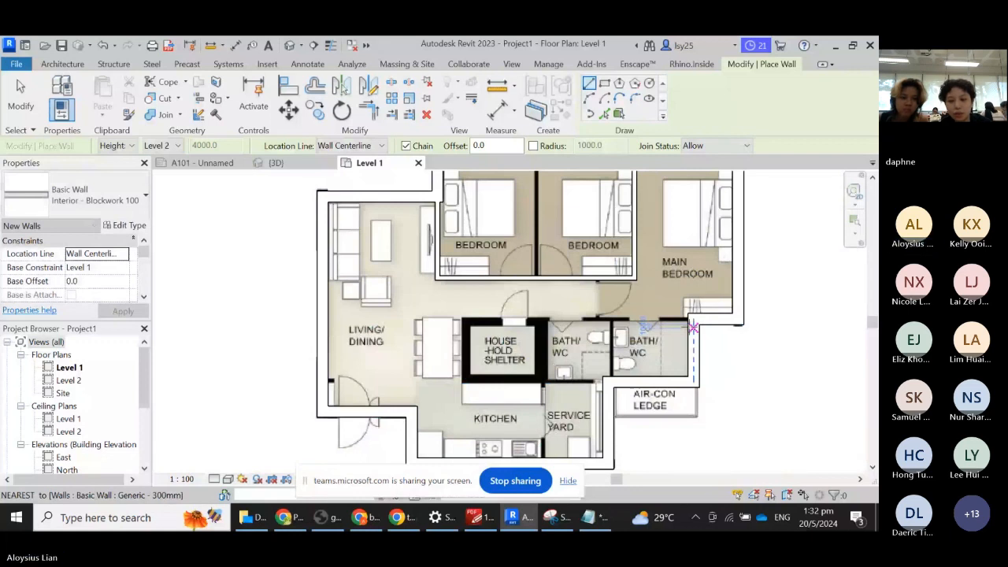
{"action": "left_click", "coordinate": [692, 322]}
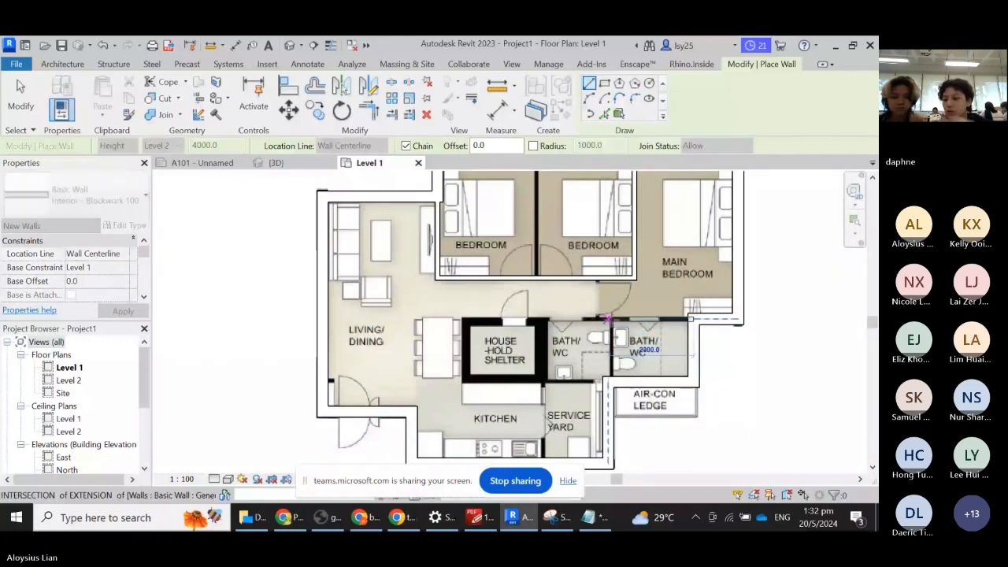
{"action": "left_click", "coordinate": [607, 318]}
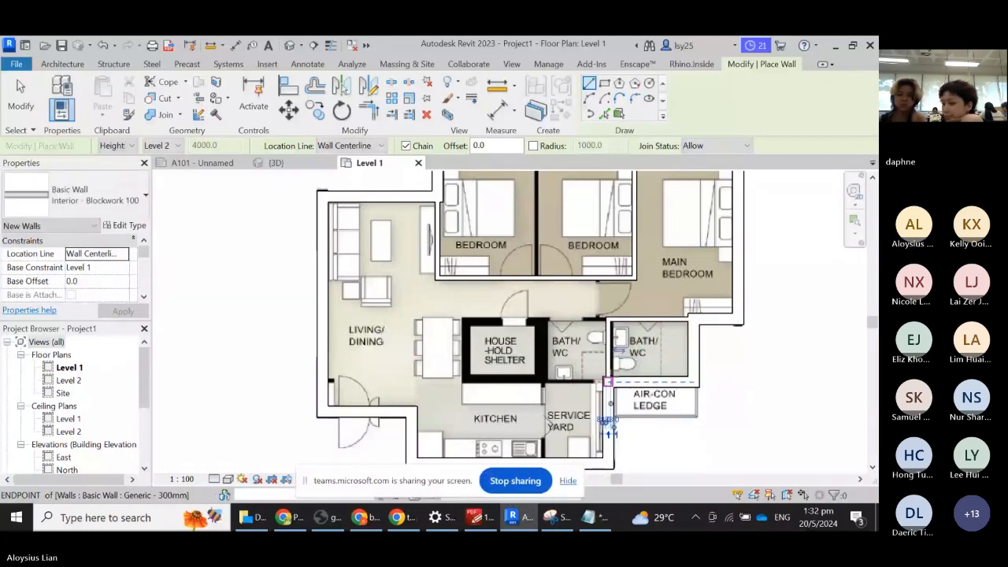
{"action": "scroll", "coordinate": [559, 385], "scroll_direction": "up", "scroll_amount": 2}
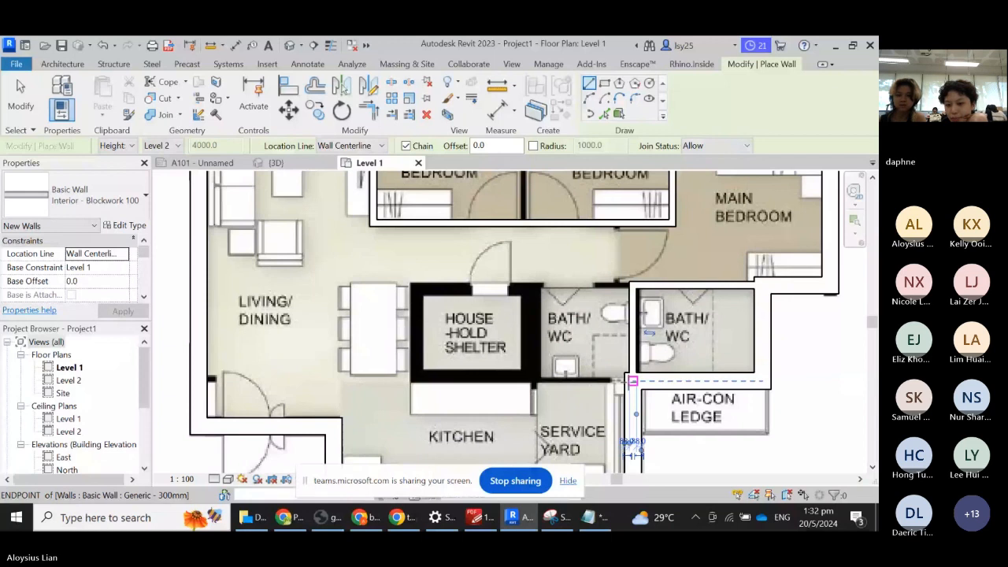
{"action": "left_click", "coordinate": [632, 381]}
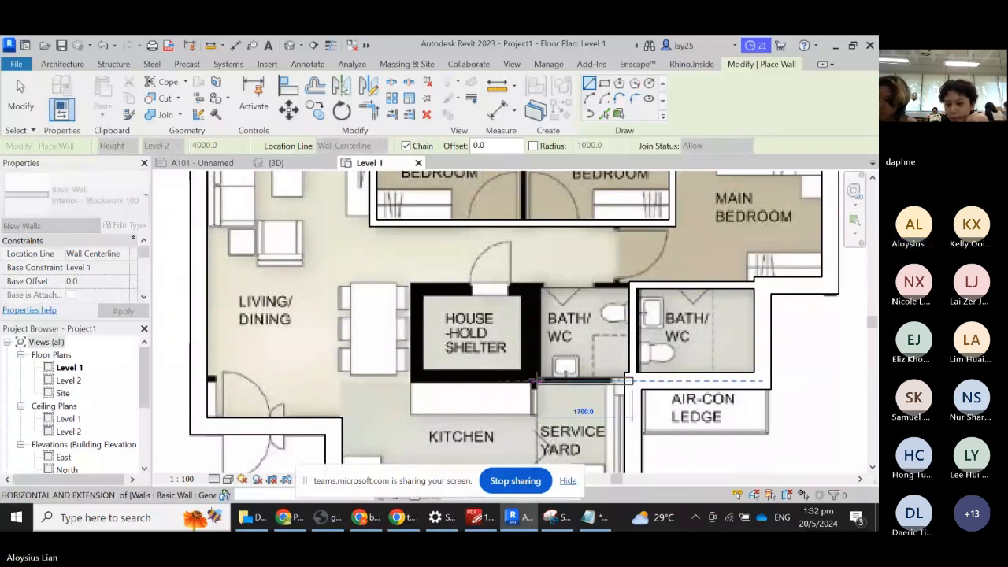
{"action": "left_click", "coordinate": [537, 382]}
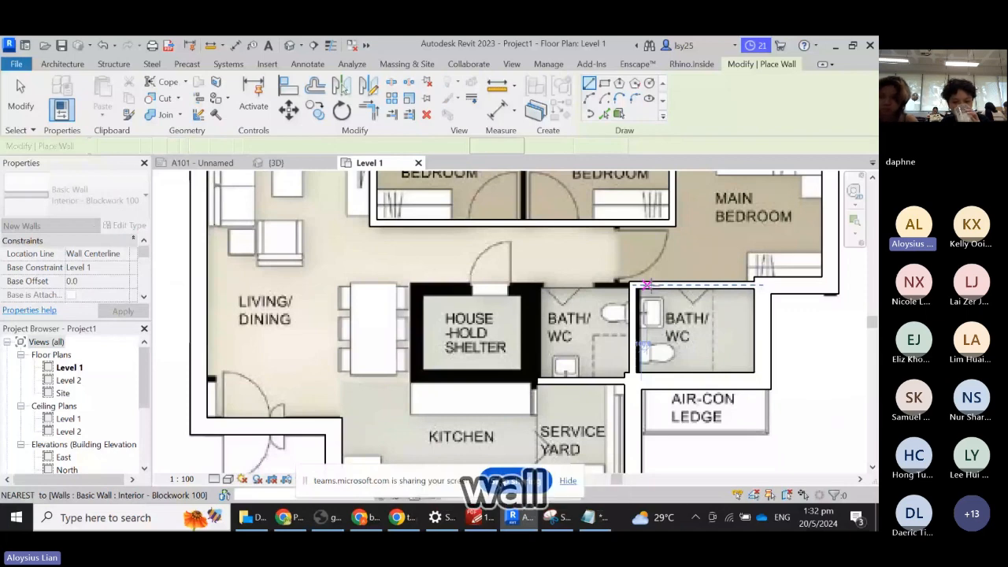
- Drag the left end of the wall above the bathrooms to meet the household shelter
{"action": "key", "text": "Escape"}
{"action": "key", "text": "Escape"}
{"action": "left_click", "coordinate": [647, 285]}
{"action": "left_click_drag", "start_coordinate": [632, 285], "coordinate": [634, 285]}
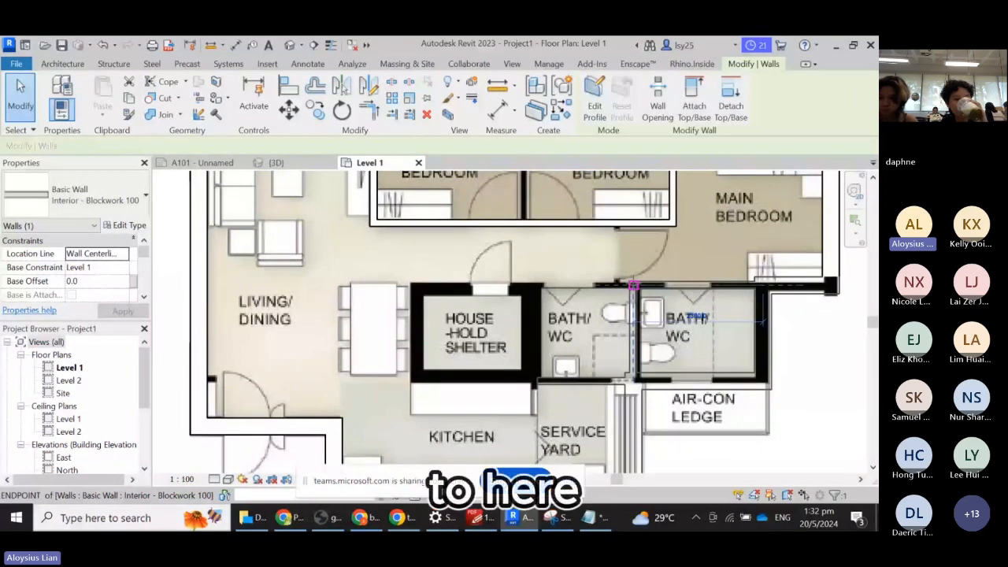
{"action": "left_click_drag", "start_coordinate": [632, 285], "coordinate": [537, 285]}
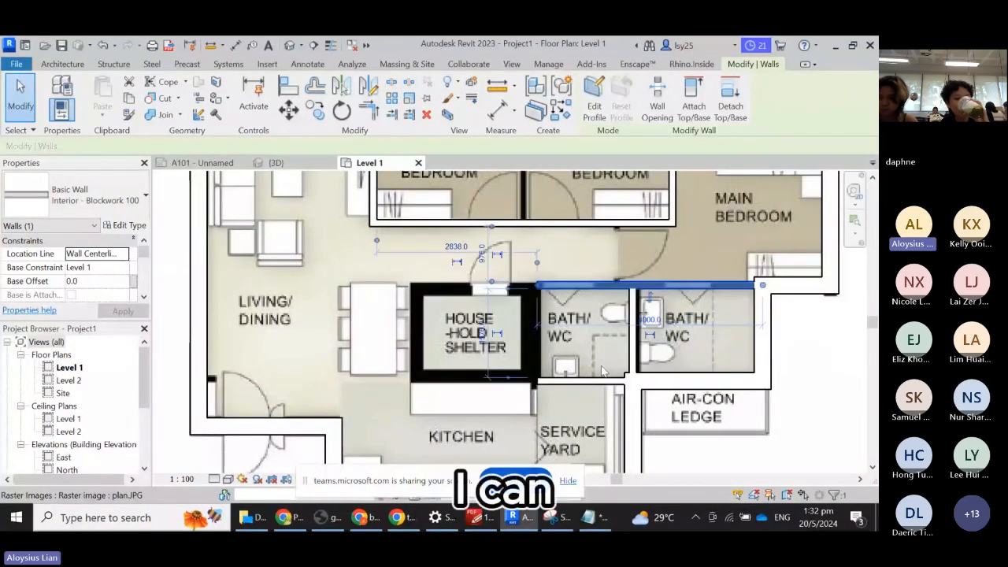
- Try shifting the wall under the first bathroom upward, then cancel and zoom out
{"action": "scroll", "coordinate": [602, 370], "scroll_direction": "up", "scroll_amount": 2}
{"action": "left_click", "coordinate": [603, 376]}
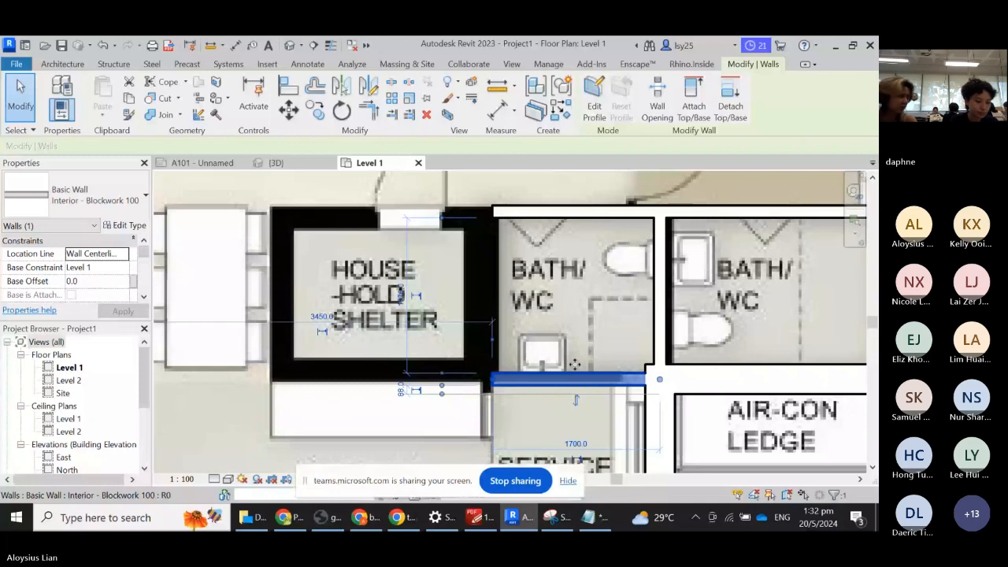
{"action": "left_click_drag", "start_coordinate": [575, 365], "coordinate": [583, 384]}
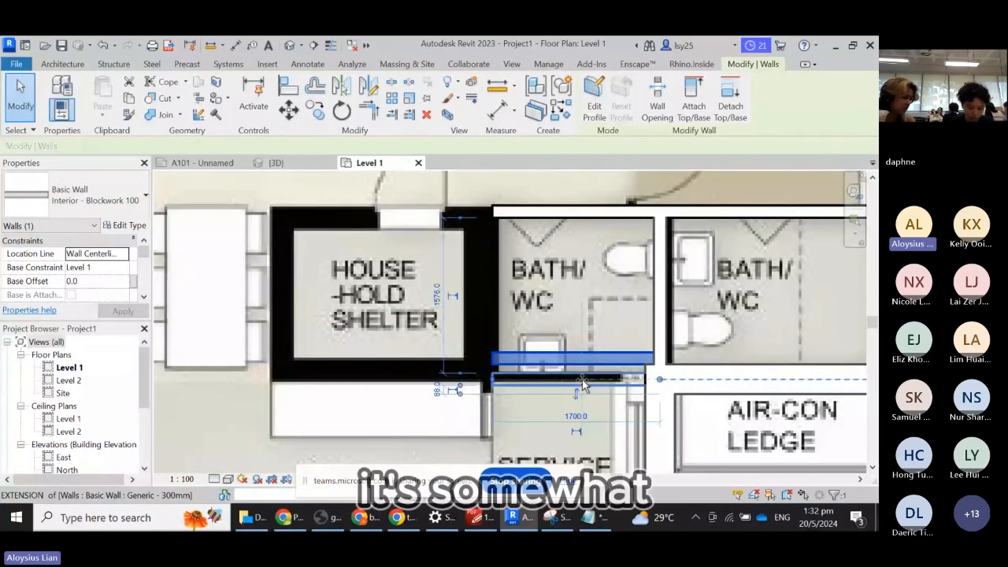
{"action": "key", "text": "Escape"}
{"action": "scroll", "coordinate": [599, 285], "scroll_direction": "down", "scroll_amount": 4}
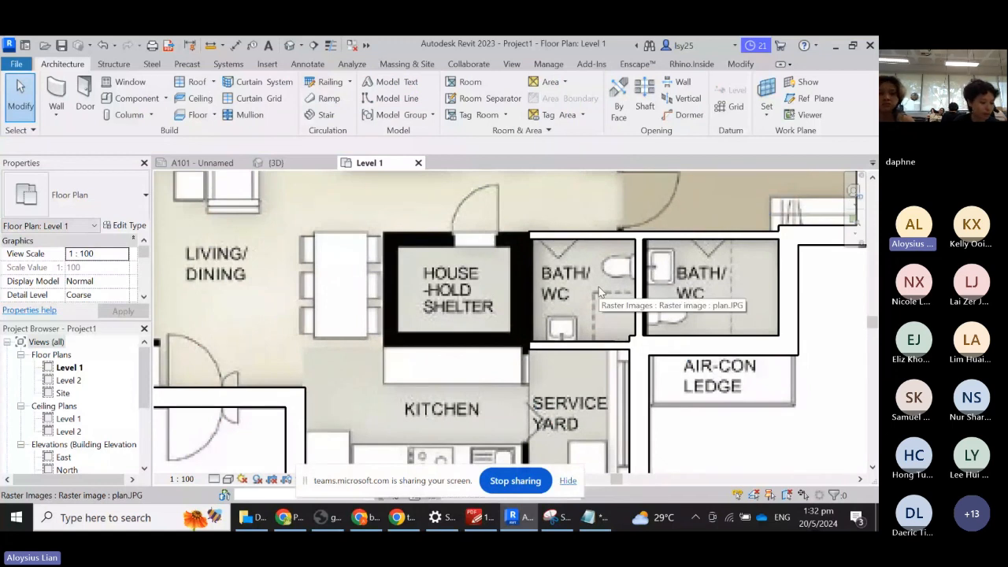
{"action": "scroll", "coordinate": [599, 291], "scroll_direction": "down", "scroll_amount": 1}
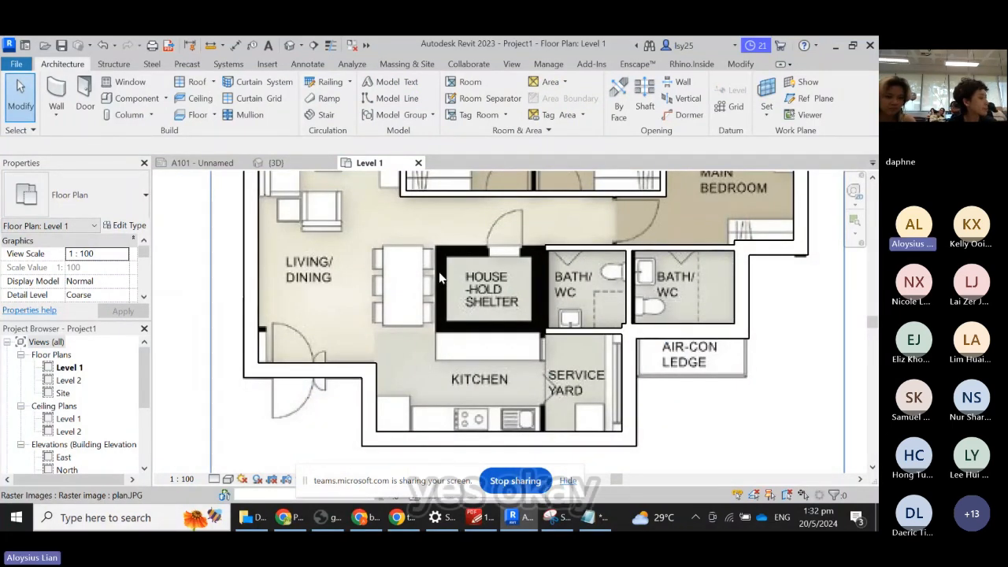
- Restart the Wall tool with the Basic Wall: Generic - 300mm type at 8000.0 height
{"action": "left_click", "coordinate": [62, 91]}
{"action": "left_click", "coordinate": [78, 194]}
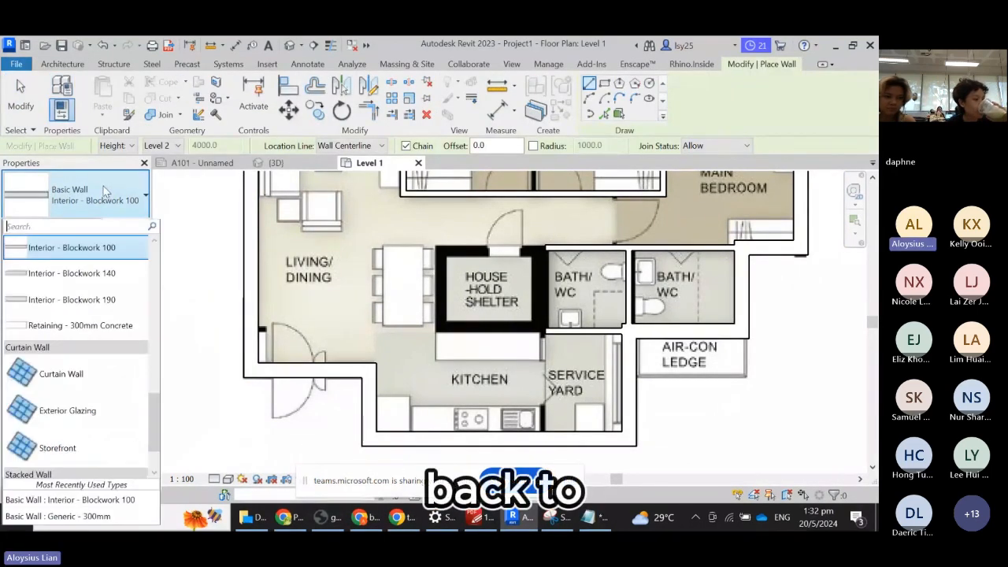
{"action": "scroll", "coordinate": [75, 363], "scroll_direction": "down", "scroll_amount": 2}
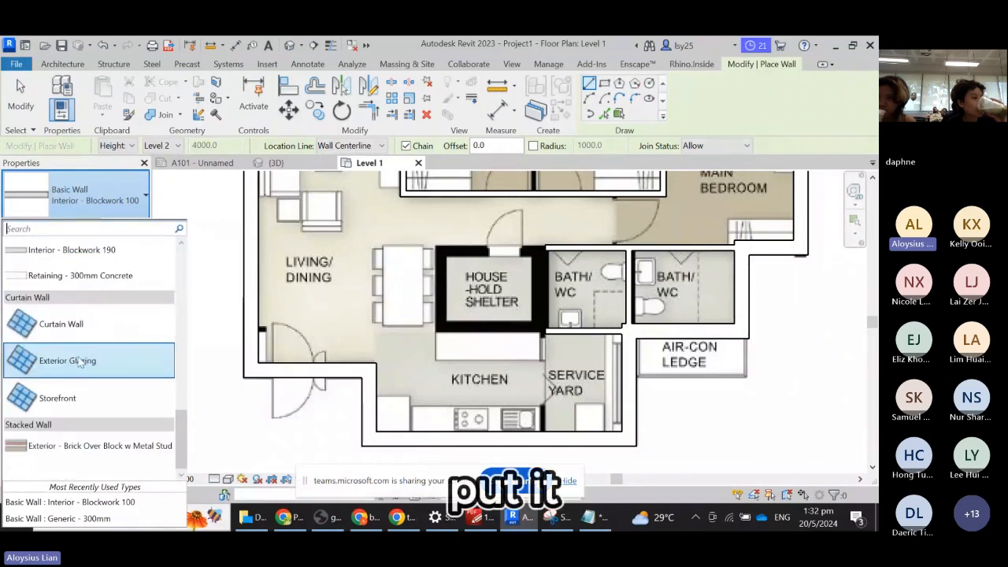
{"action": "scroll", "coordinate": [124, 351], "scroll_direction": "up", "scroll_amount": 4}
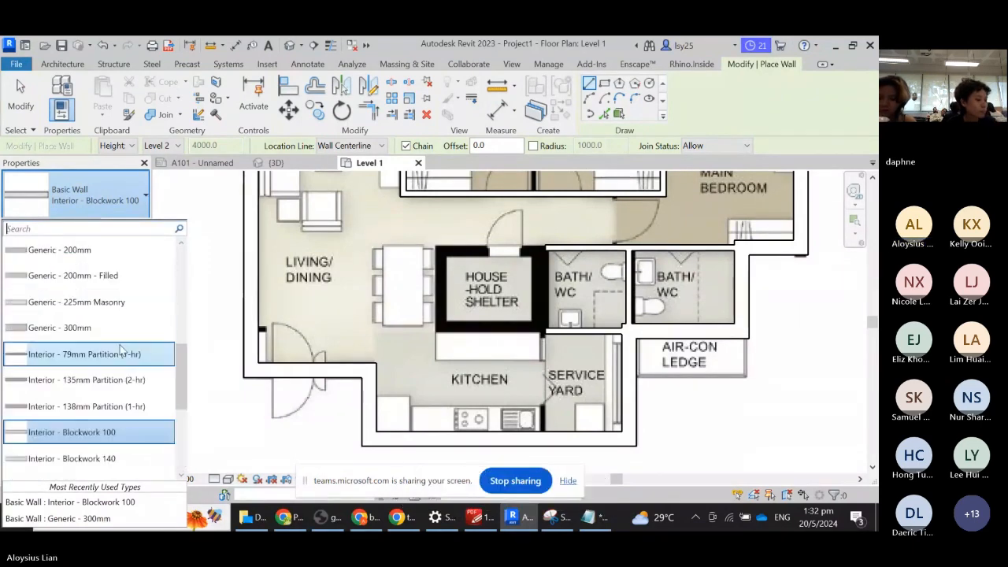
{"action": "scroll", "coordinate": [120, 350], "scroll_direction": "up", "scroll_amount": 5}
{"action": "scroll", "coordinate": [121, 358], "scroll_direction": "down", "scroll_amount": 5}
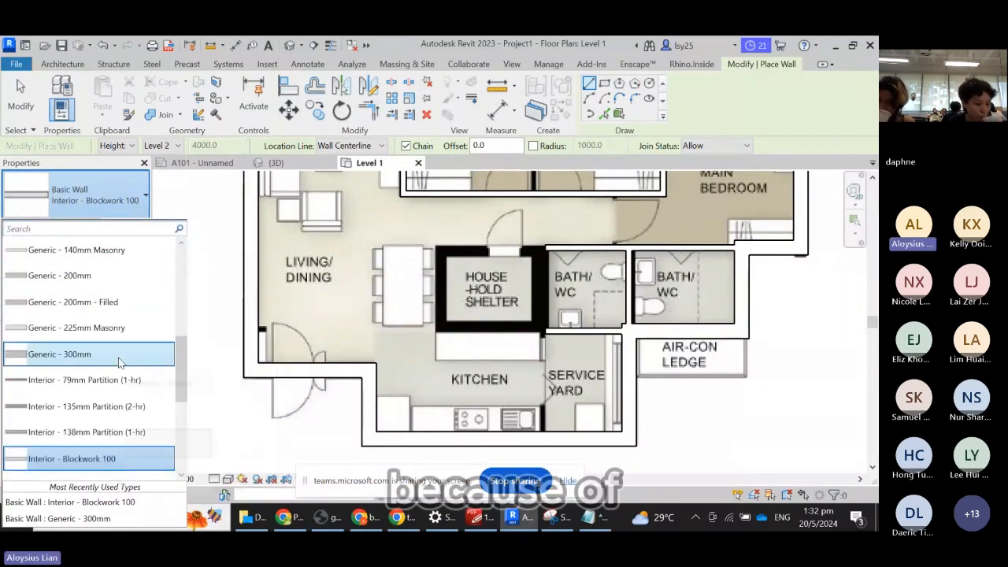
{"action": "scroll", "coordinate": [126, 403], "scroll_direction": "down", "scroll_amount": 3}
{"action": "scroll", "coordinate": [126, 397], "scroll_direction": "up", "scroll_amount": 3}
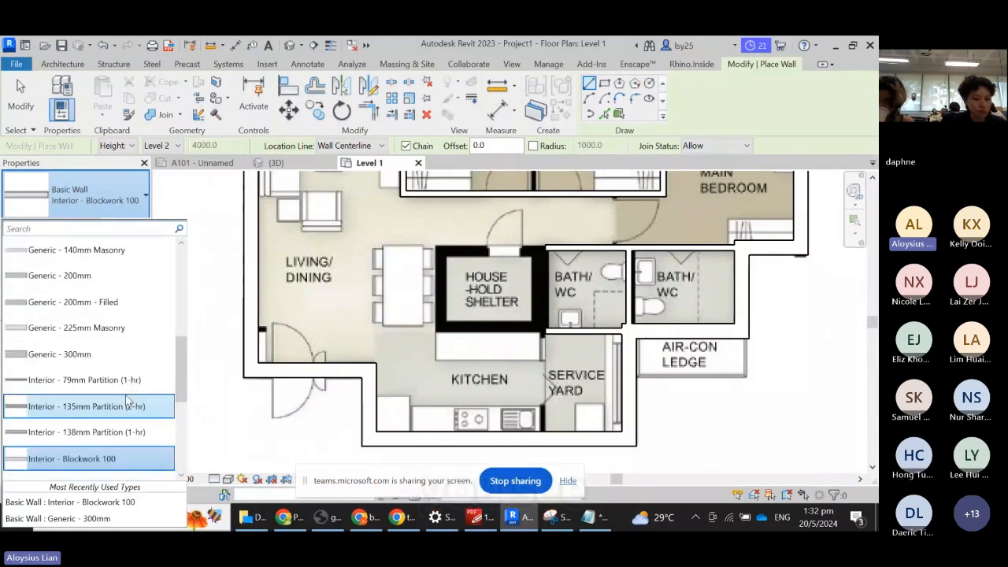
{"action": "left_click", "coordinate": [60, 354]}
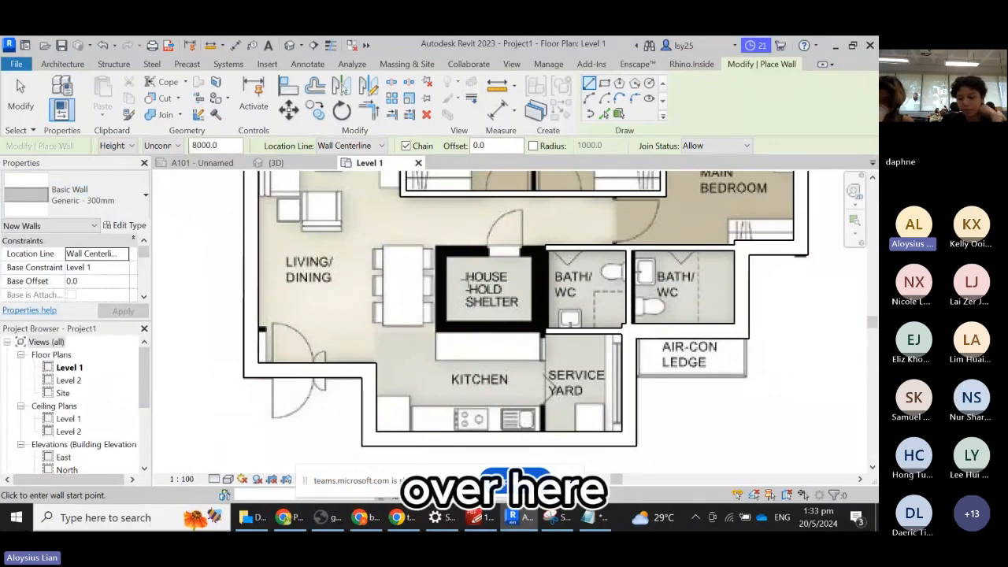
- Enclose the household shelter with a rectangle of Generic - 300mm walls, exit the Wall tool, and zoom out to the whole plan
{"action": "left_click", "coordinate": [604, 87]}
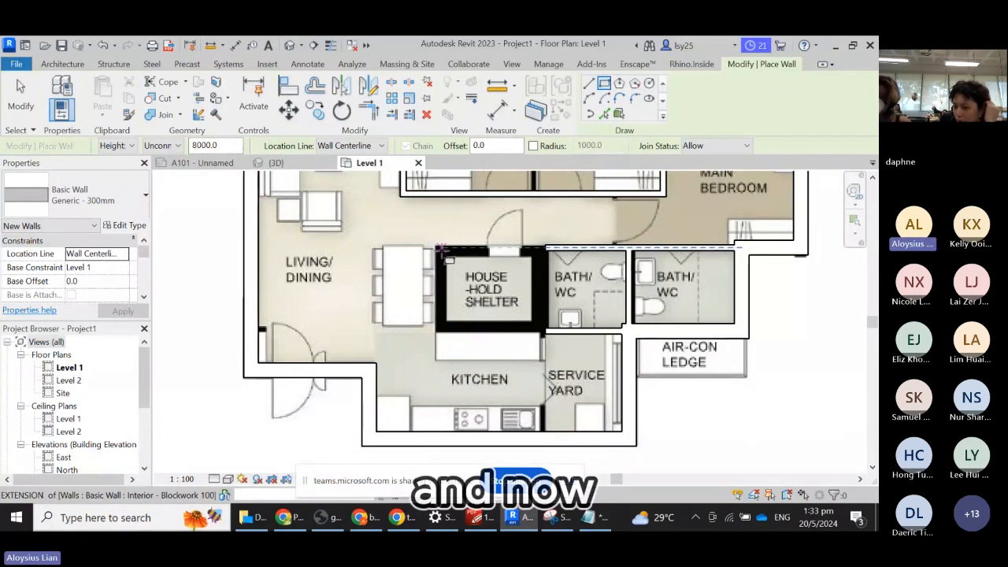
{"action": "scroll", "coordinate": [443, 252], "scroll_direction": "up", "scroll_amount": 2}
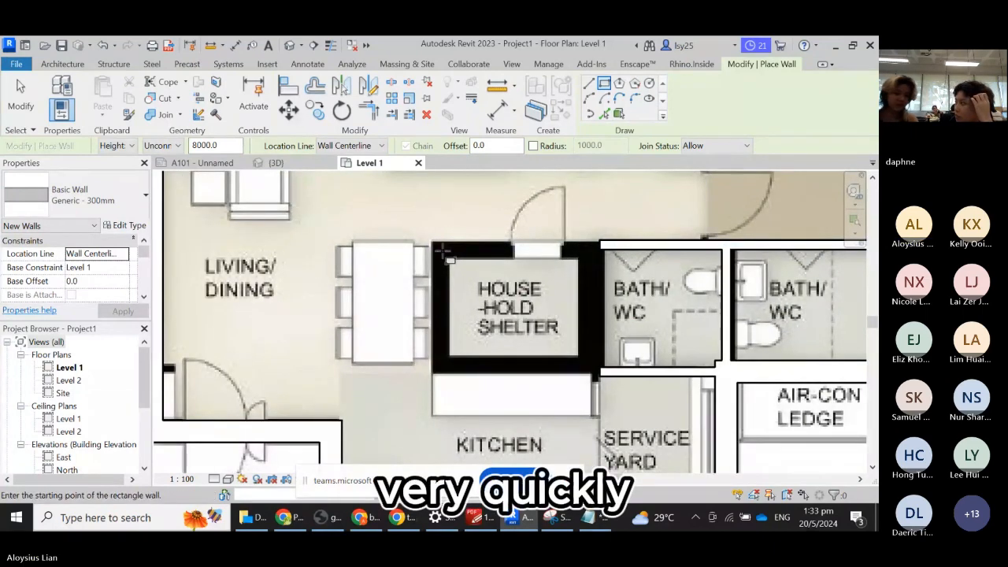
{"action": "left_click", "coordinate": [442, 251]}
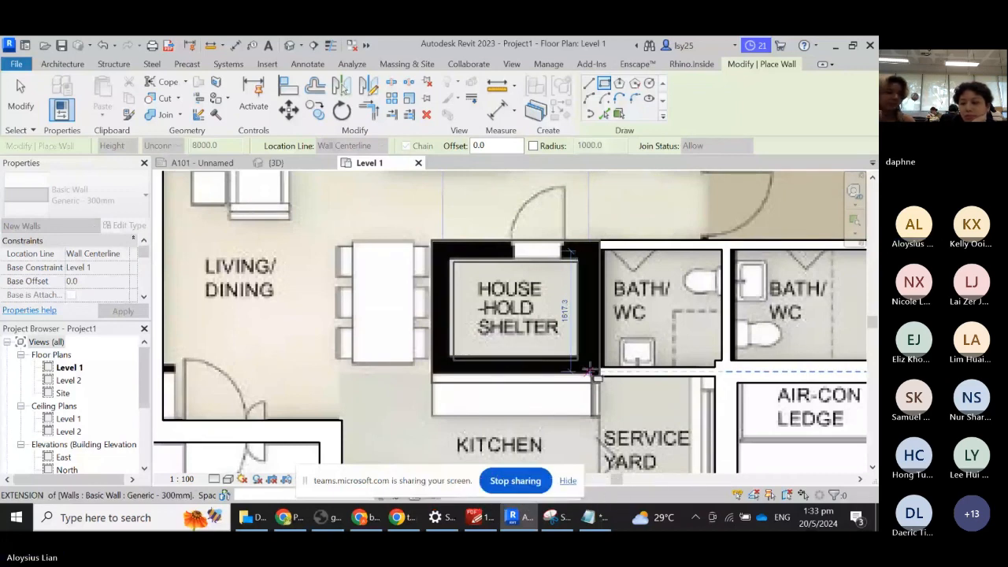
{"action": "left_click", "coordinate": [26, 99]}
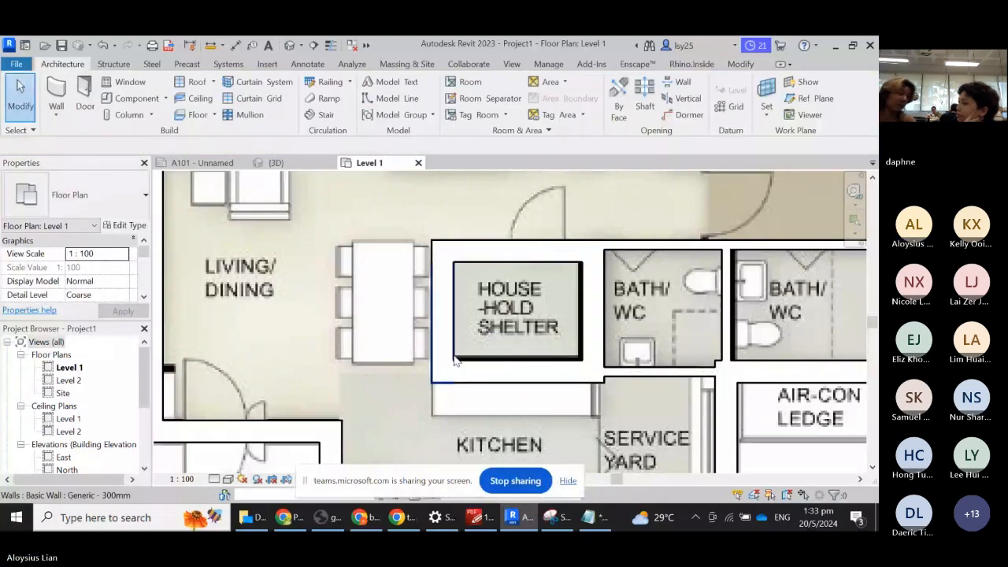
{"action": "scroll", "coordinate": [495, 331], "scroll_direction": "down", "scroll_amount": 3}
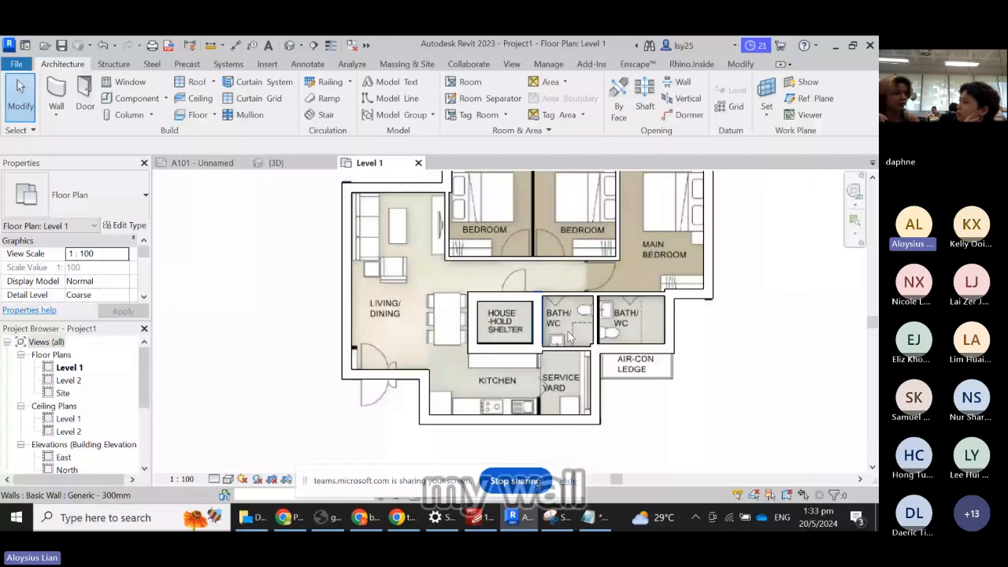
- Draw an Interior - Blockwork 100 wall by the bedrooms, then close the A101 sheet
{"action": "scroll", "coordinate": [570, 337], "scroll_direction": "up", "scroll_amount": 2}
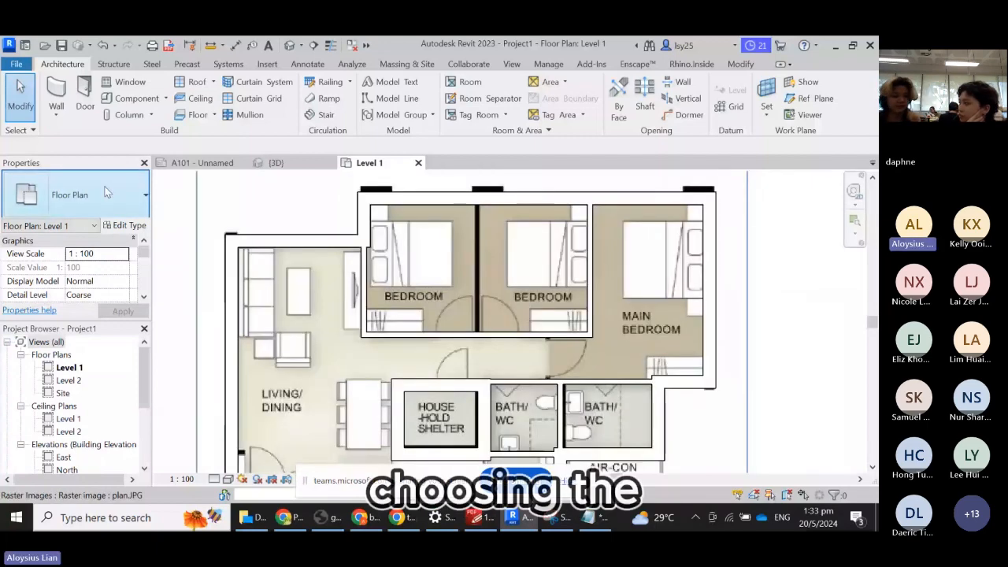
{"action": "key", "text": "w"}
{"action": "key", "text": "a"}
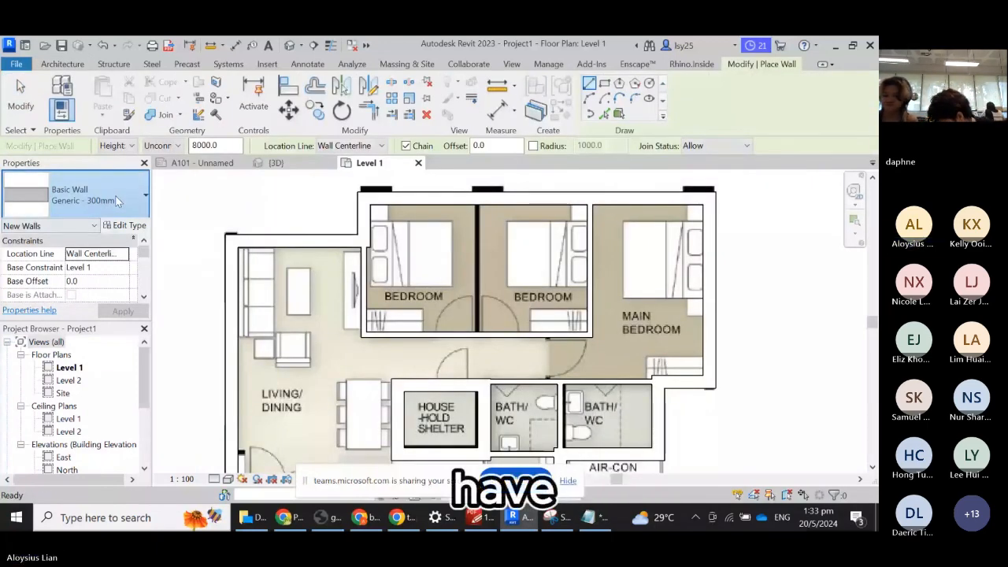
{"action": "left_click", "coordinate": [115, 195]}
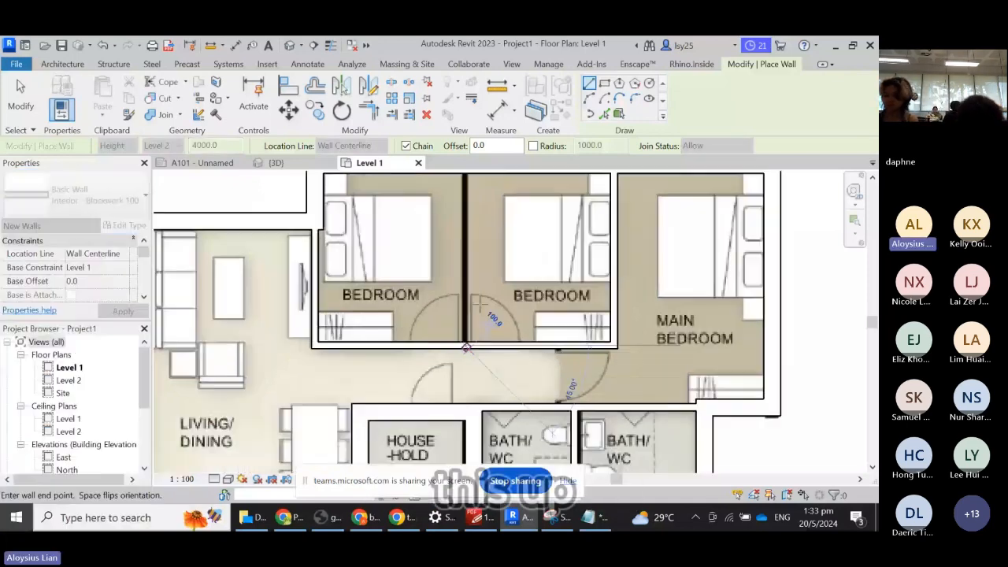
{"action": "scroll", "coordinate": [473, 220], "scroll_direction": "up", "scroll_amount": 1}
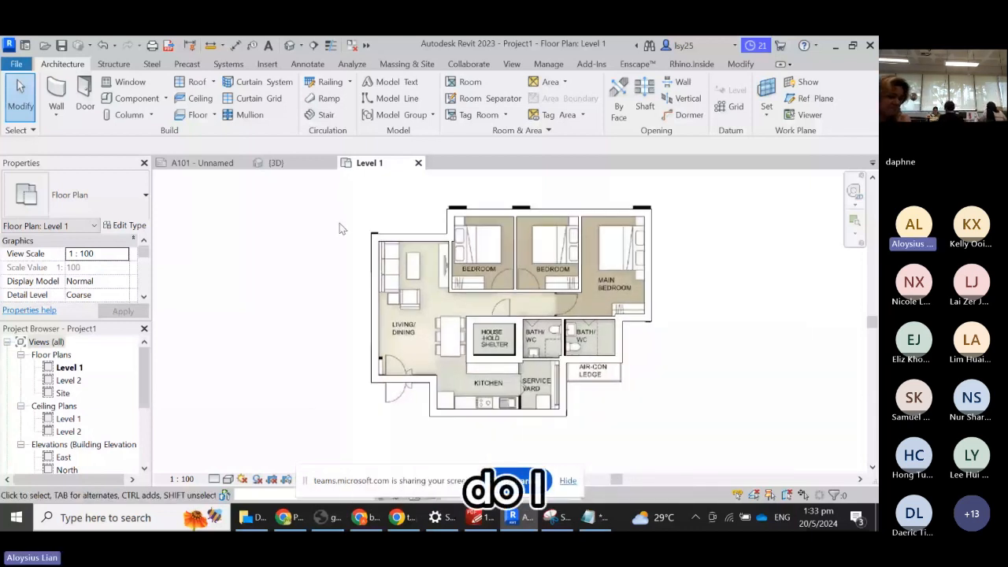
{"action": "scroll", "coordinate": [85, 416], "scroll_direction": "down", "scroll_amount": 1}
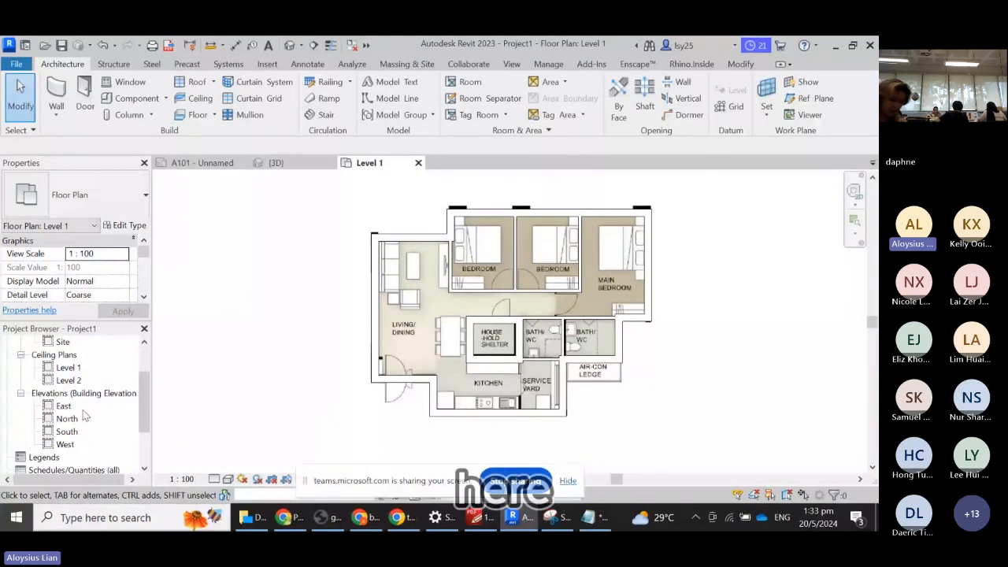
{"action": "scroll", "coordinate": [85, 416], "scroll_direction": "up", "scroll_amount": 2}
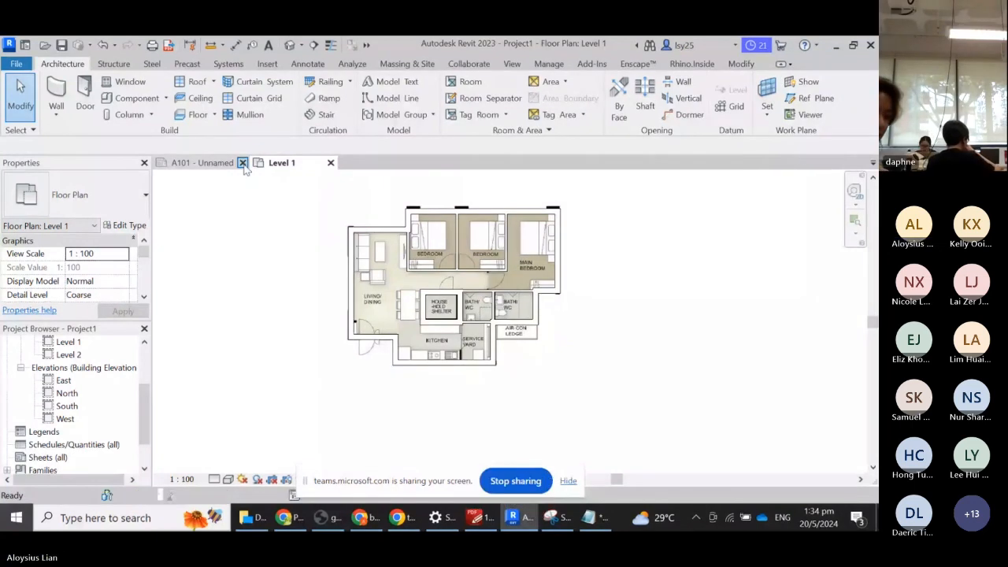
{"action": "left_click", "coordinate": [243, 163]}
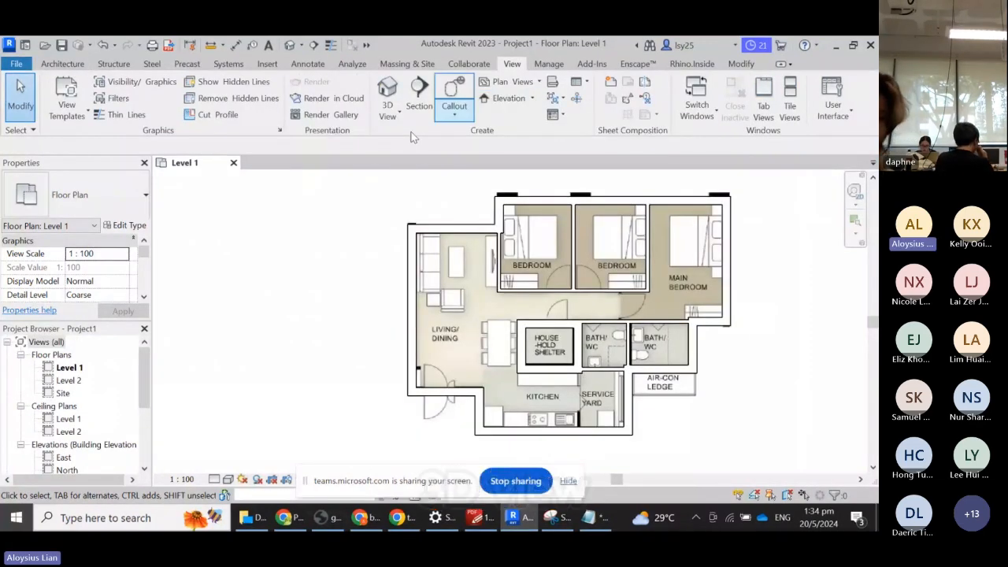
- Open a default 3D view and orbit to see the traced walls from another angle
{"action": "left_click", "coordinate": [386, 93]}
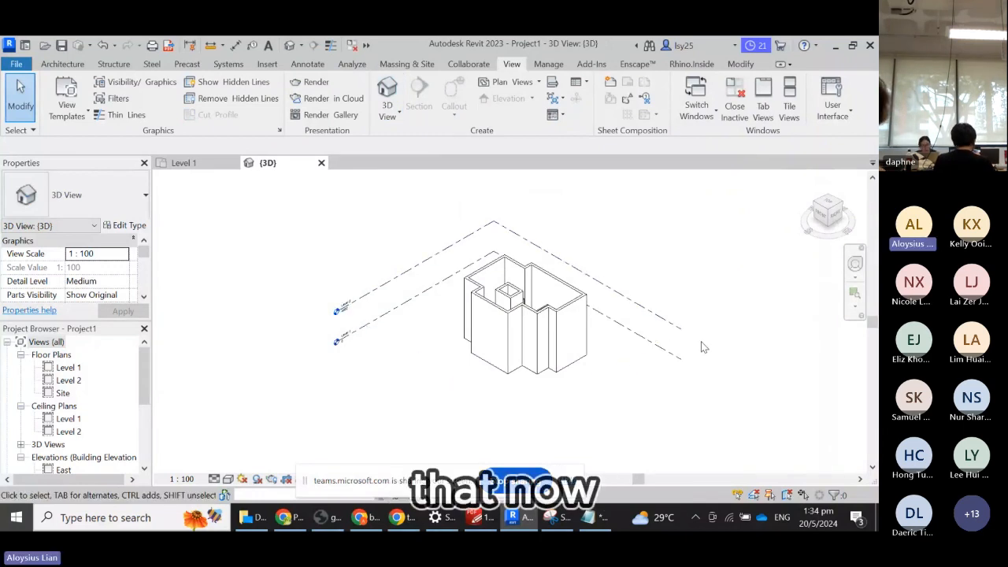
{"action": "scroll", "coordinate": [700, 335], "scroll_direction": "up", "scroll_amount": 3}
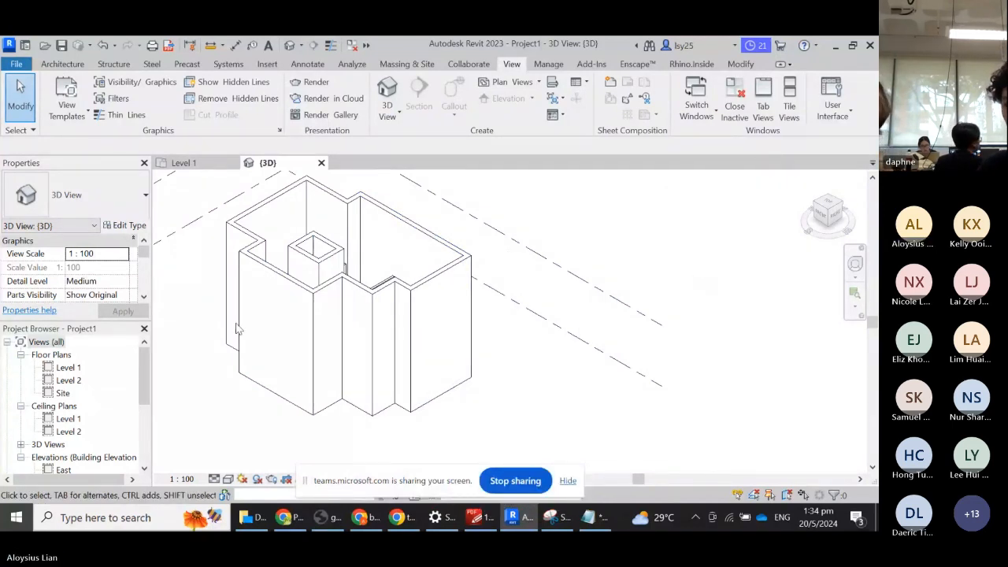
{"action": "scroll", "coordinate": [525, 299], "scroll_direction": "down", "scroll_amount": 2}
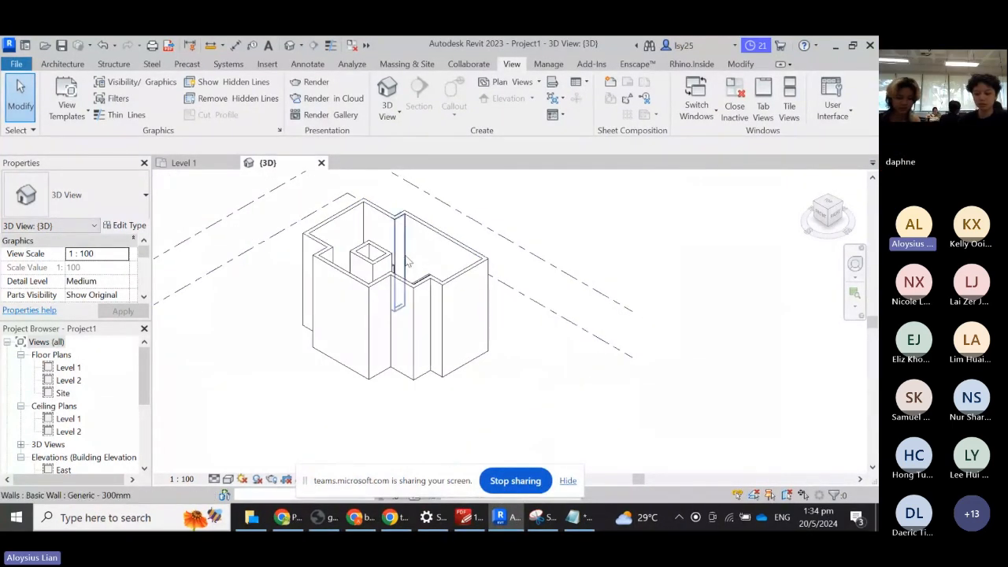
{"action": "scroll", "coordinate": [408, 266], "scroll_direction": "up", "scroll_amount": 3}
{"action": "middle_click_drag", "start_coordinate": [561, 263], "coordinate": [598, 394], "text": "shift"}
{"action": "scroll", "coordinate": [453, 300], "scroll_direction": "up", "scroll_amount": 5}
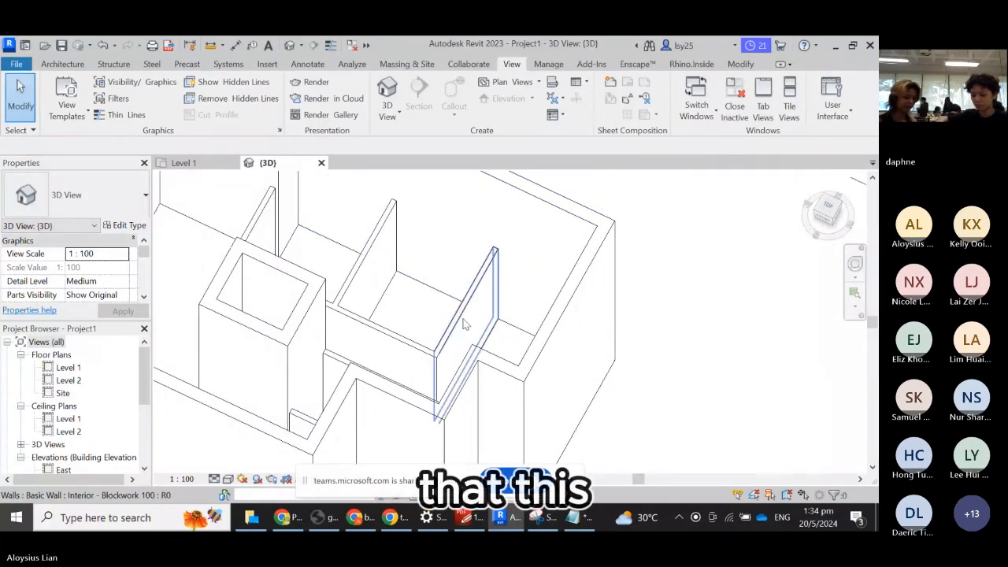
- Check the types of the short interior wall and the outer wall, then deselect
{"action": "left_click", "coordinate": [463, 319]}
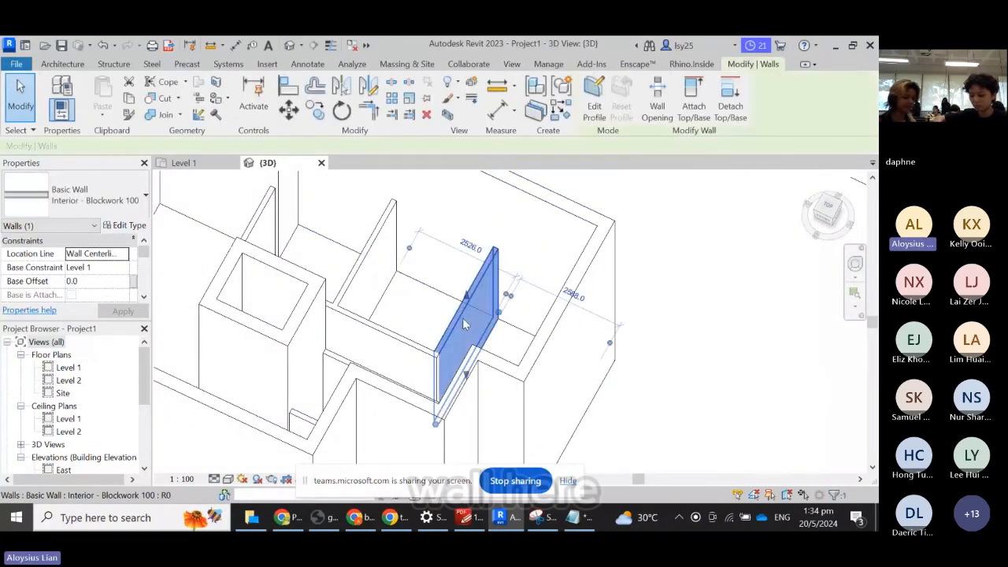
{"action": "left_click", "coordinate": [603, 244]}
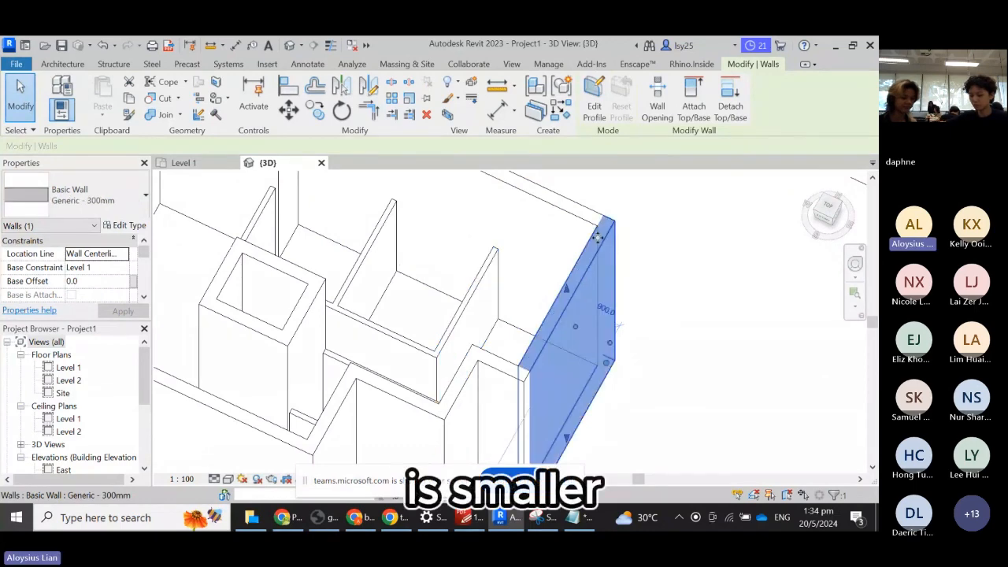
{"action": "left_click", "coordinate": [690, 247]}
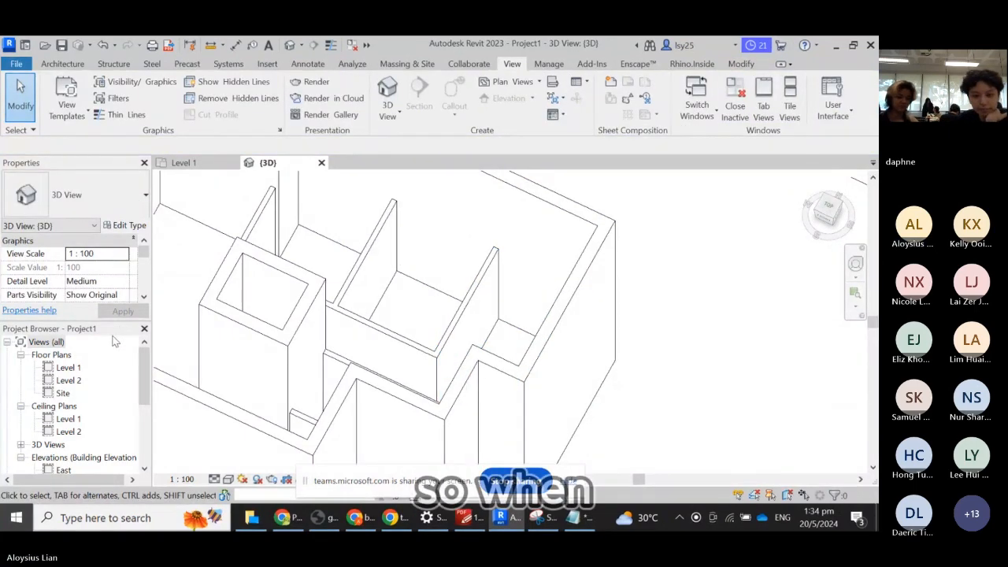
{"action": "scroll", "coordinate": [99, 401], "scroll_direction": "down", "scroll_amount": 3}
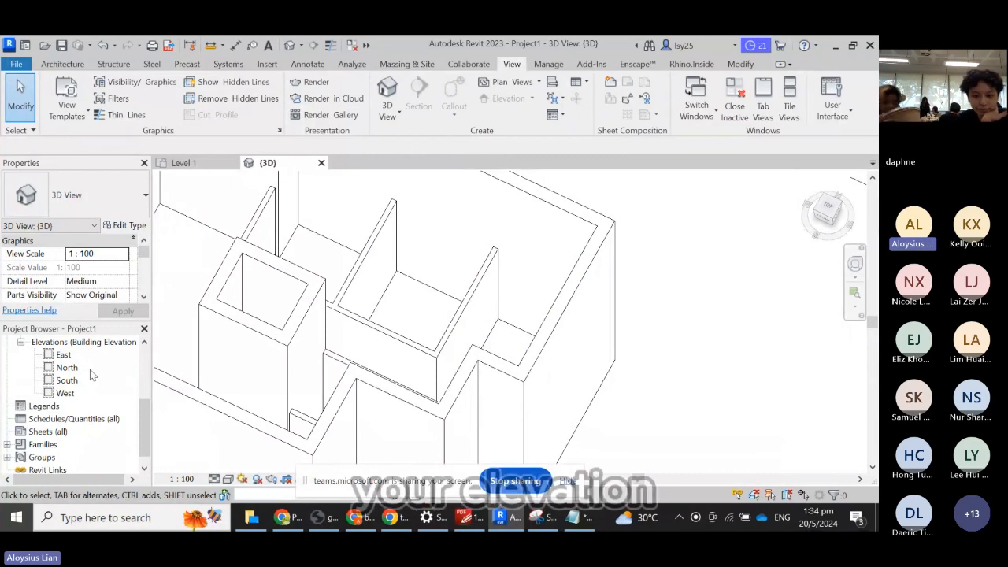
- Open the North elevation and window-select all 16 walls
{"action": "scroll", "coordinate": [71, 384], "scroll_direction": "up", "scroll_amount": 1}
{"action": "double_click", "coordinate": [67, 381]}
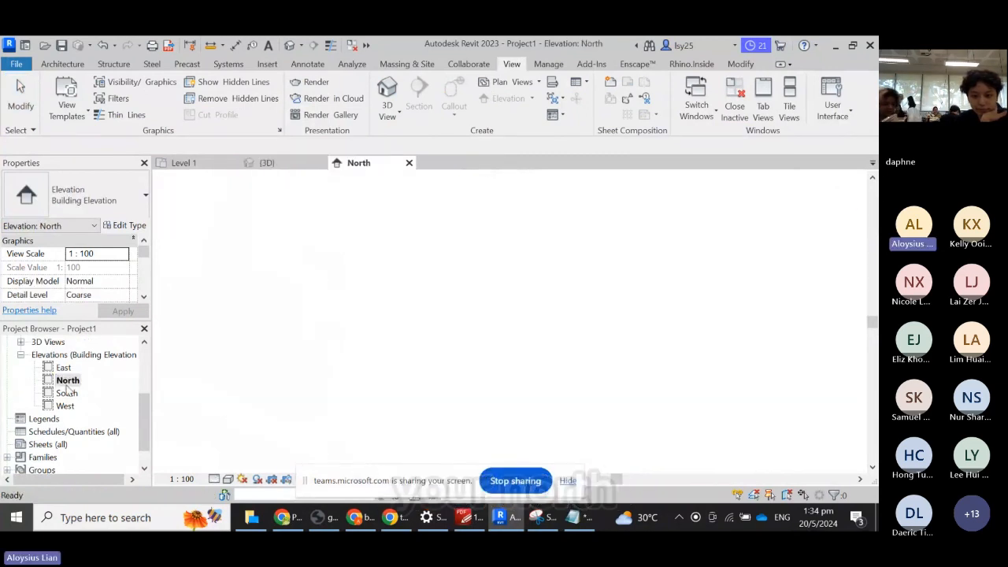
{"action": "scroll", "coordinate": [613, 351], "scroll_direction": "down", "scroll_amount": 2}
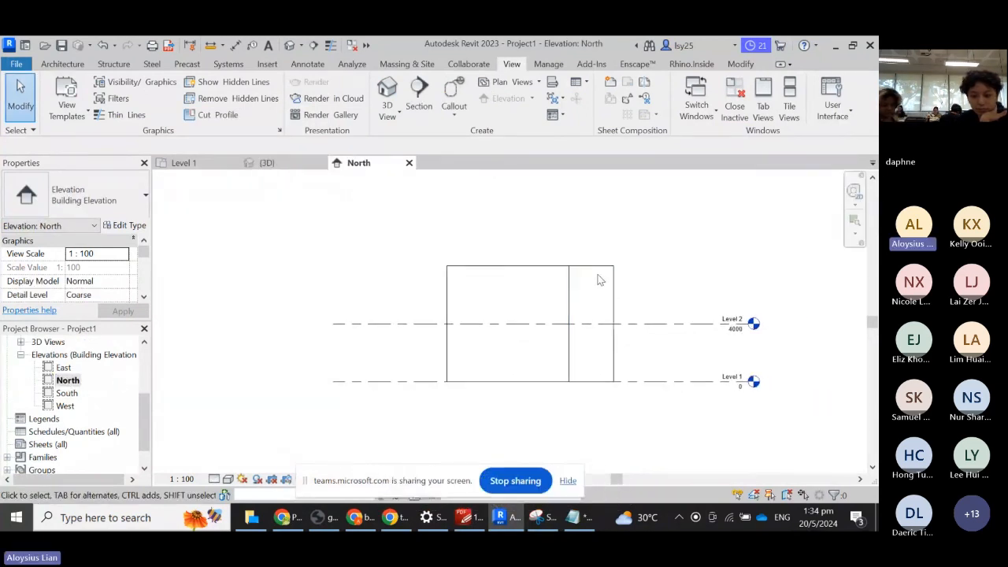
{"action": "left_click_drag", "start_coordinate": [653, 415], "coordinate": [389, 209]}
{"action": "left_click", "coordinate": [663, 290]}
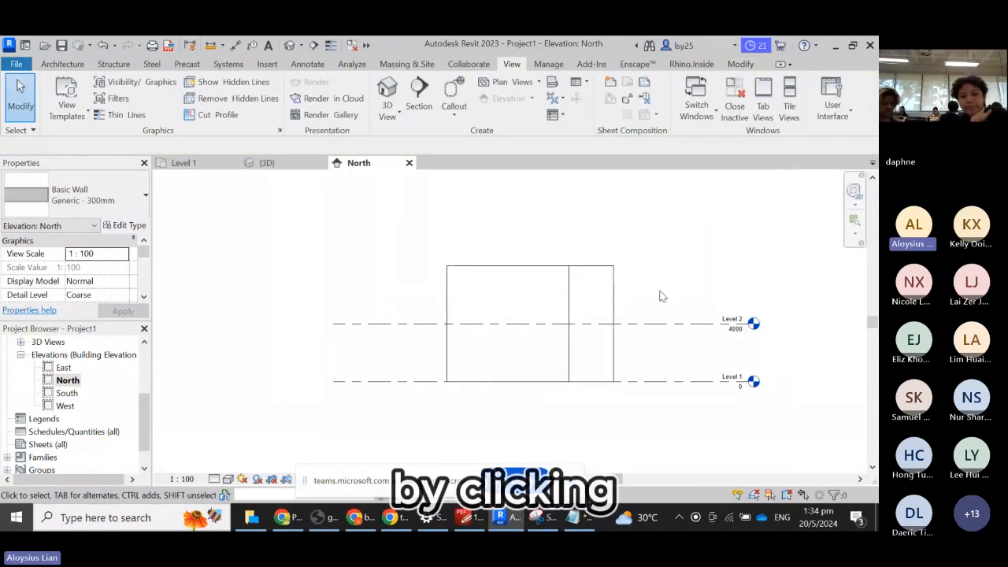
{"action": "left_click_drag", "start_coordinate": [660, 290], "coordinate": [406, 213]}
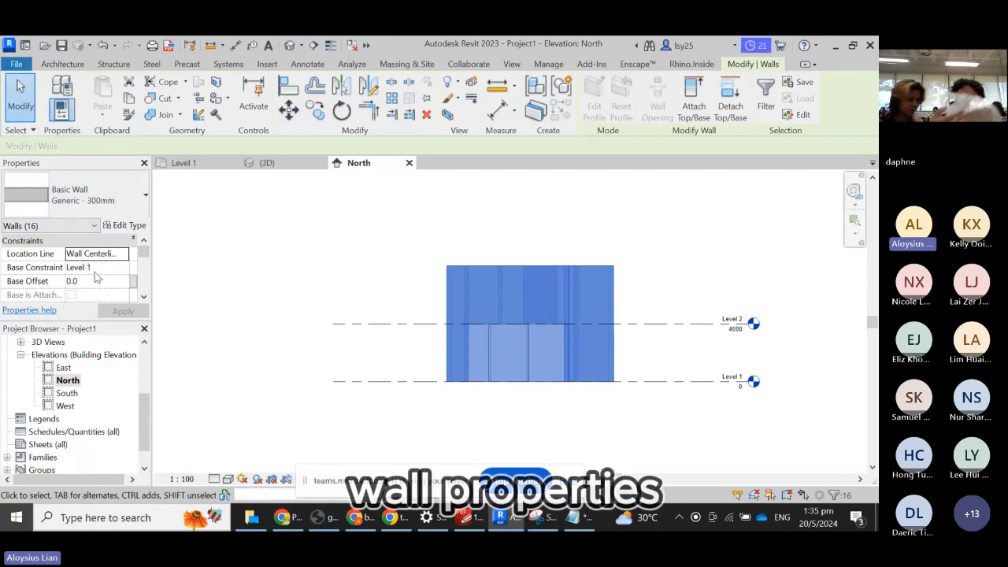
{"action": "scroll", "coordinate": [89, 275], "scroll_direction": "down", "scroll_amount": 1}
{"action": "scroll", "coordinate": [90, 281], "scroll_direction": "down", "scroll_amount": 1}
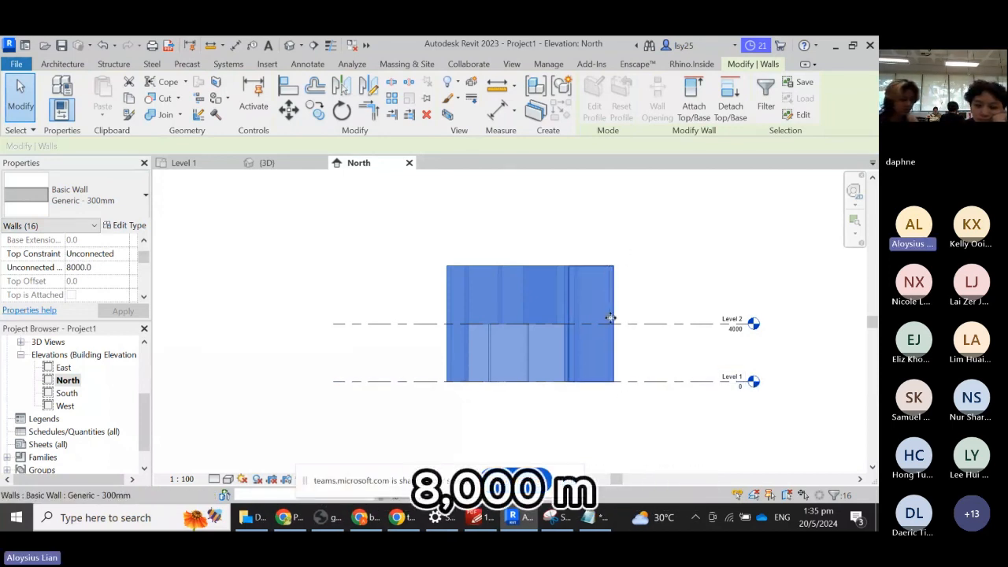
- Set the walls' Top Constraint to Up to level: Level 2 and apply it
{"action": "left_click", "coordinate": [115, 253]}
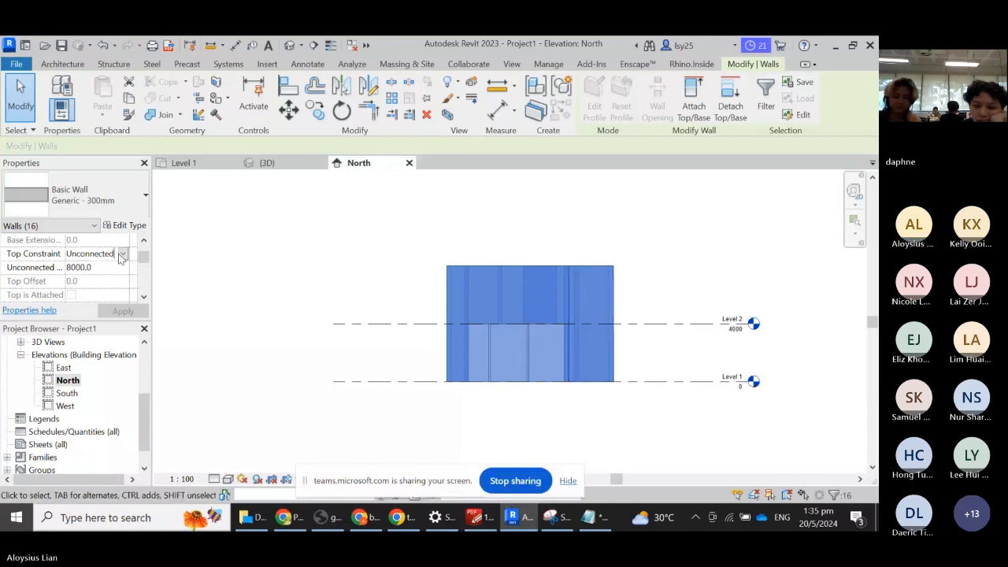
{"action": "left_click", "coordinate": [123, 254]}
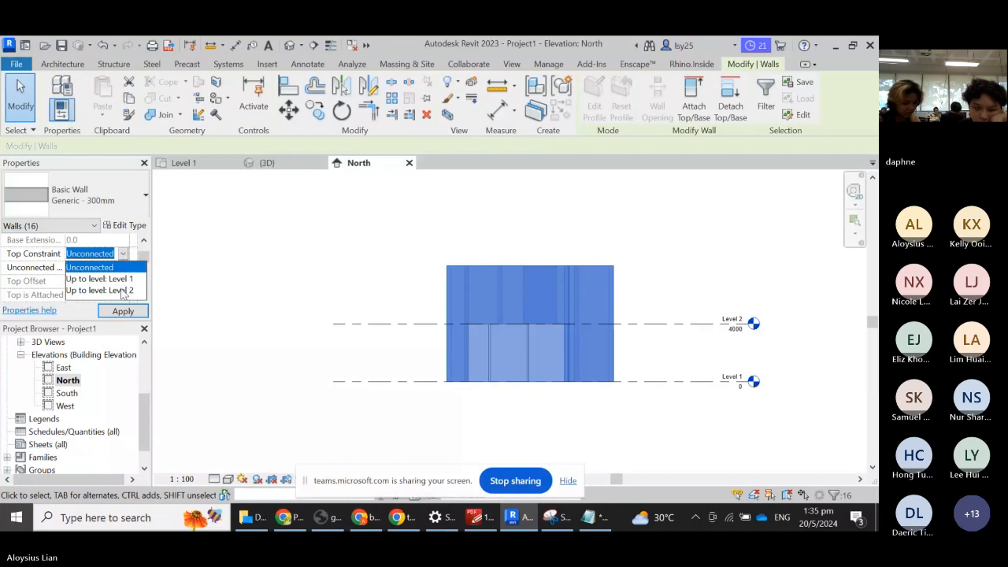
{"action": "left_click", "coordinate": [115, 291]}
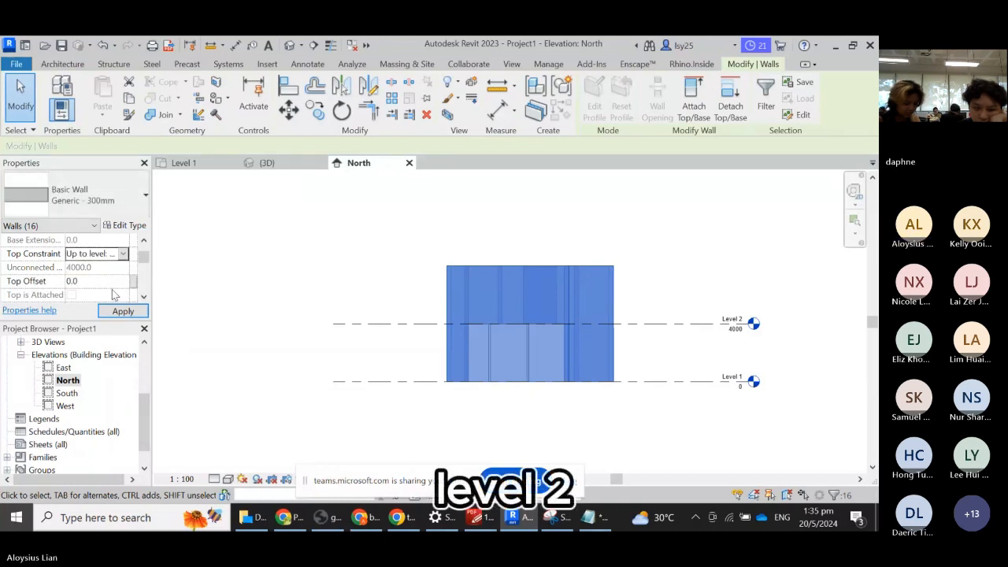
{"action": "left_click", "coordinate": [125, 312]}
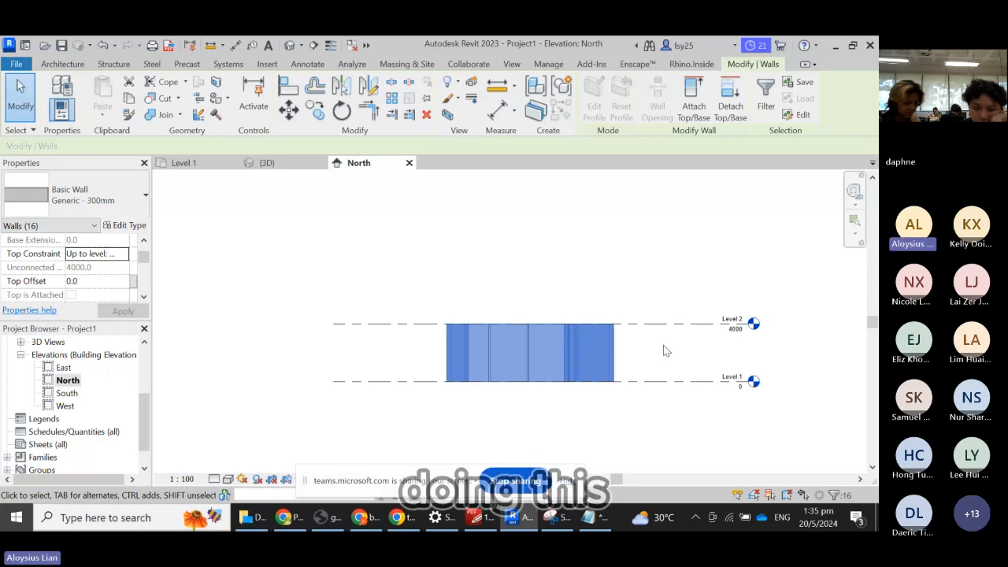
{"action": "key", "text": "Escape"}
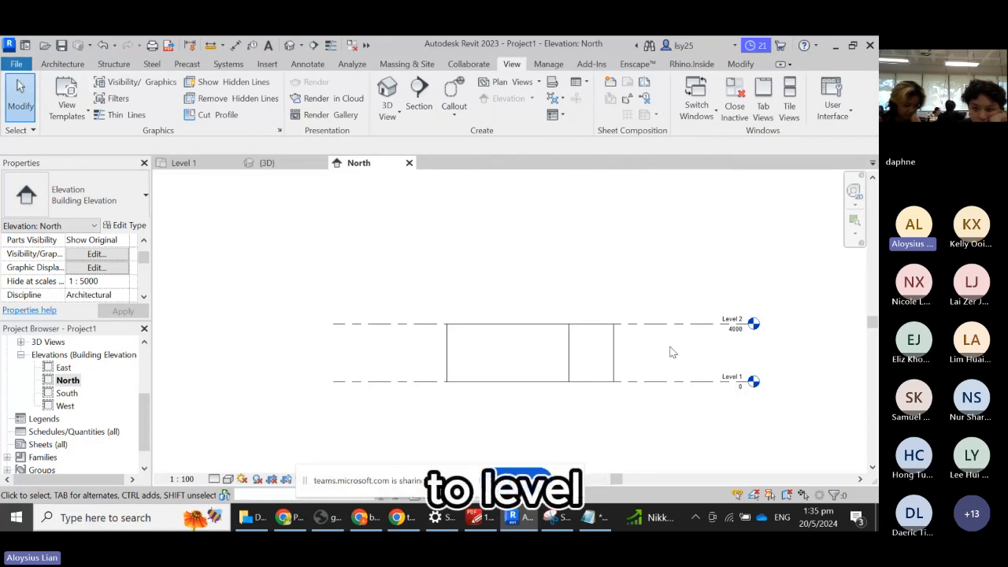
- Change Level 2's elevation to 2800, then return to the {3D} view
{"action": "left_click", "coordinate": [735, 332]}
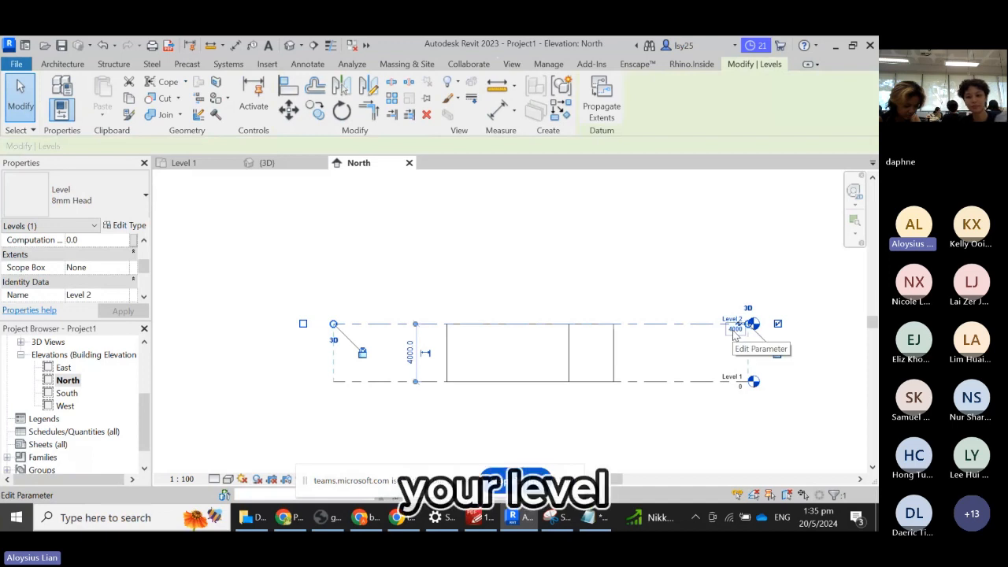
{"action": "scroll", "coordinate": [735, 332], "scroll_direction": "up", "scroll_amount": 4}
{"action": "double_click", "coordinate": [732, 329]}
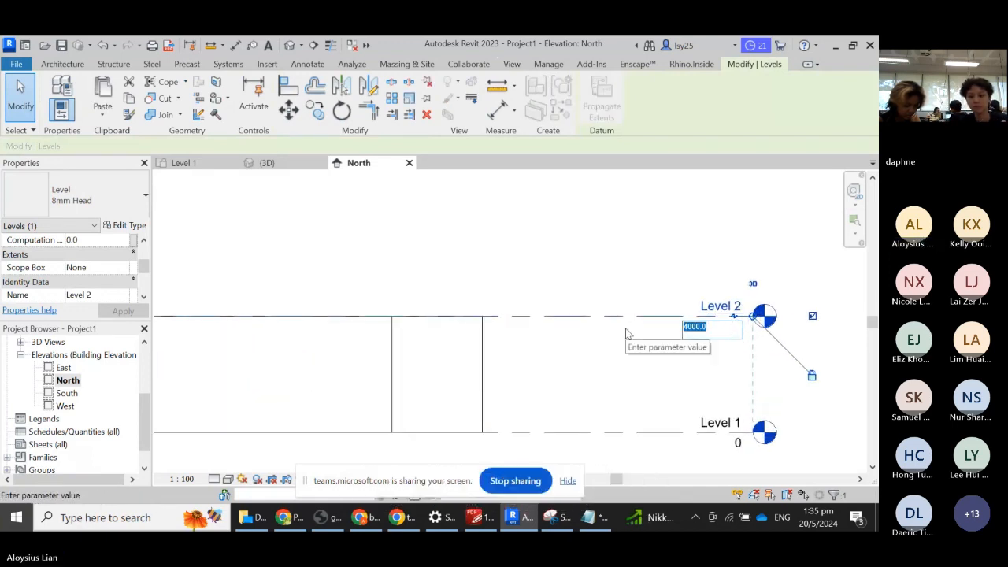
{"action": "type", "text": "2800"}
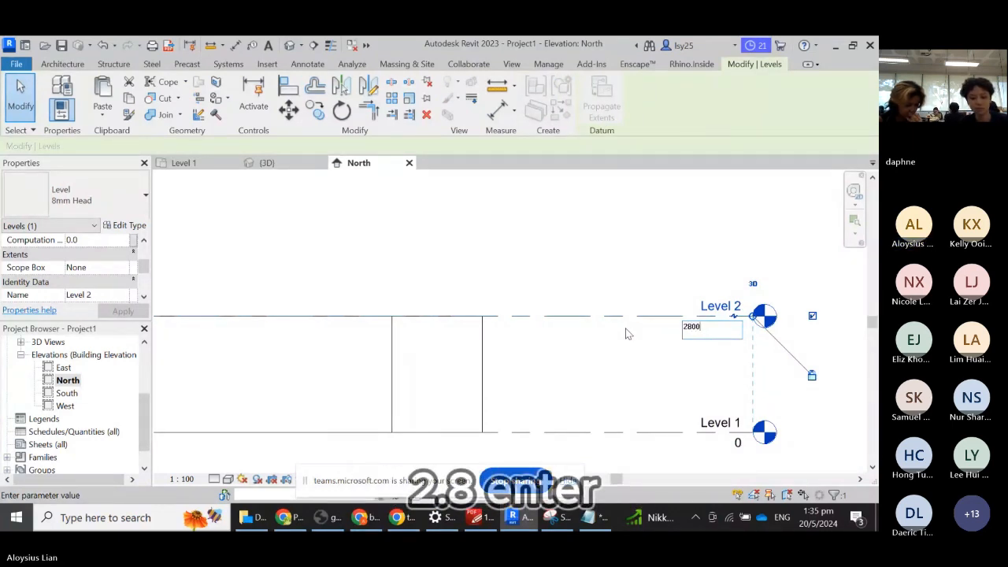
{"action": "key", "text": "Return"}
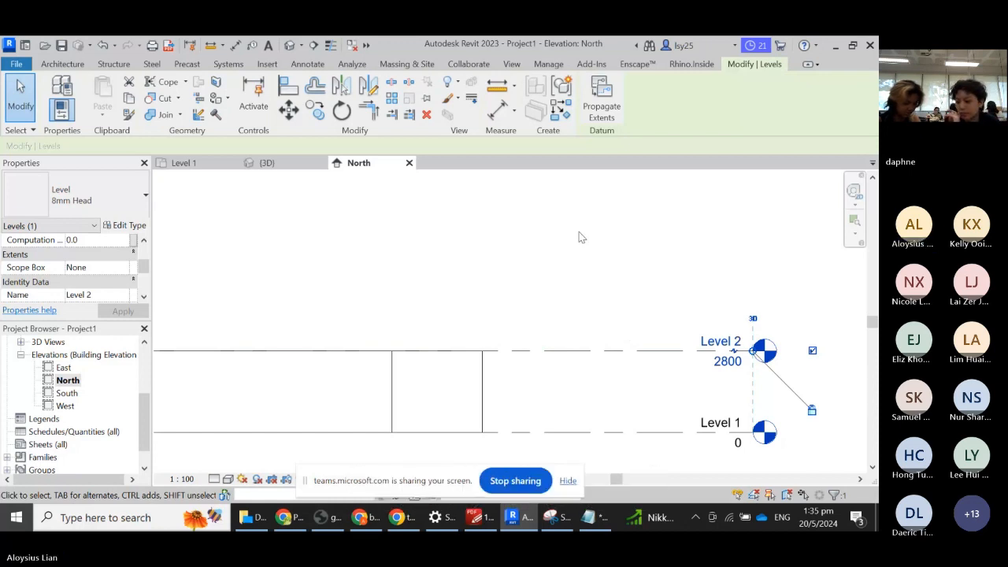
{"action": "left_click", "coordinate": [287, 164]}
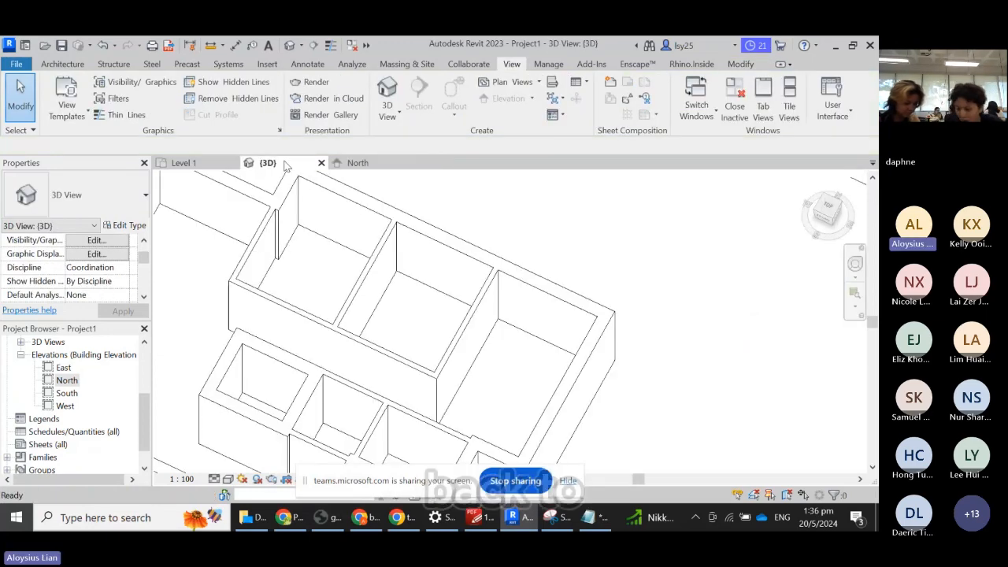
- Zoom out, set an isometric view from the ViewCube corner, and bring up Save As
{"action": "scroll", "coordinate": [611, 259], "scroll_direction": "down", "scroll_amount": 3}
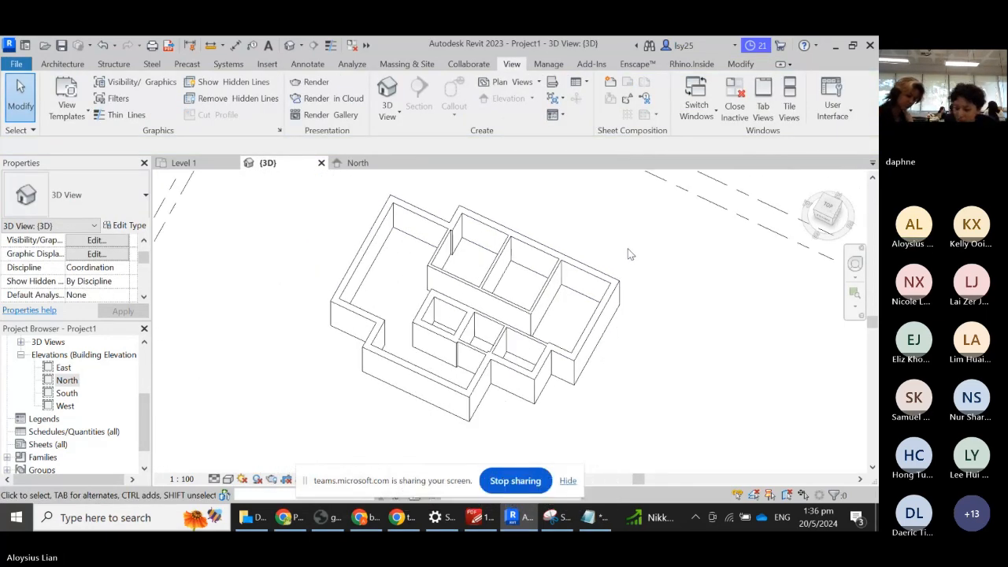
{"action": "scroll", "coordinate": [629, 252], "scroll_direction": "down", "scroll_amount": 3}
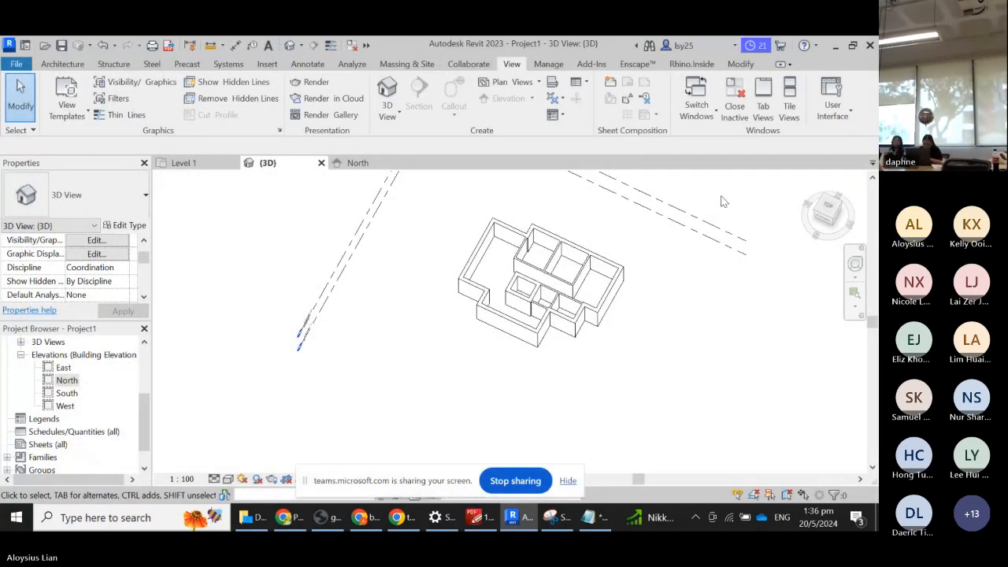
{"action": "left_click", "coordinate": [831, 223]}
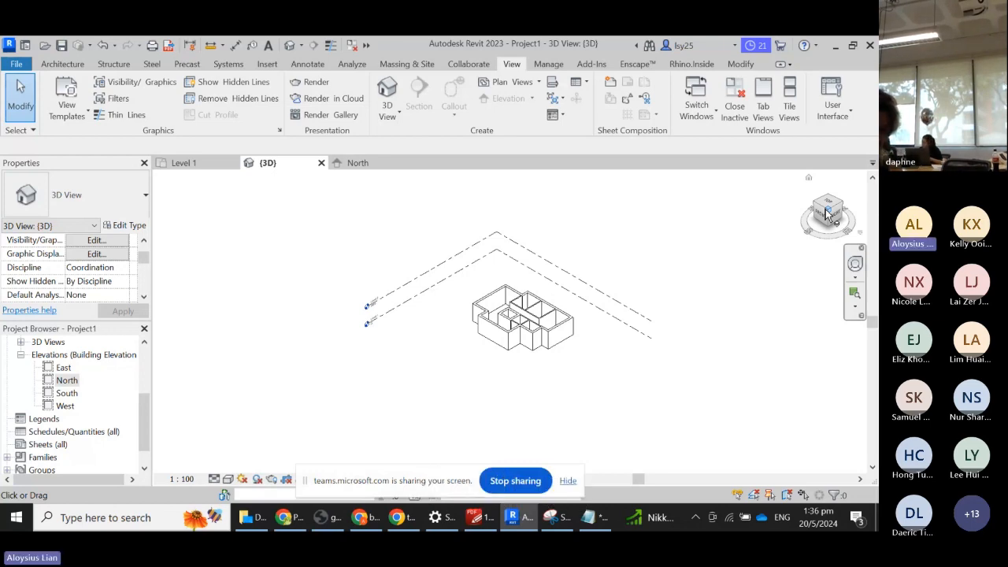
{"action": "scroll", "coordinate": [489, 310], "scroll_direction": "up", "scroll_amount": 3}
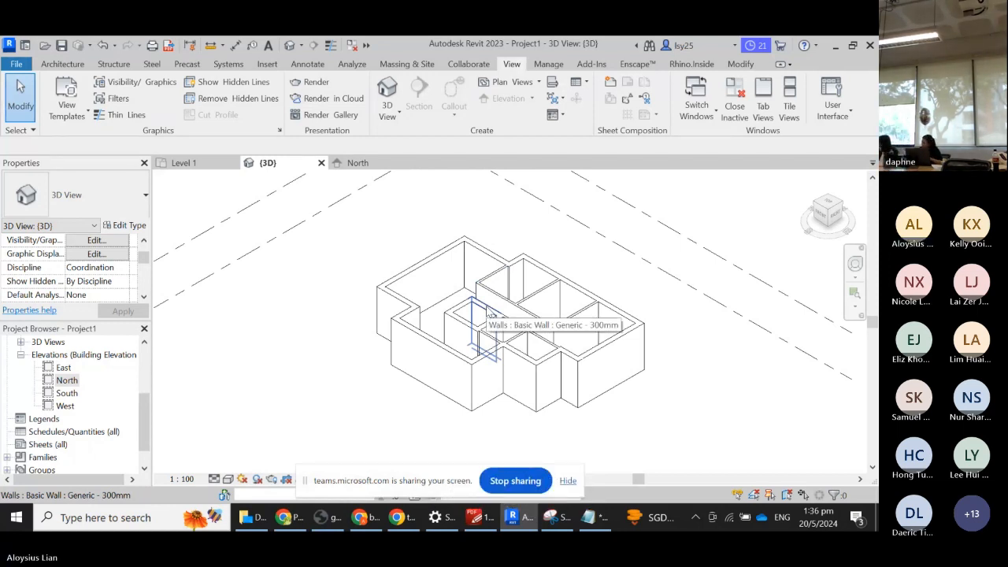
{"action": "left_click", "coordinate": [63, 45]}
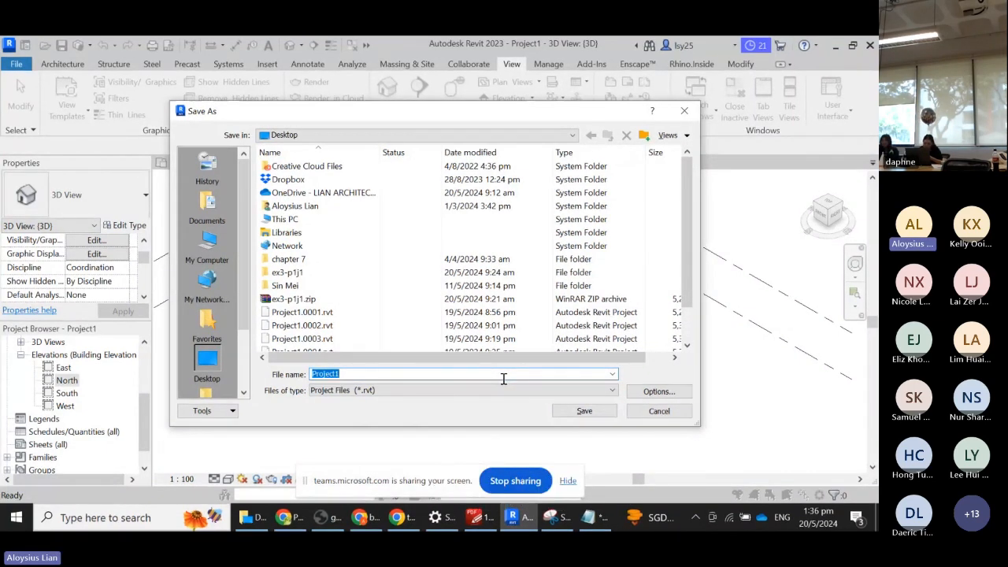
- Save the project on the Desktop as Apartment-250520.rvt
{"action": "type", "text": "a"}
{"action": "key", "text": "BackSpace"}
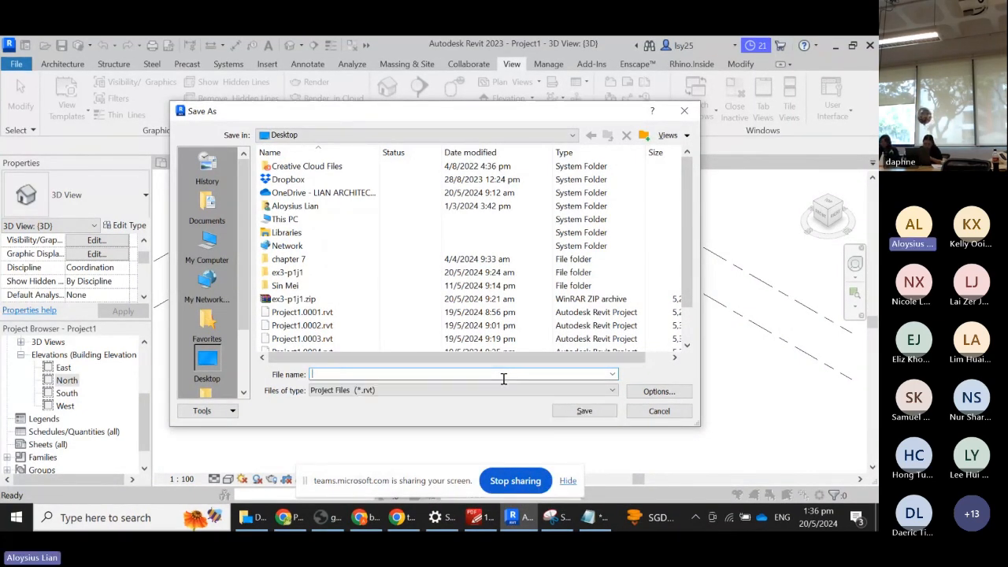
{"action": "type", "text": "ap"}
{"action": "key", "text": "BackSpace"}
{"action": "key", "text": "BackSpace"}
{"action": "type", "text": "Apartment"}
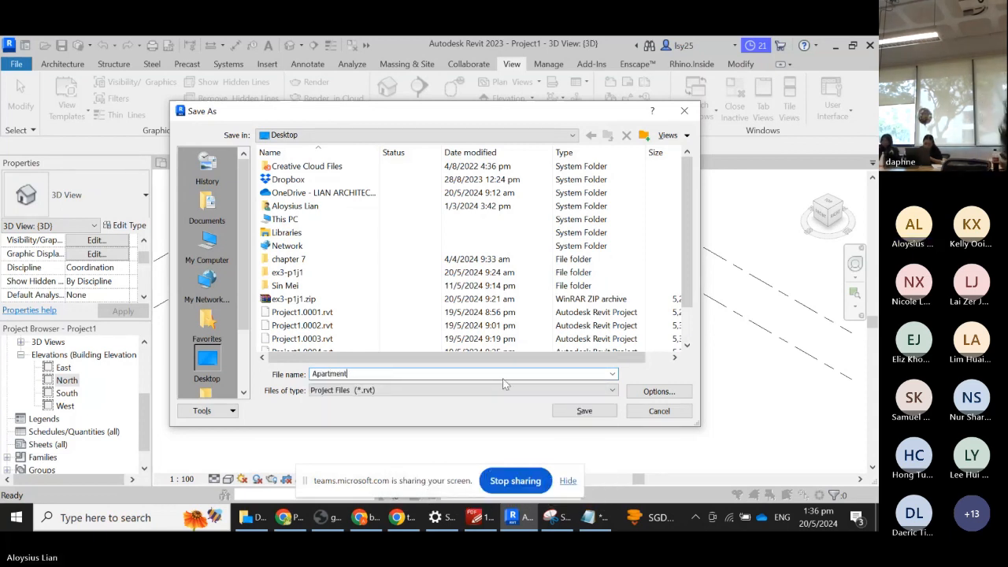
{"action": "type", "text": "-25"}
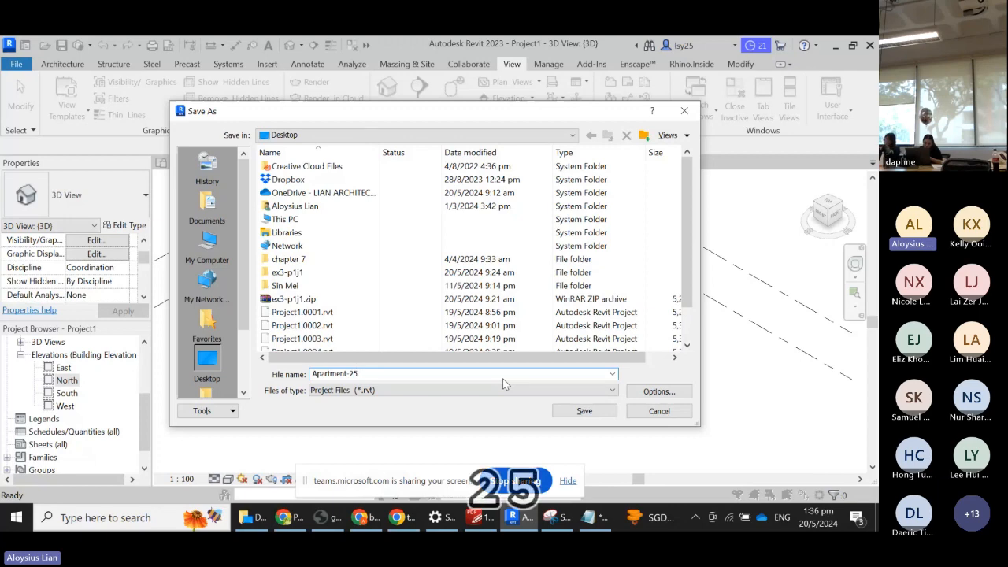
{"action": "type", "text": "0520"}
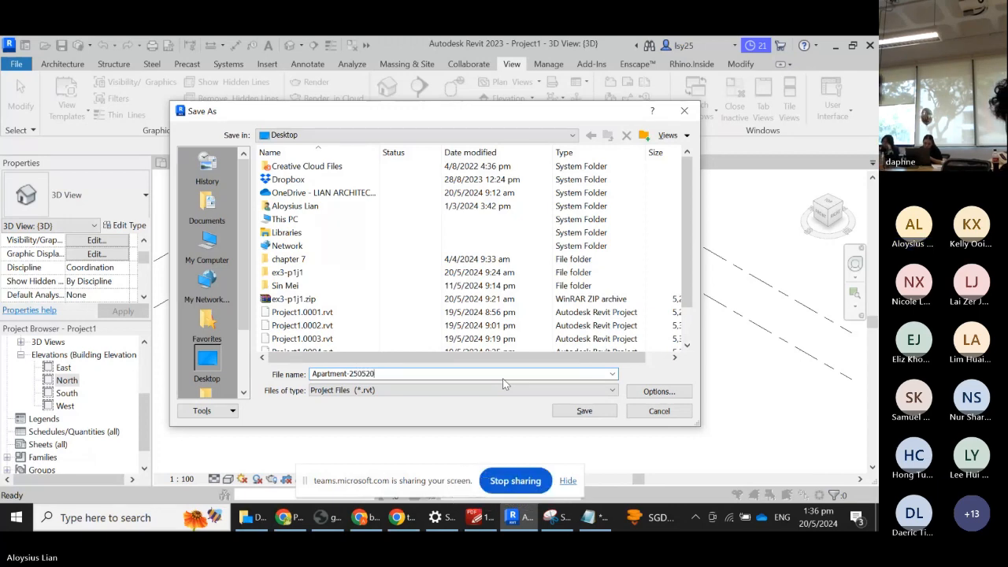
{"action": "key", "text": "Return"}
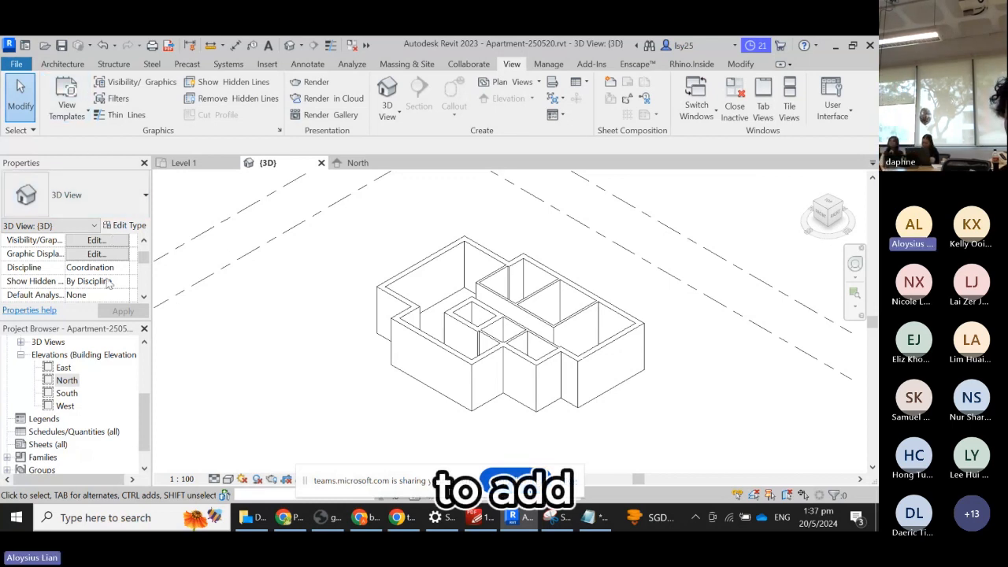
- Reopen the Level 1 floor plan with plan.JPG and zoom in on the bedrooms
{"action": "scroll", "coordinate": [79, 376], "scroll_direction": "up", "scroll_amount": 3}
{"action": "double_click", "coordinate": [77, 368]}
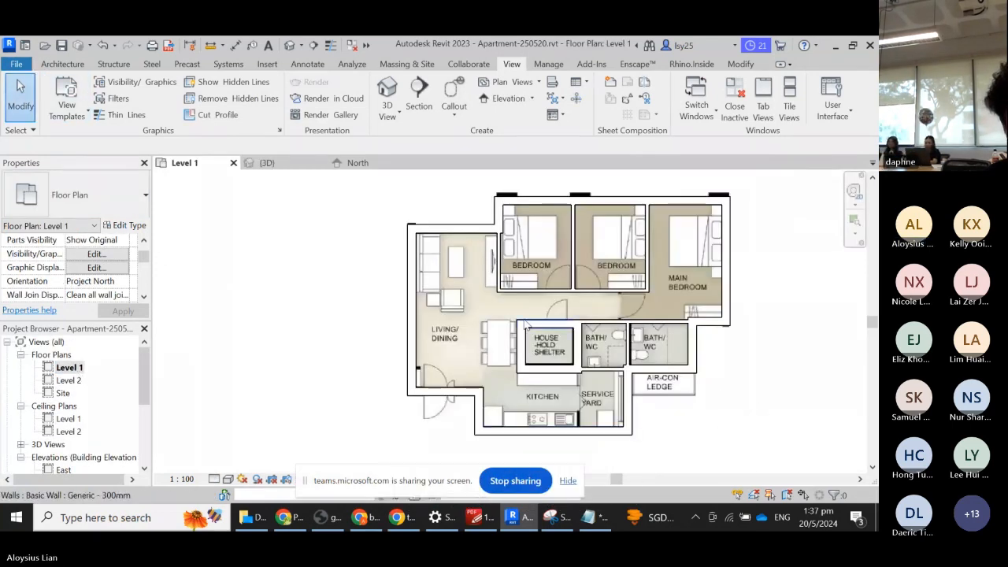
{"action": "scroll", "coordinate": [638, 321], "scroll_direction": "up", "scroll_amount": 4}
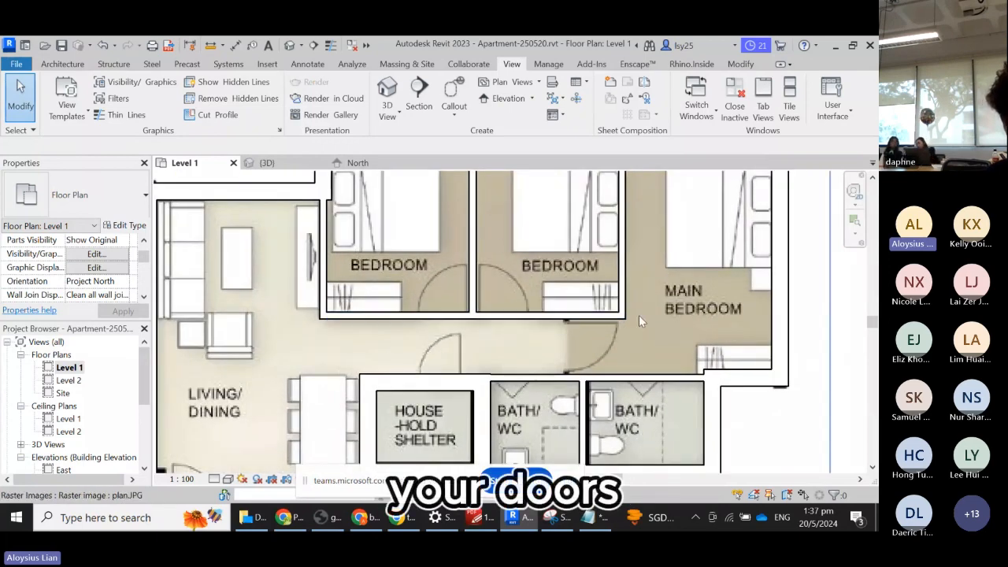
{"action": "scroll", "coordinate": [515, 283], "scroll_direction": "down", "scroll_amount": 1}
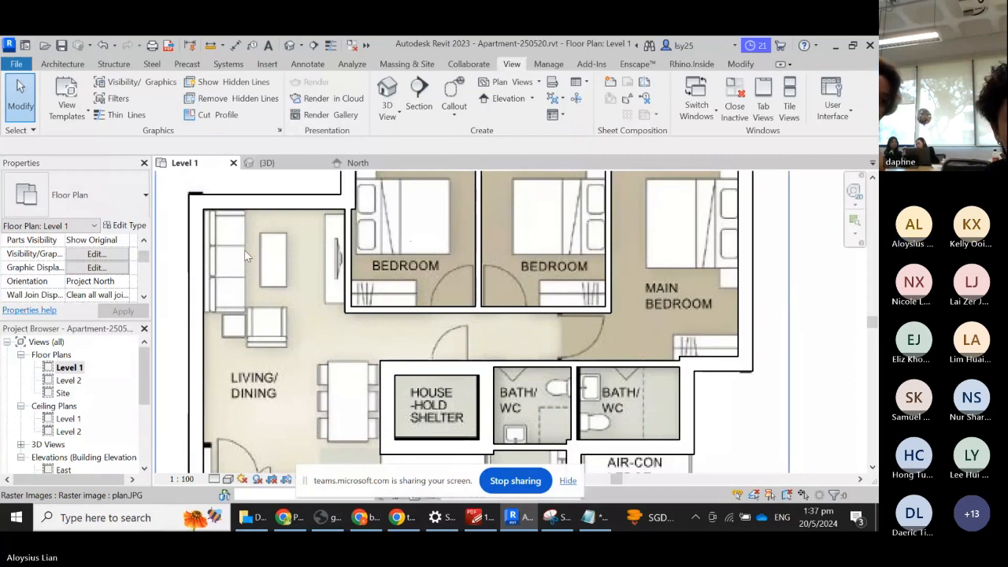
- Place M_Single-Flush 0915 x 2134mm doors in both bedrooms' lower walls
{"action": "left_click", "coordinate": [62, 63]}
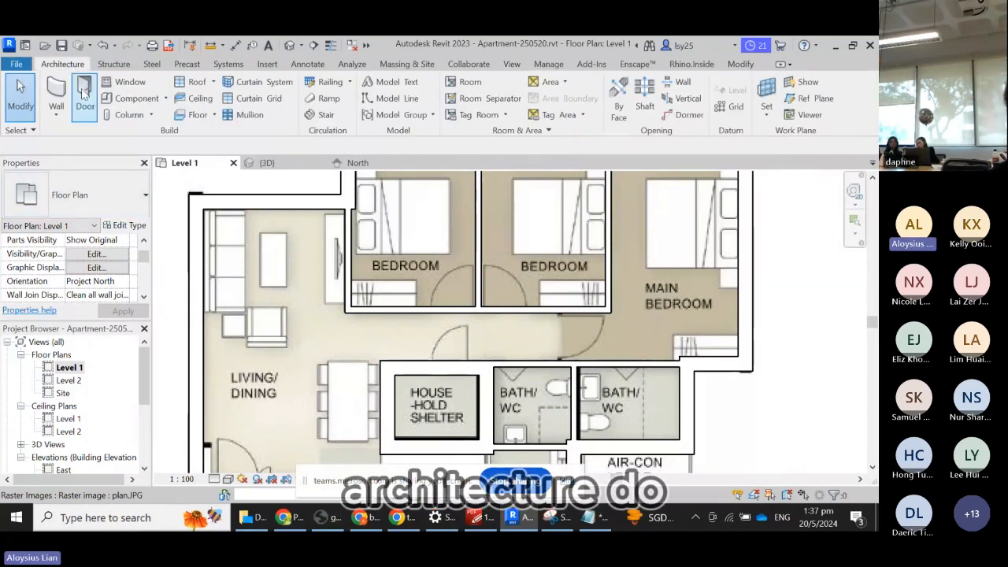
{"action": "left_click", "coordinate": [84, 93]}
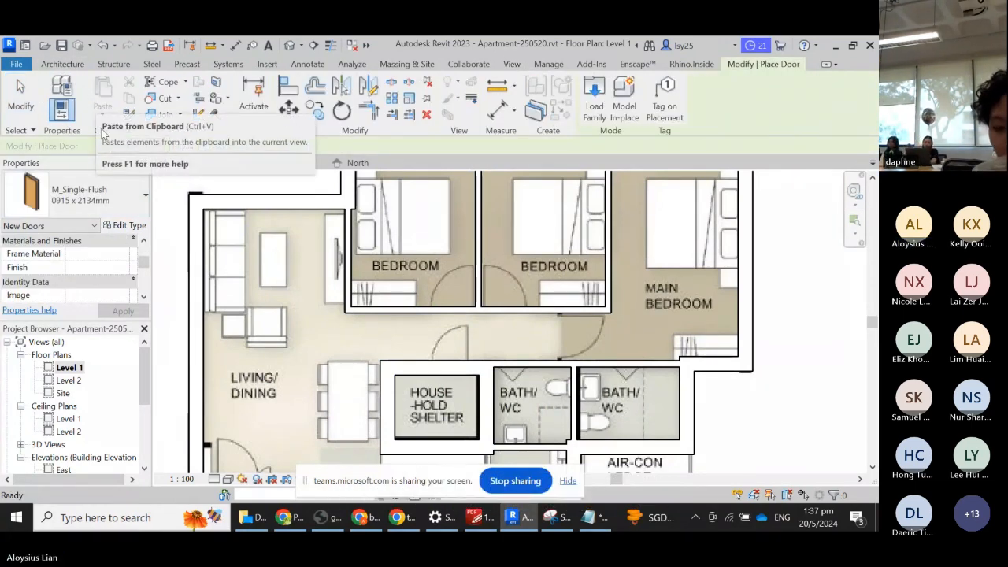
{"action": "left_click", "coordinate": [92, 195]}
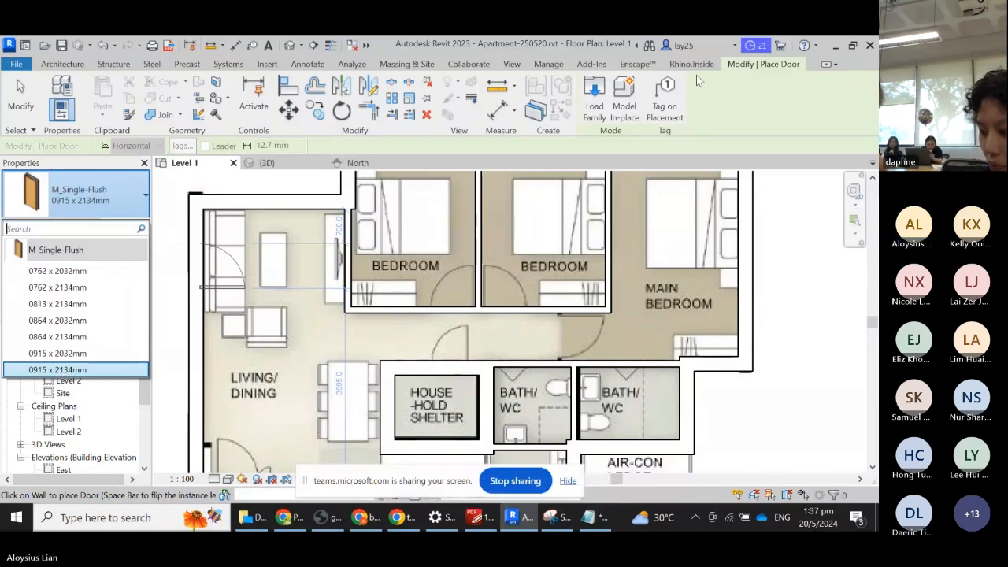
{"action": "left_click", "coordinate": [767, 121]}
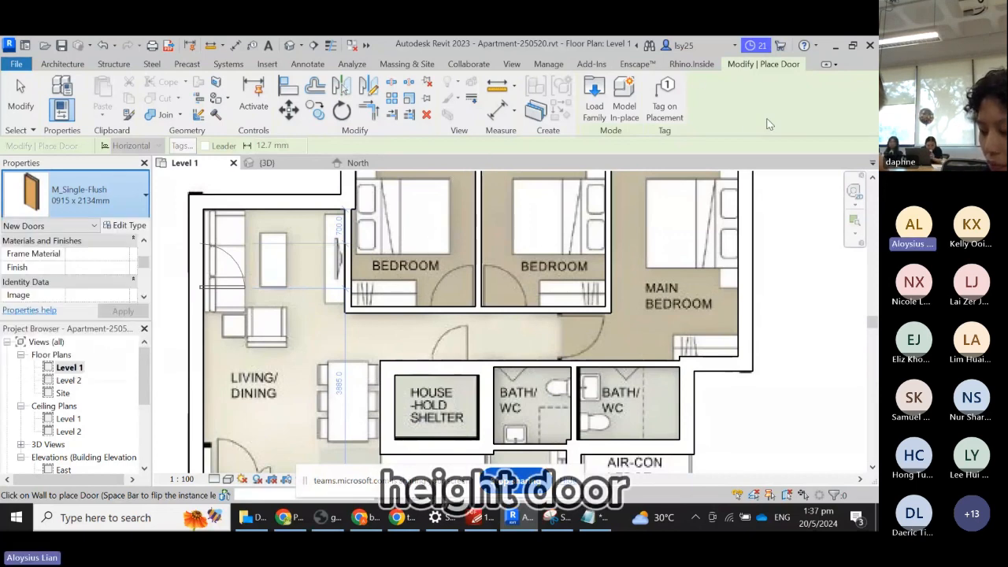
{"action": "left_click", "coordinate": [451, 305]}
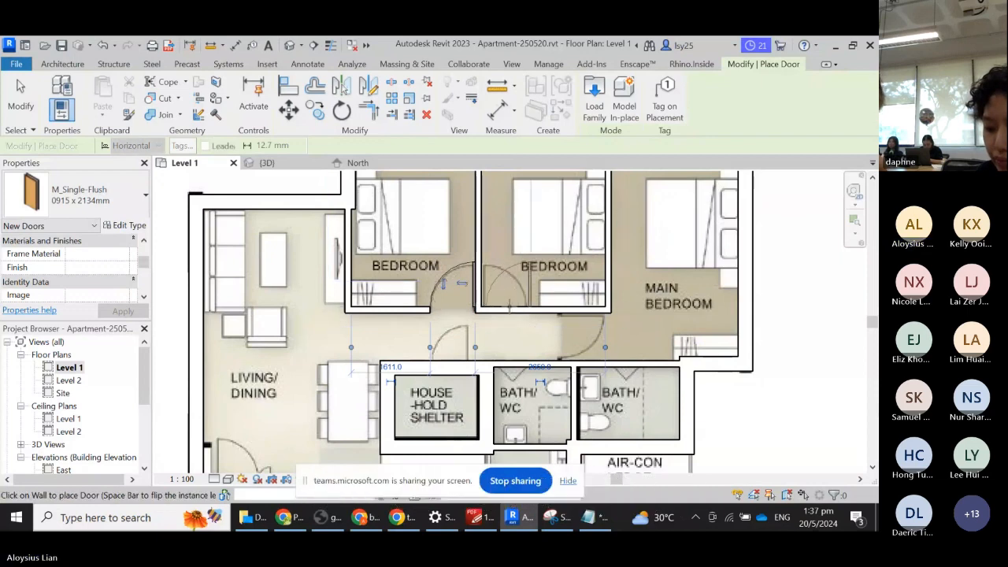
{"action": "scroll", "coordinate": [509, 304], "scroll_direction": "up", "scroll_amount": 2}
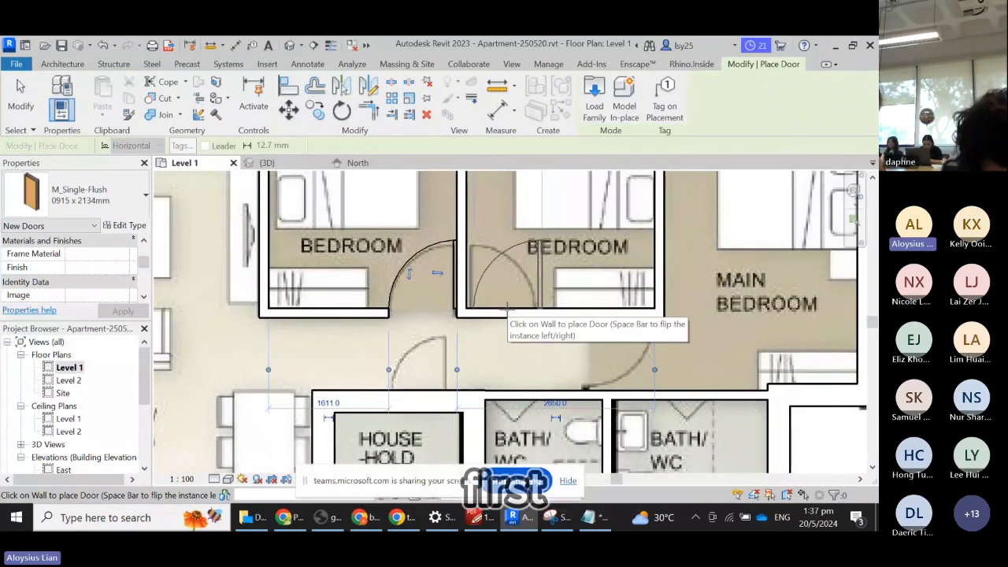
{"action": "left_click", "coordinate": [507, 308]}
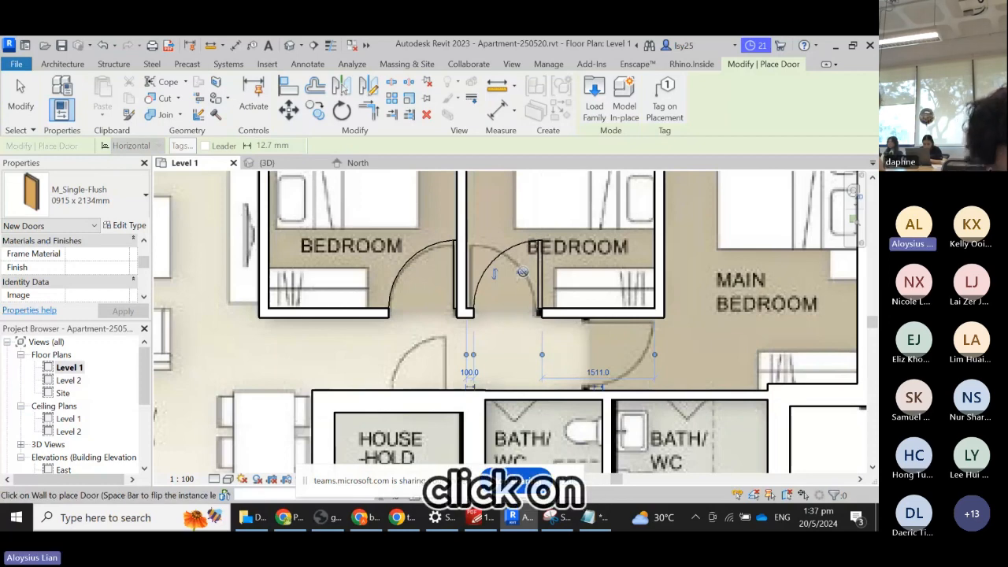
{"action": "key", "text": "Escape"}
{"action": "key", "text": "Escape"}
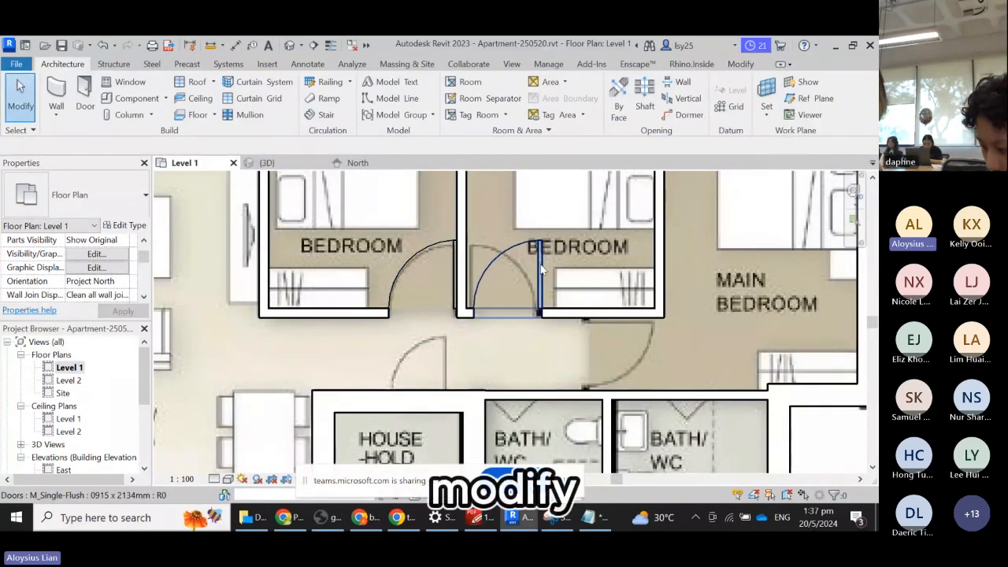
- Flip the second bedroom door's swing
{"action": "left_click", "coordinate": [535, 271]}
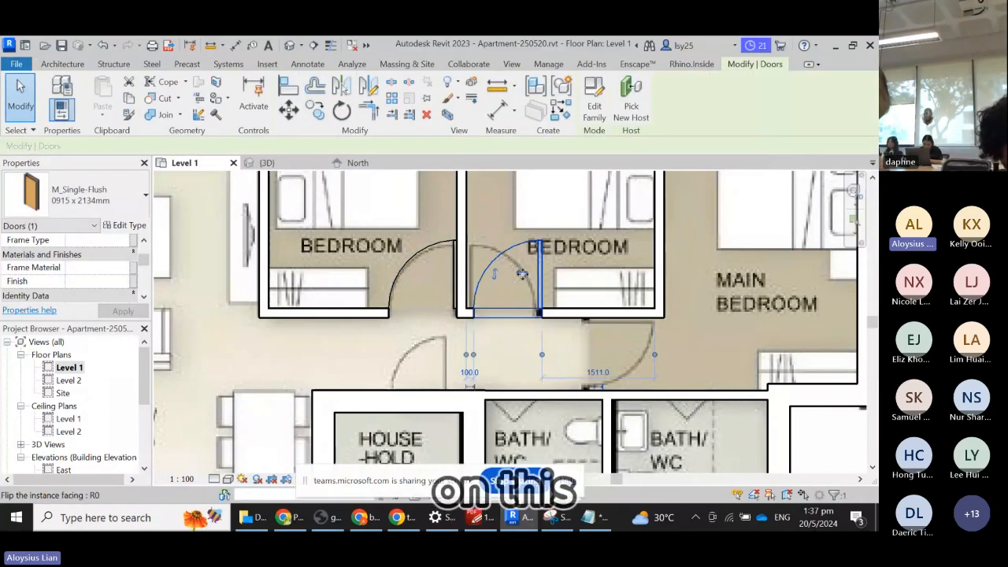
{"action": "left_click", "coordinate": [521, 272]}
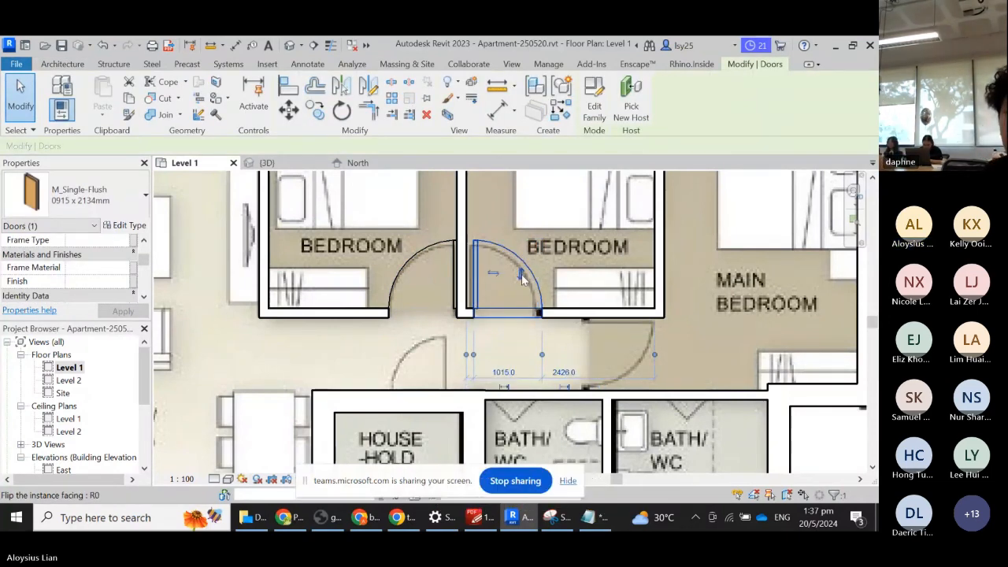
{"action": "scroll", "coordinate": [579, 270], "scroll_direction": "down", "scroll_amount": 5}
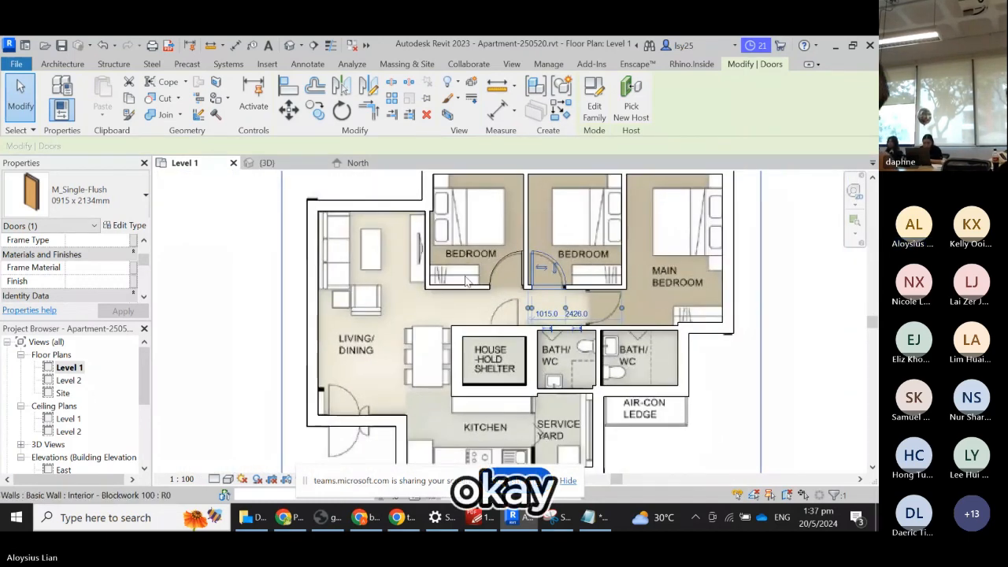
- Place an M_Single-Flush 0915 x 2134mm door at the living/dining room's lower-left entrance
{"action": "left_click", "coordinate": [93, 196]}
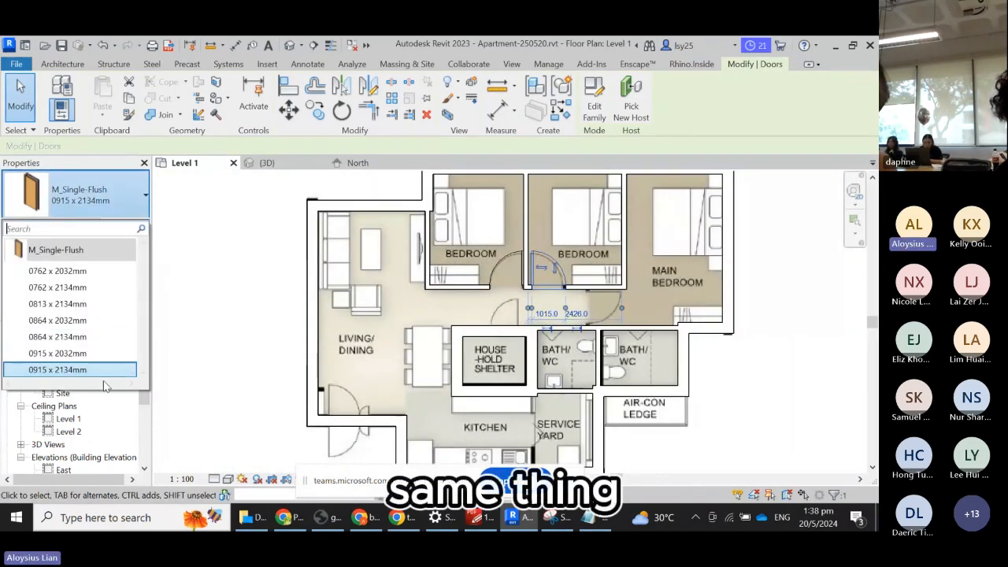
{"action": "left_click", "coordinate": [62, 368]}
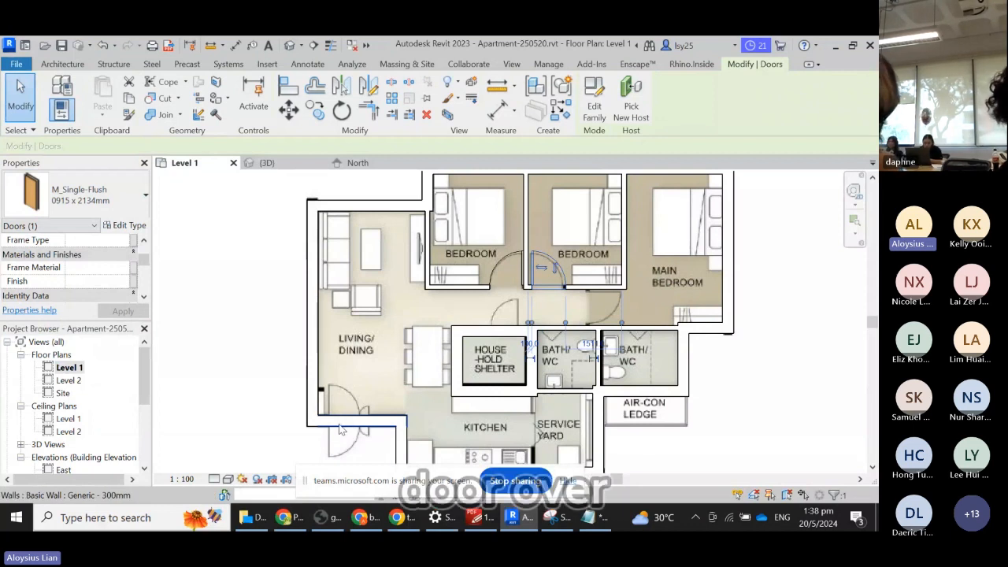
{"action": "left_click", "coordinate": [70, 206]}
{"action": "left_click", "coordinate": [350, 409]}
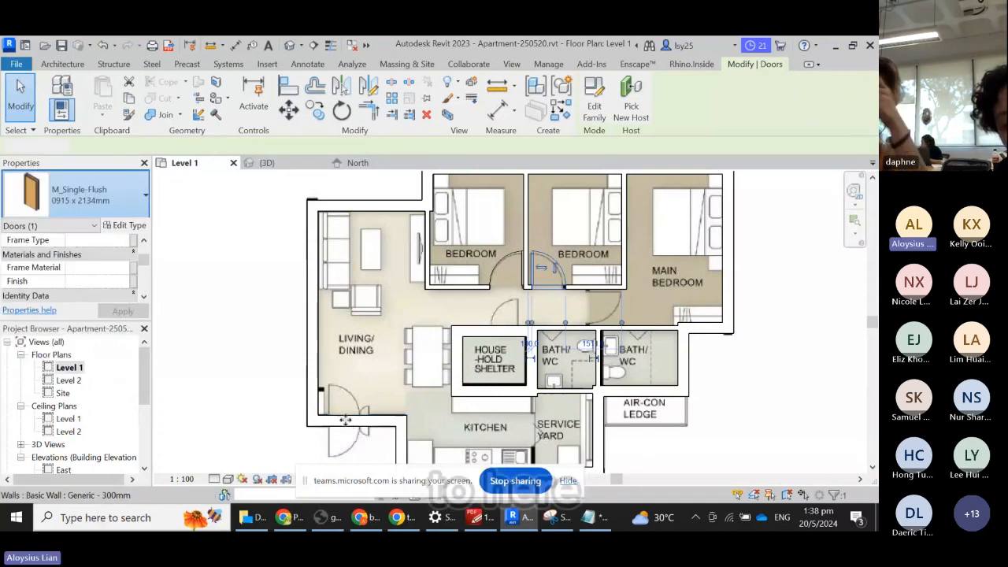
{"action": "left_click", "coordinate": [352, 420]}
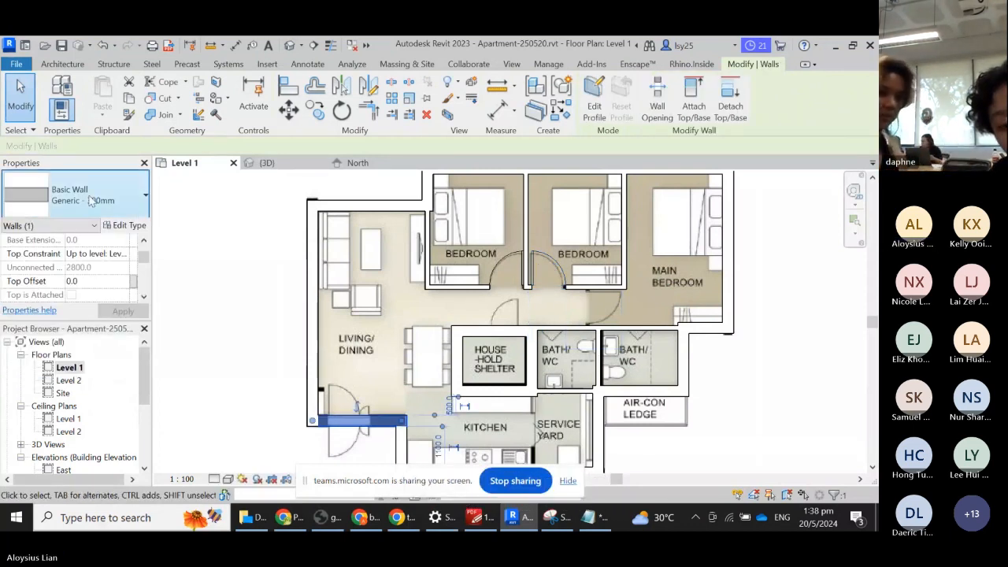
{"action": "left_click", "coordinate": [62, 64]}
{"action": "left_click", "coordinate": [85, 99]}
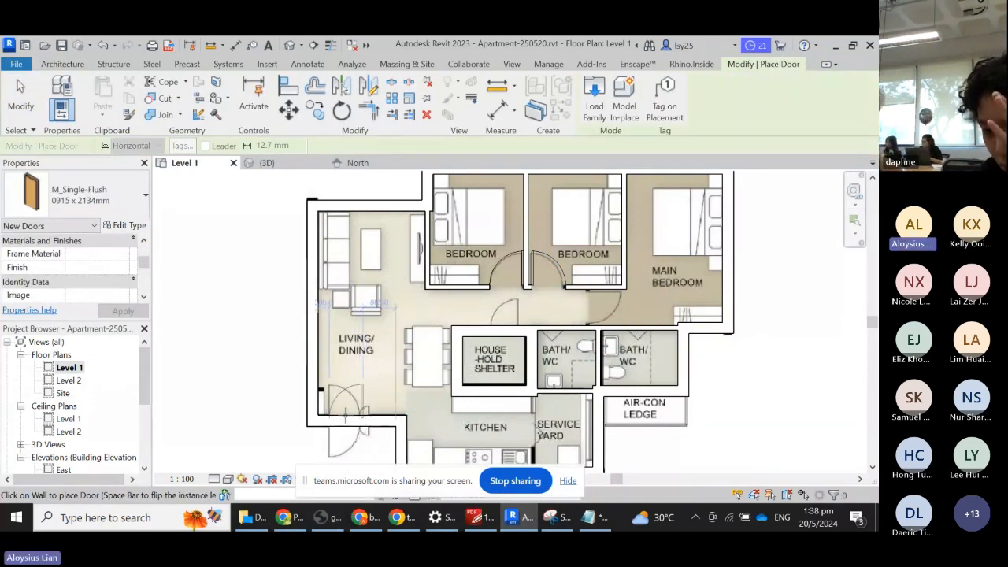
{"action": "left_click", "coordinate": [345, 415]}
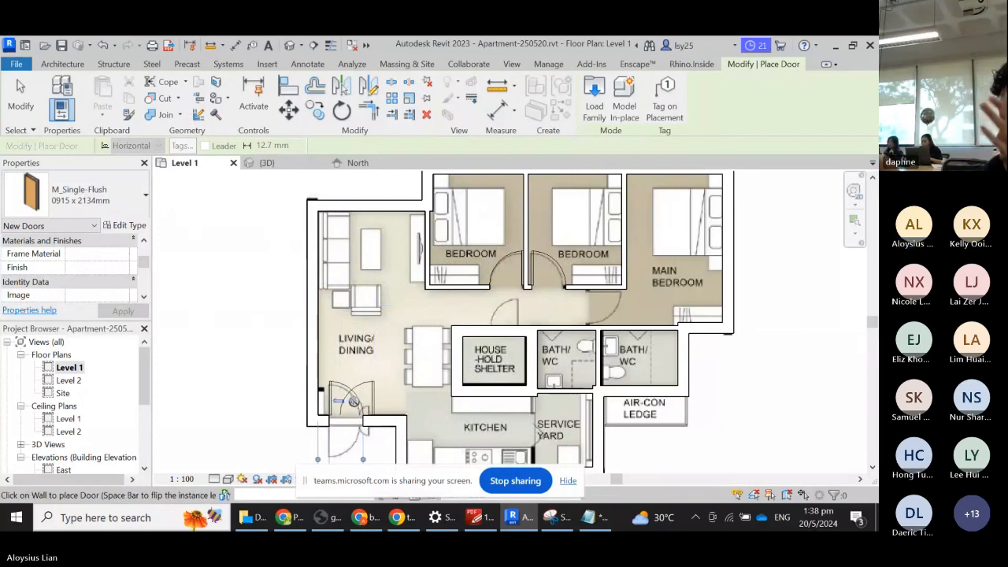
{"action": "key", "text": "Escape"}
{"action": "key", "text": "Escape"}
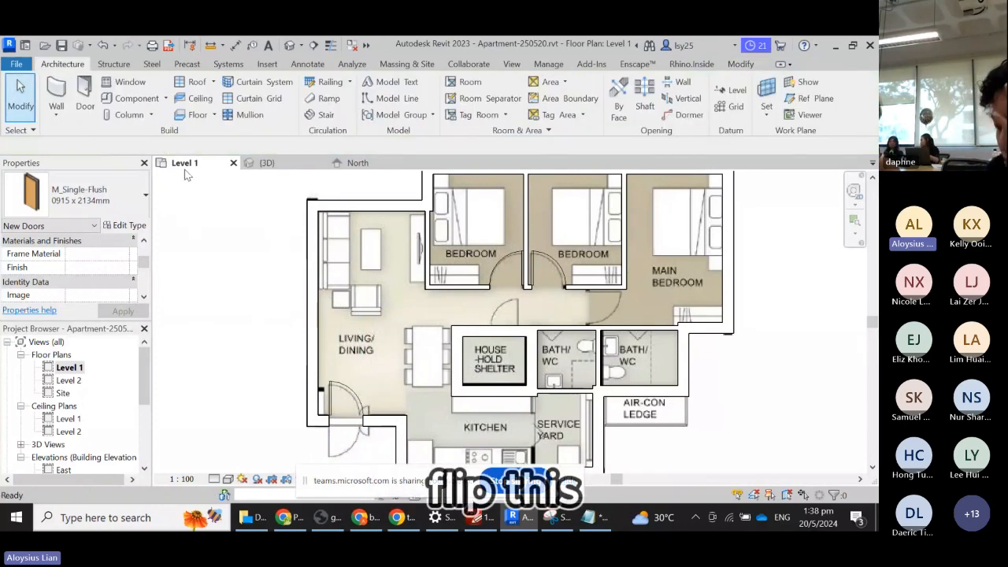
{"action": "scroll", "coordinate": [441, 205], "scroll_direction": "down", "scroll_amount": 1}
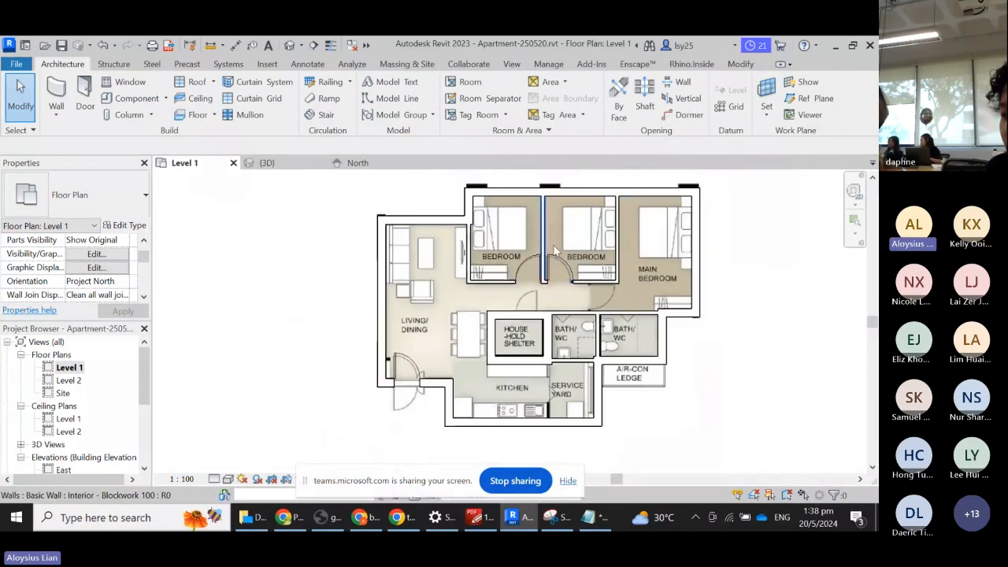
- Start placing a door with the M_Single-Flush 0762 x 2032mm type
{"action": "left_click", "coordinate": [84, 96]}
{"action": "left_click", "coordinate": [111, 191]}
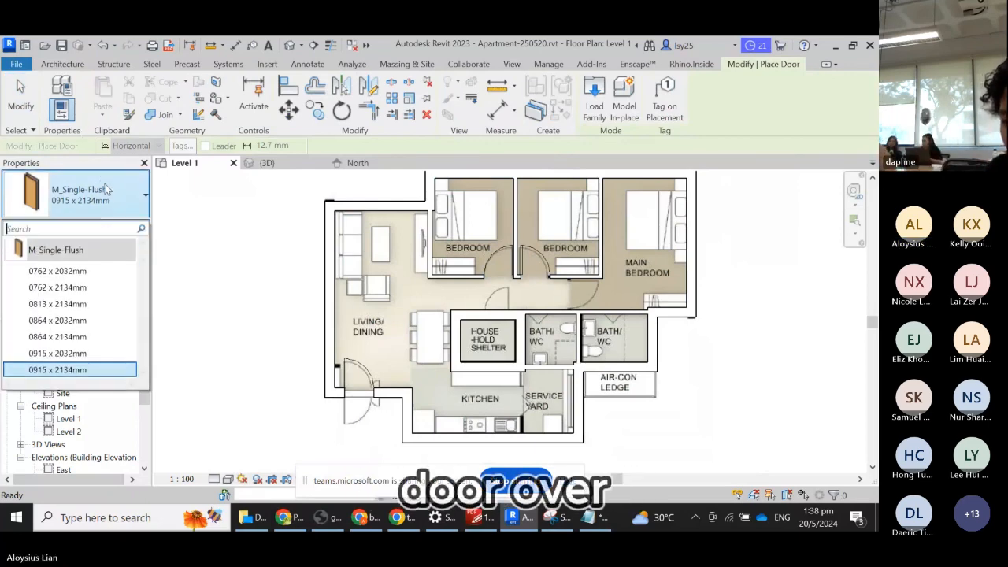
{"action": "left_click", "coordinate": [81, 271]}
{"action": "scroll", "coordinate": [523, 319], "scroll_direction": "up", "scroll_amount": 2}
{"action": "scroll", "coordinate": [503, 315], "scroll_direction": "up", "scroll_amount": 1}
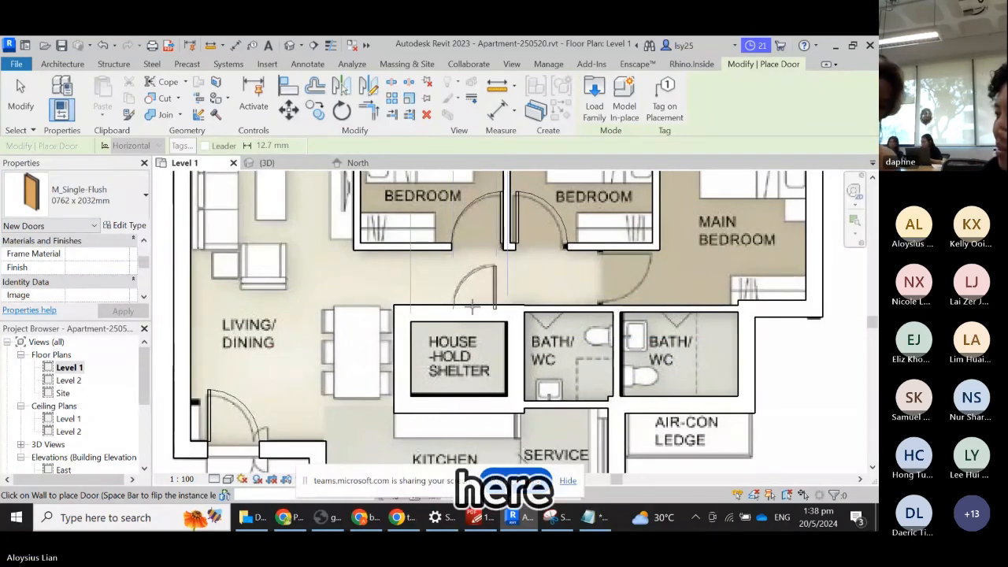
- Place the 0762 x 2032mm doors above the household shelter and the left bath/WC
{"action": "left_click", "coordinate": [472, 307]}
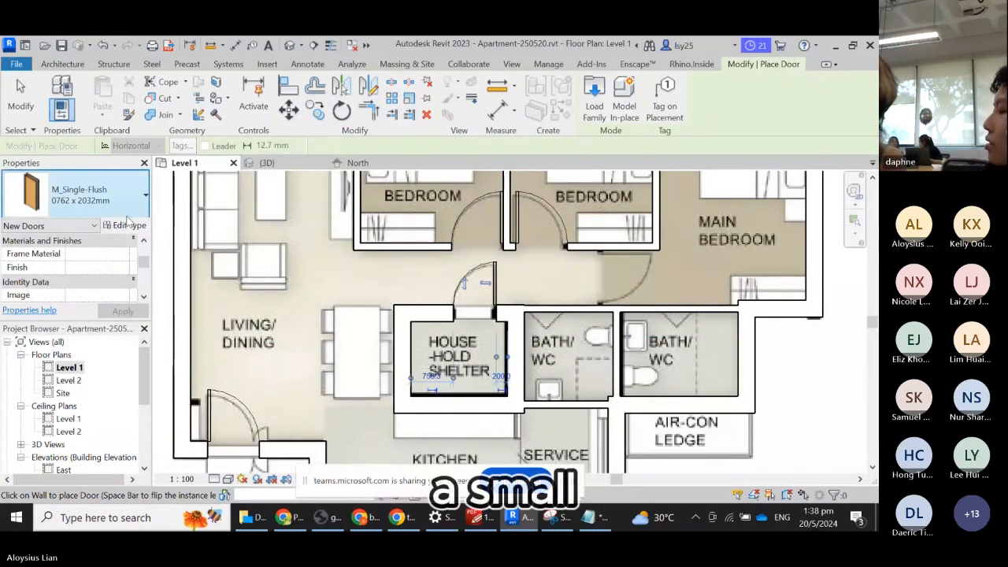
{"action": "scroll", "coordinate": [212, 237], "scroll_direction": "down", "scroll_amount": 1}
{"action": "scroll", "coordinate": [212, 237], "scroll_direction": "down", "scroll_amount": 1}
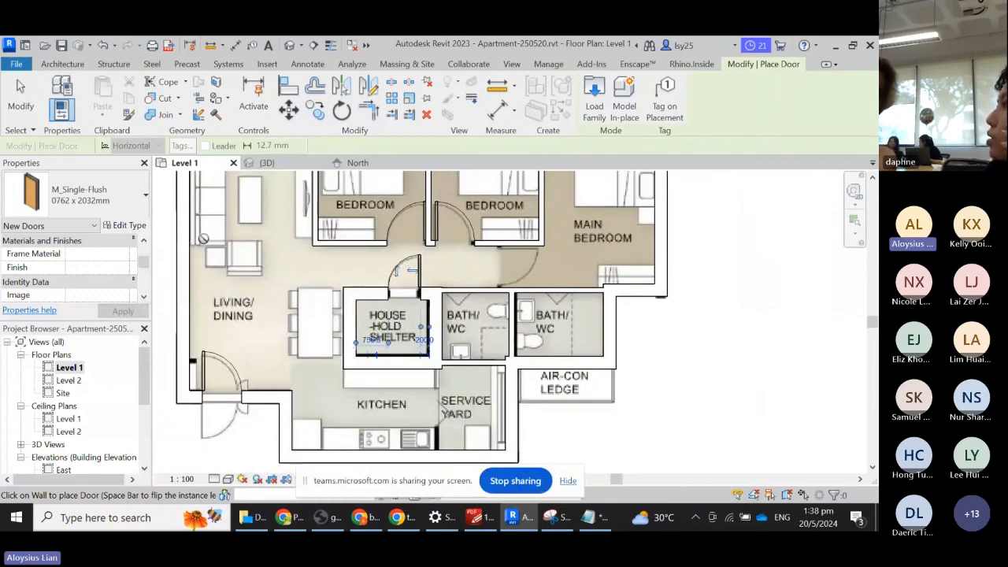
{"action": "scroll", "coordinate": [469, 287], "scroll_direction": "up", "scroll_amount": 2}
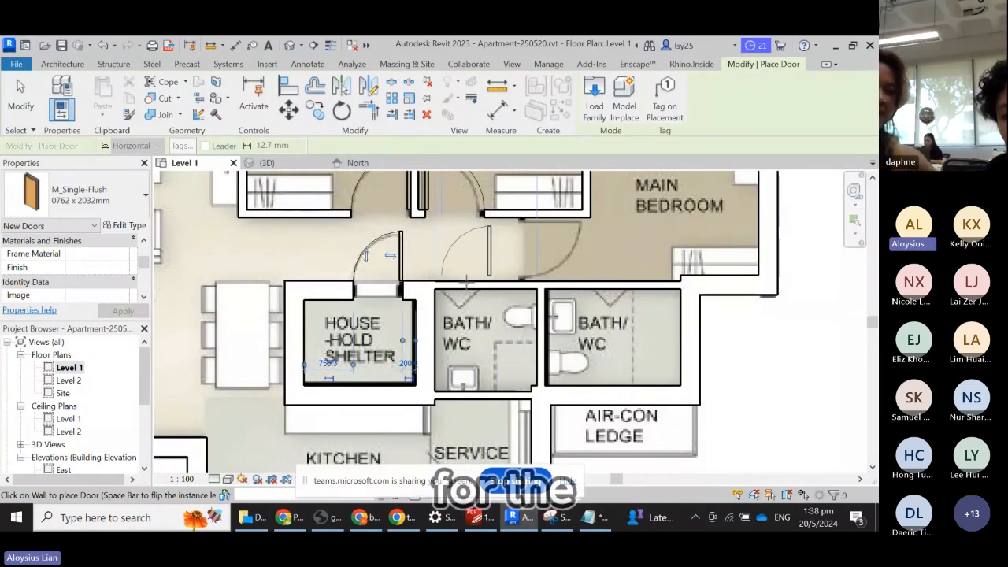
{"action": "left_click", "coordinate": [465, 281]}
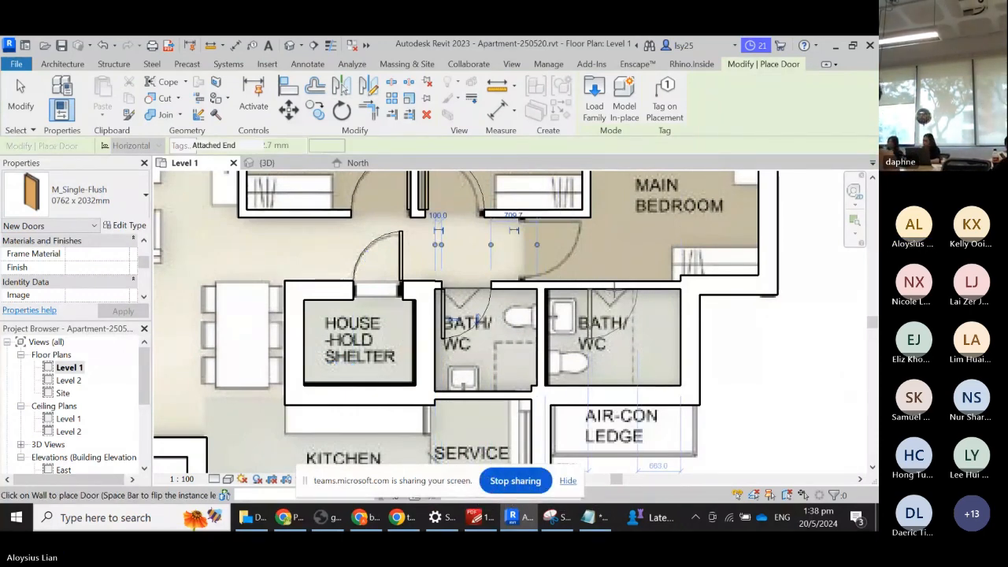
{"action": "scroll", "coordinate": [622, 285], "scroll_direction": "down", "scroll_amount": 3}
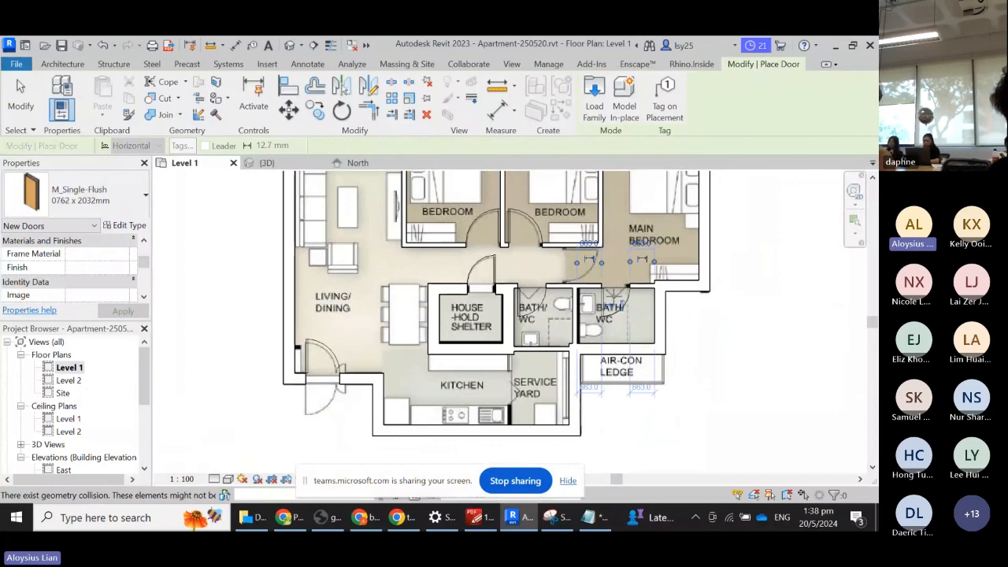
{"action": "scroll", "coordinate": [331, 397], "scroll_direction": "down", "scroll_amount": 2}
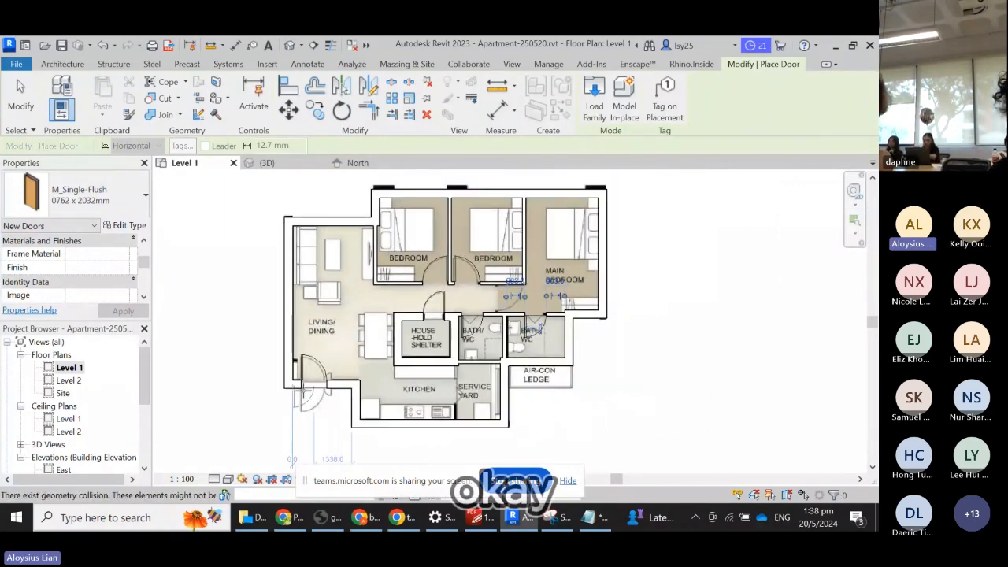
{"action": "left_click", "coordinate": [29, 95]}
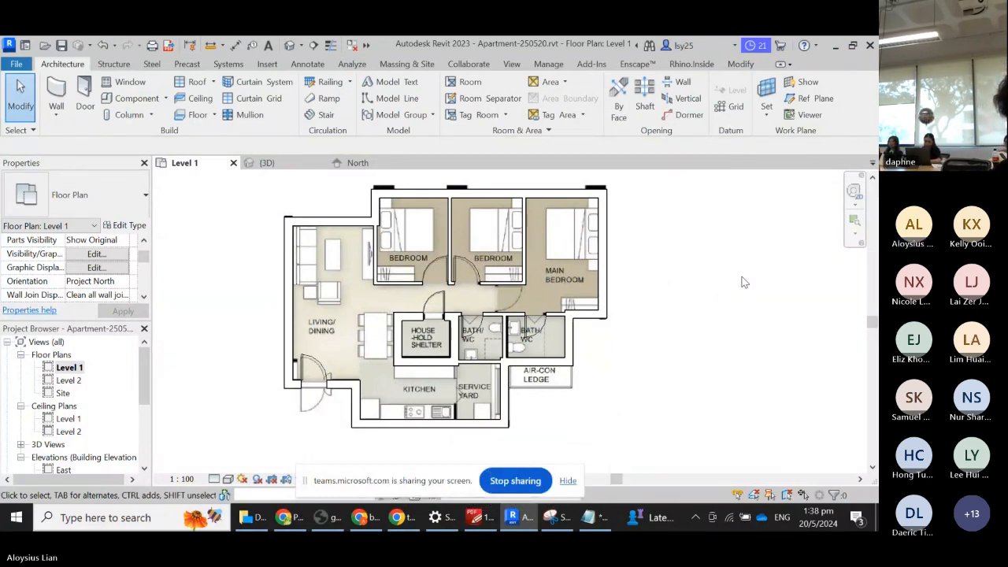
- Draw a short Blockwork 100 wall (WA) between the upper and lower wall lines beside the main bedroom
{"action": "key", "text": "w"}
{"action": "key", "text": "a"}
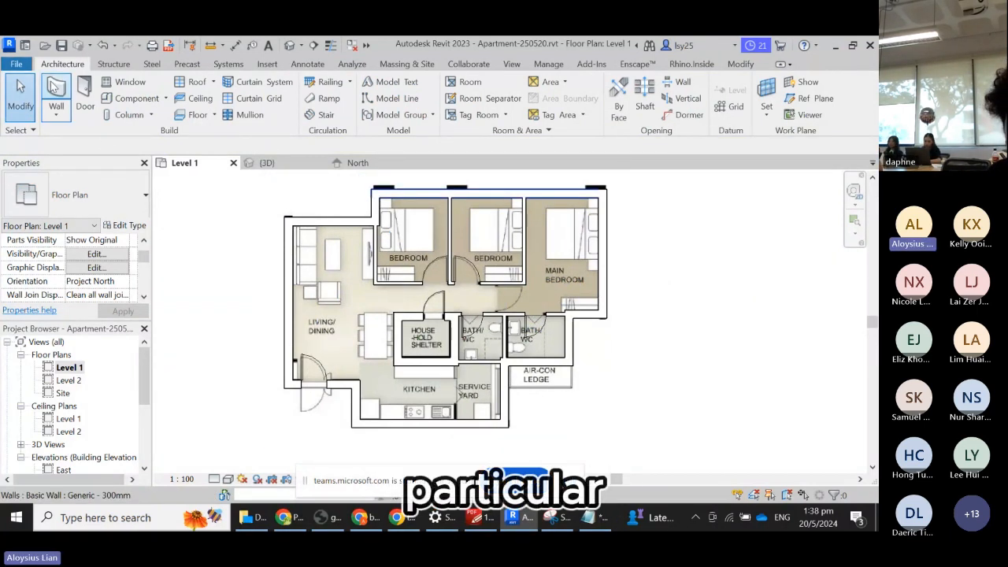
{"action": "scroll", "coordinate": [465, 267], "scroll_direction": "up", "scroll_amount": 5}
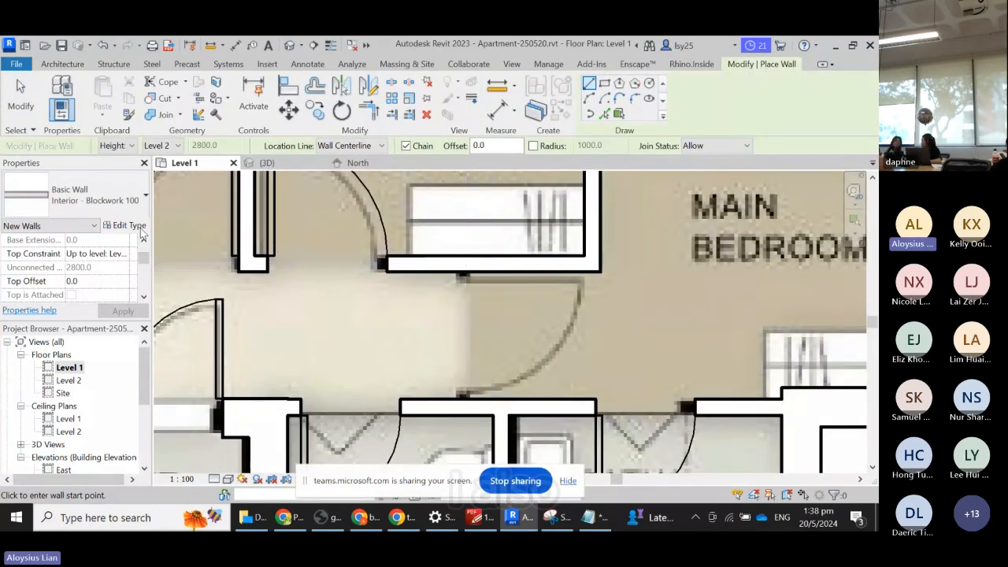
{"action": "left_click", "coordinate": [463, 264]}
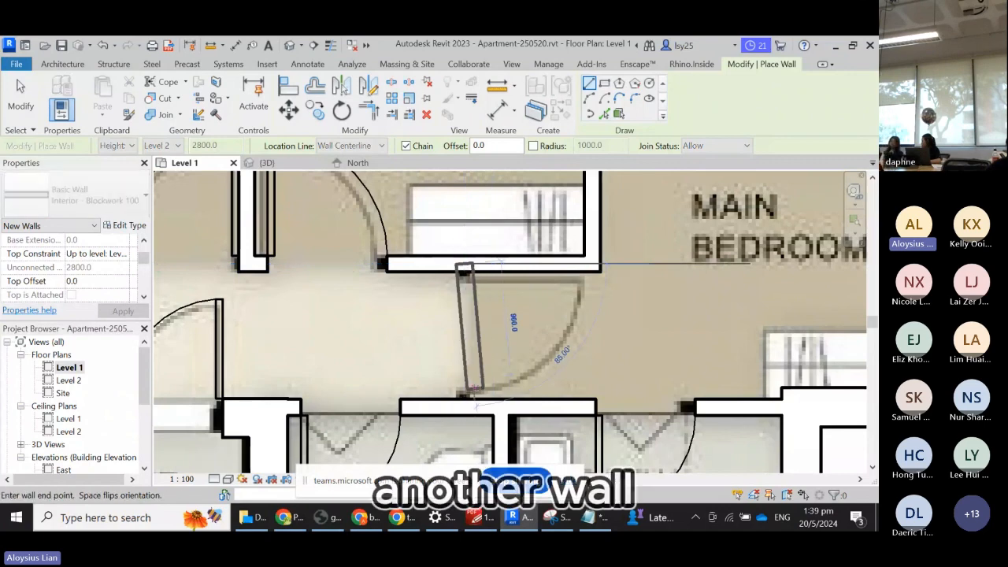
{"action": "left_click", "coordinate": [463, 405]}
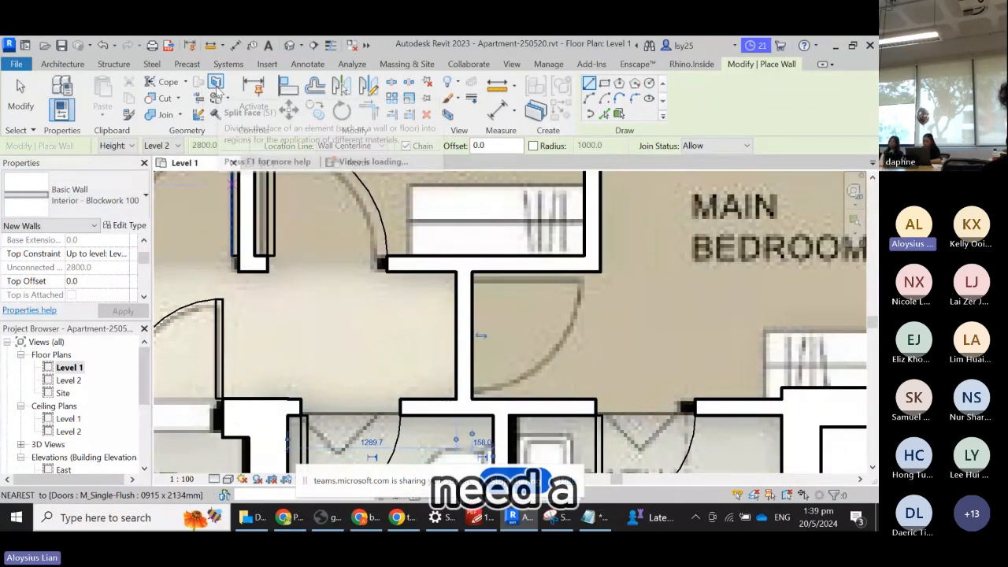
{"action": "left_click", "coordinate": [62, 64]}
- Place an M_Single-Flush 0915 x 2134mm door in the new wall
{"action": "left_click", "coordinate": [84, 99]}
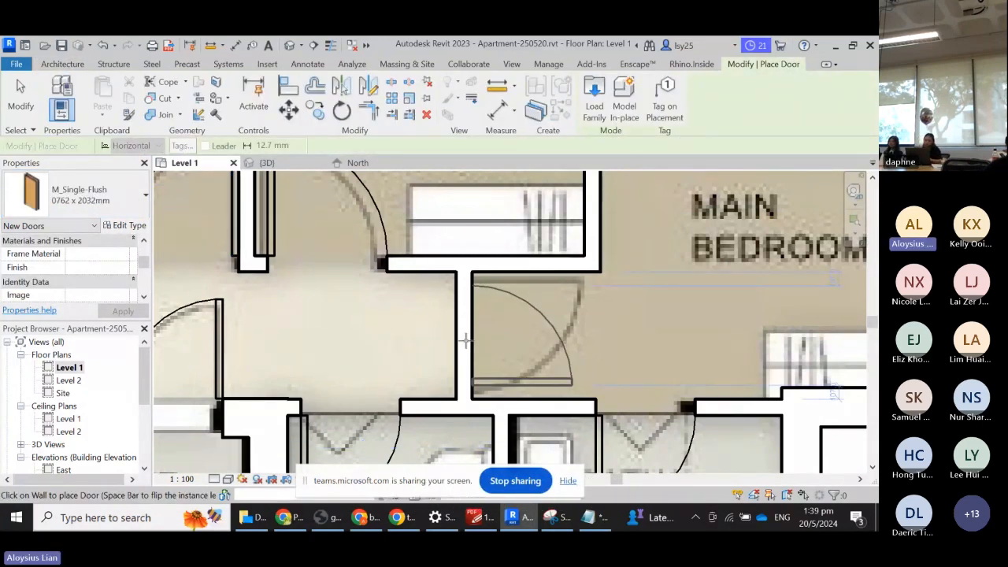
{"action": "left_click", "coordinate": [113, 201]}
{"action": "left_click", "coordinate": [87, 366]}
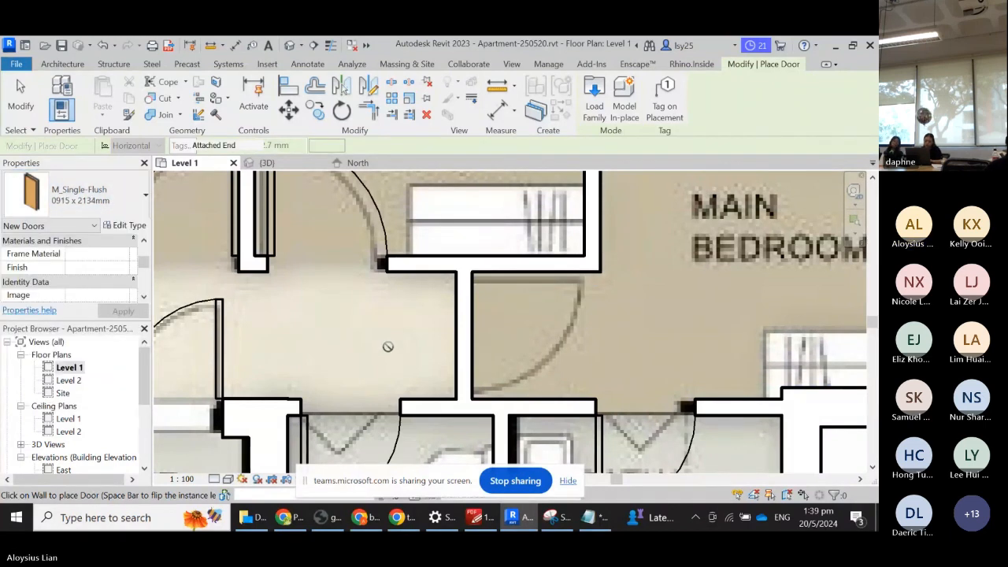
{"action": "left_click", "coordinate": [466, 338]}
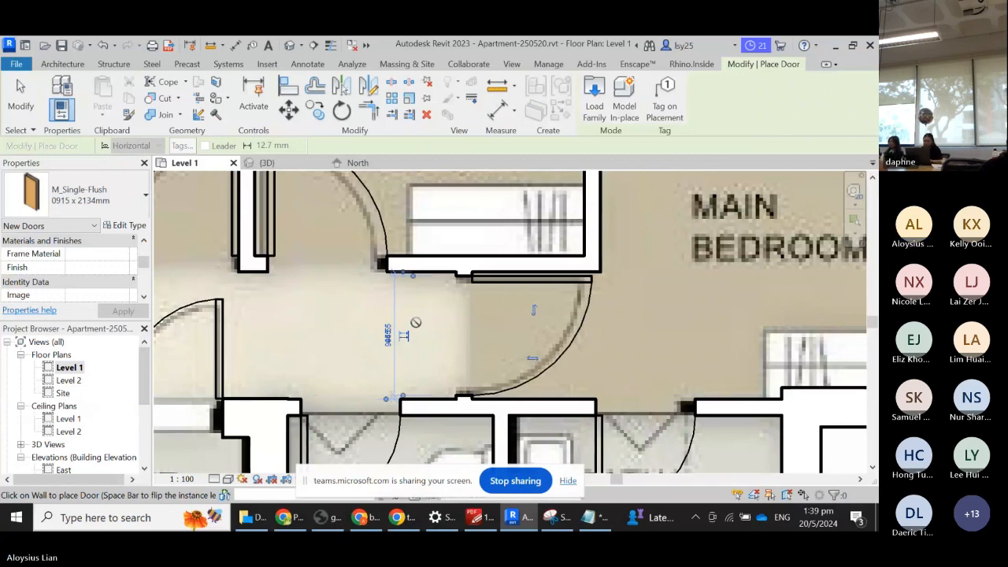
{"action": "key", "text": "Escape"}
{"action": "key", "text": "Escape"}
{"action": "scroll", "coordinate": [575, 262], "scroll_direction": "down", "scroll_amount": 1}
{"action": "scroll", "coordinate": [575, 261], "scroll_direction": "down", "scroll_amount": 3}
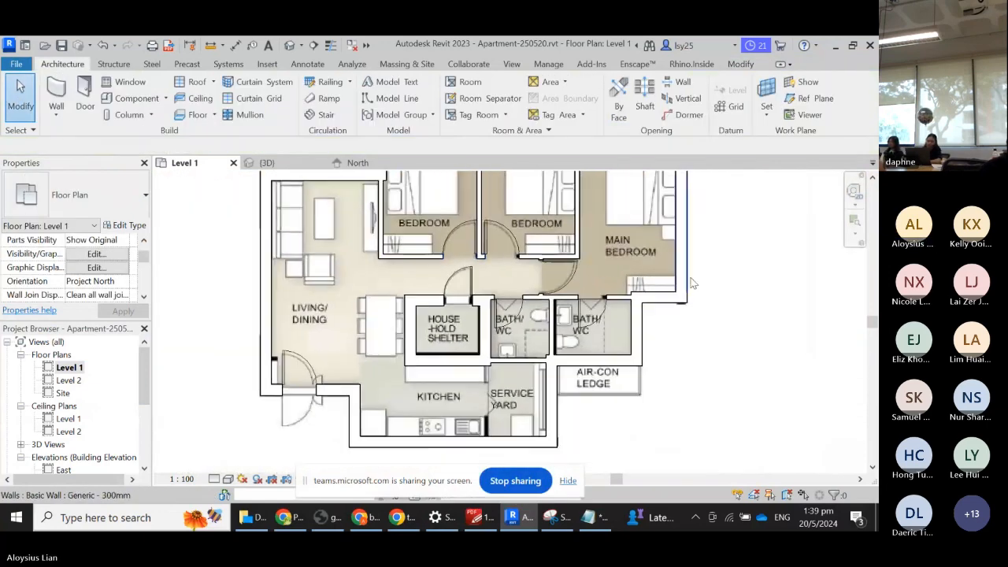
{"action": "scroll", "coordinate": [761, 292], "scroll_direction": "down", "scroll_amount": 2}
{"action": "scroll", "coordinate": [754, 296], "scroll_direction": "up", "scroll_amount": 2}
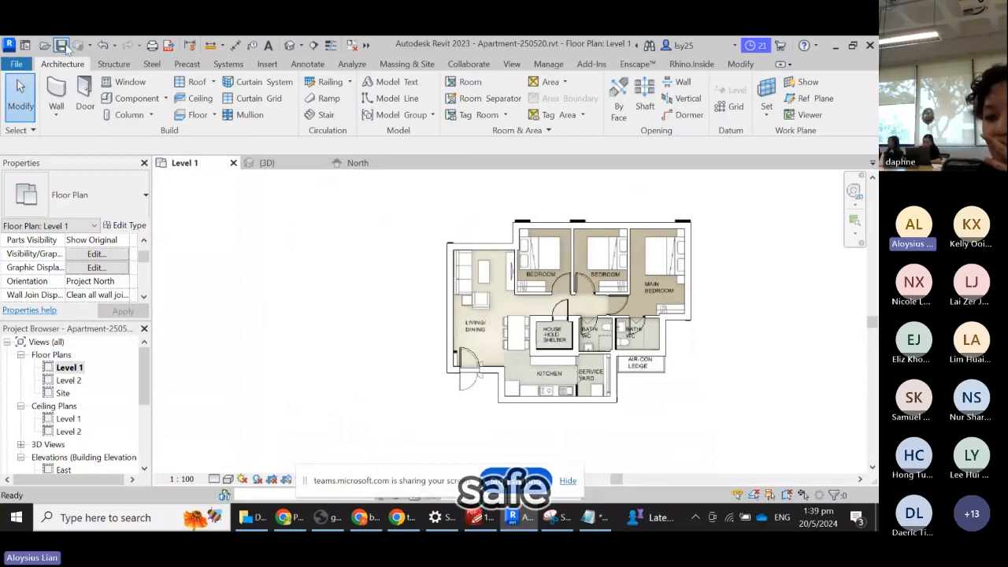
{"action": "scroll", "coordinate": [737, 264], "scroll_direction": "up", "scroll_amount": 1}
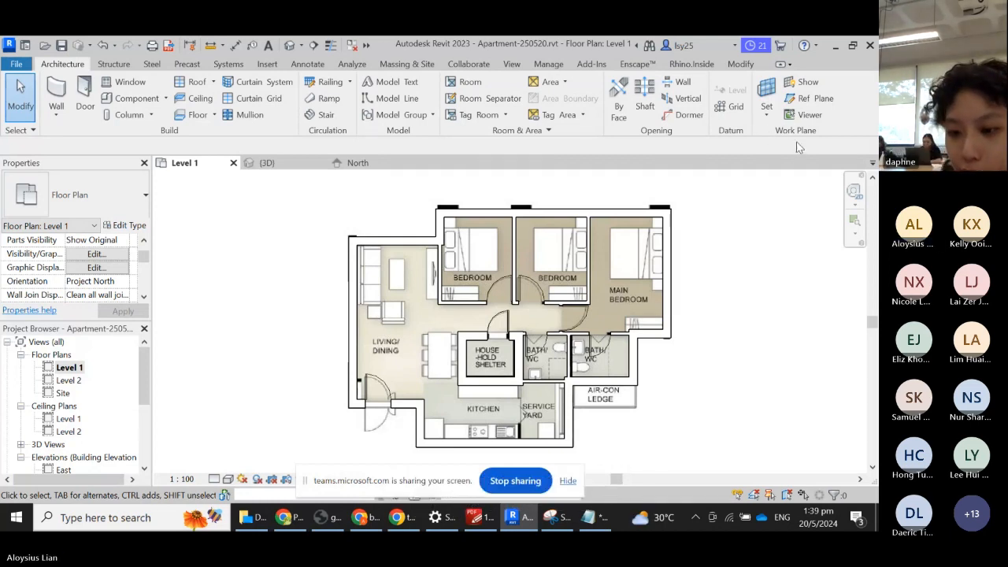
{"action": "left_click", "coordinate": [267, 162]}
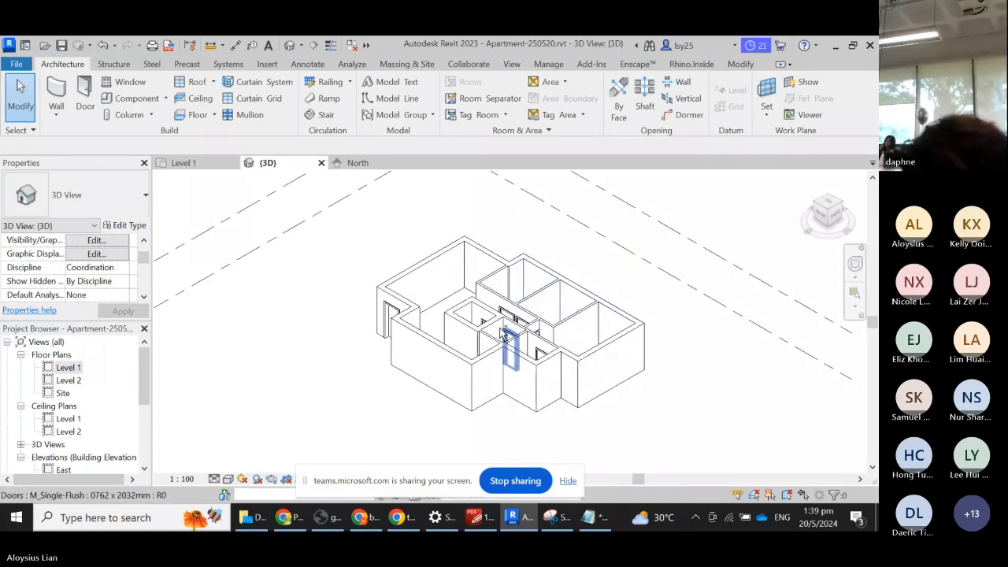
{"action": "middle_click_drag", "start_coordinate": [520, 338], "coordinate": [543, 331], "text": "shift"}
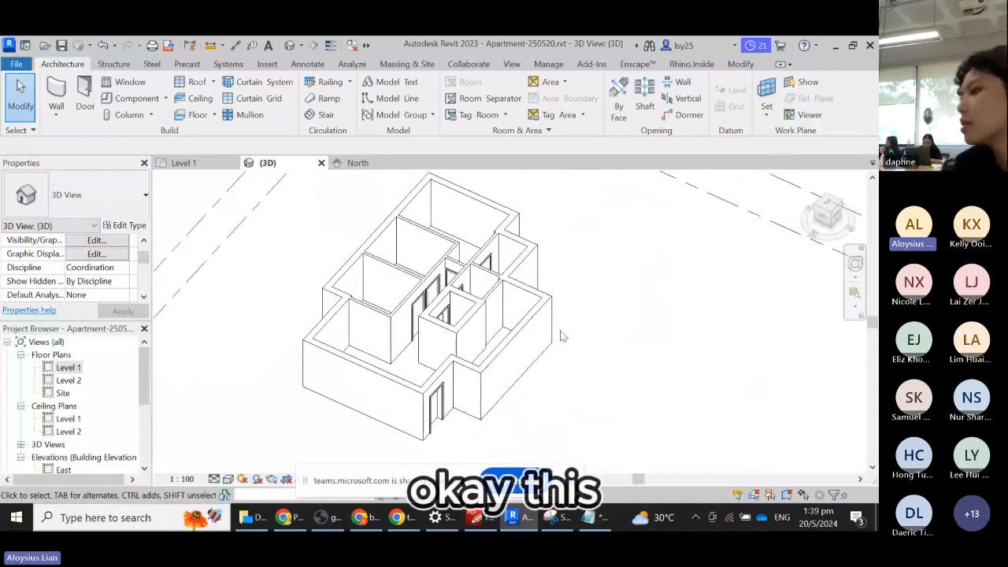
{"action": "left_click", "coordinate": [188, 163]}
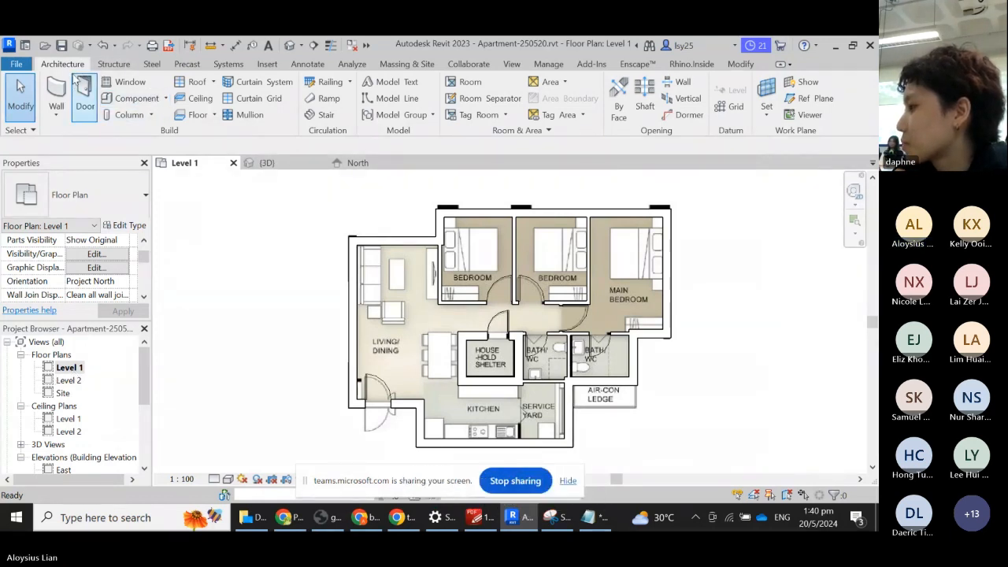
- Begin a Level 1 floor sketch, keeping the Floor Generic 150mm type
{"action": "left_click", "coordinate": [196, 118]}
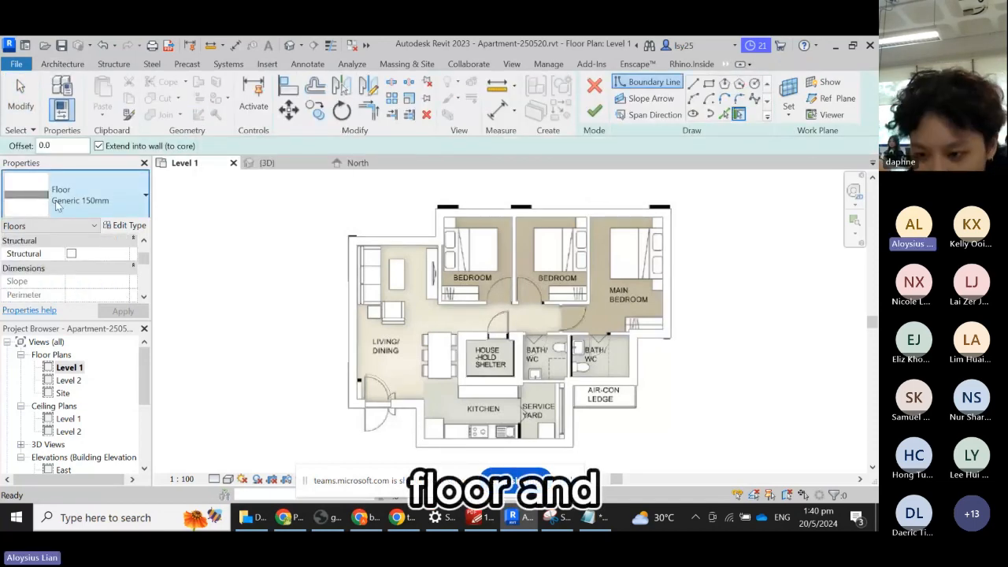
{"action": "left_click", "coordinate": [102, 202]}
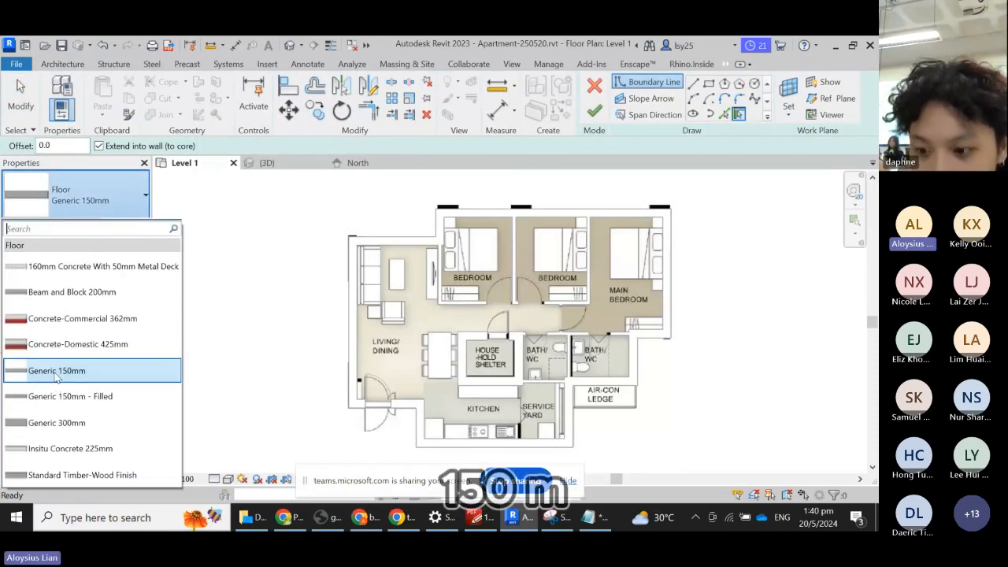
{"action": "left_click", "coordinate": [111, 196]}
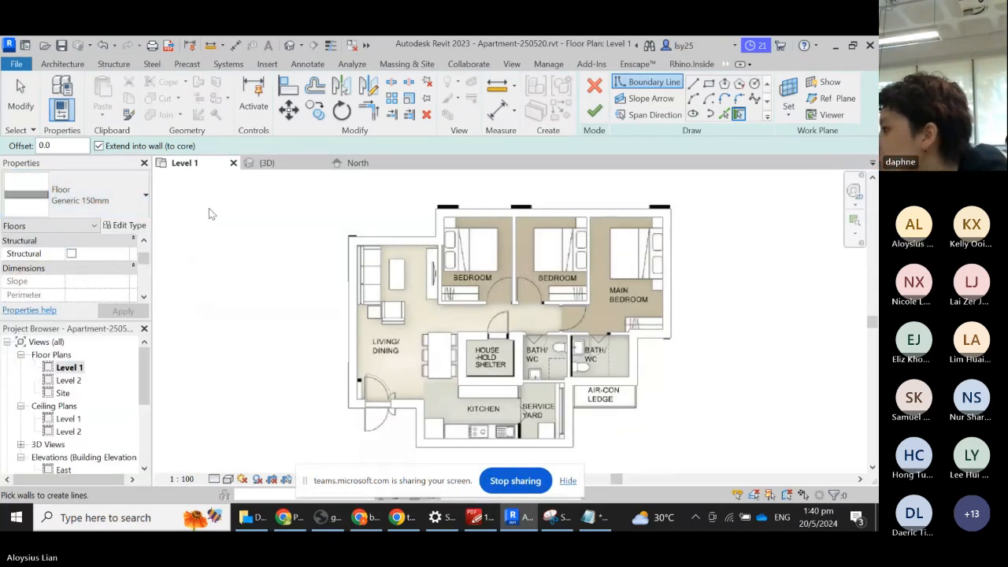
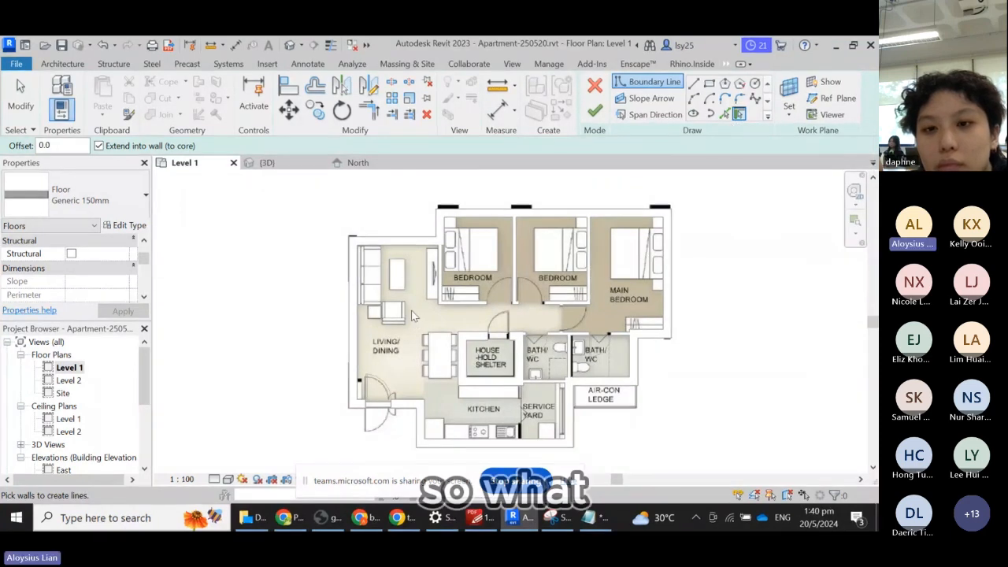
- Pick the living-room, bedroom, kitchen and entrance walls as the floor boundary, then finish the slab
{"action": "left_click", "coordinate": [354, 307]}
{"action": "left_click", "coordinate": [397, 238]}
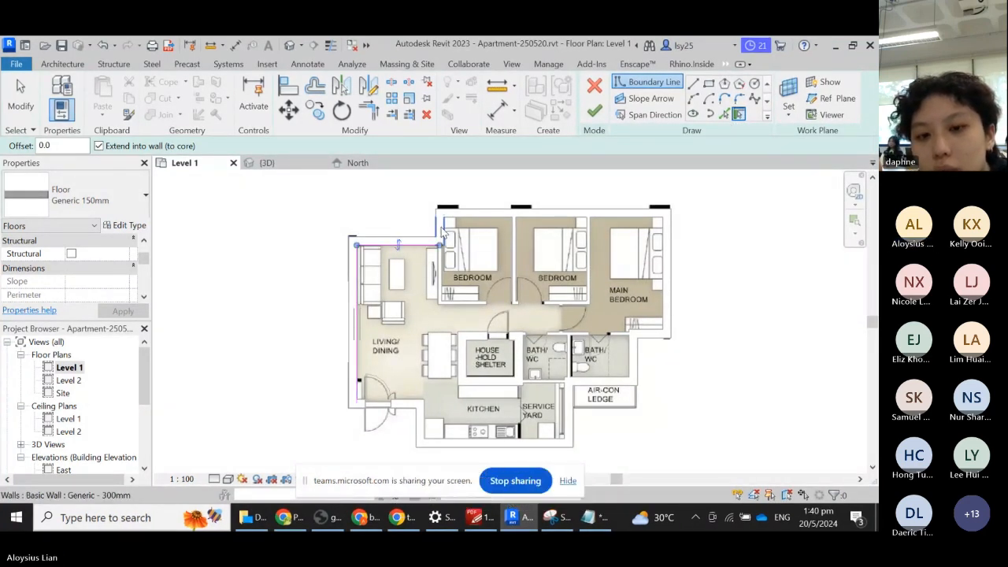
{"action": "left_click", "coordinate": [442, 230]}
{"action": "left_click", "coordinate": [476, 223]}
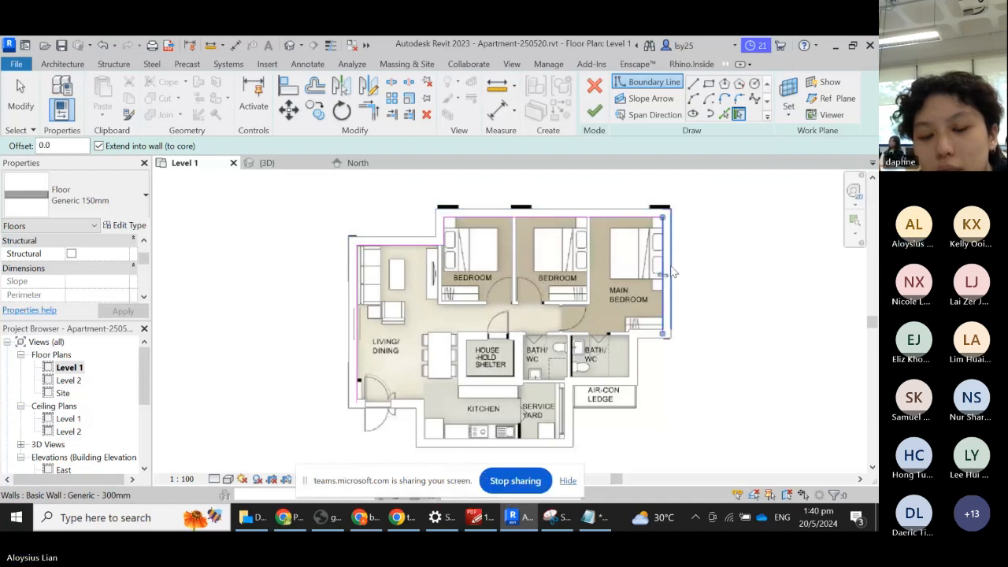
{"action": "left_click", "coordinate": [671, 272]}
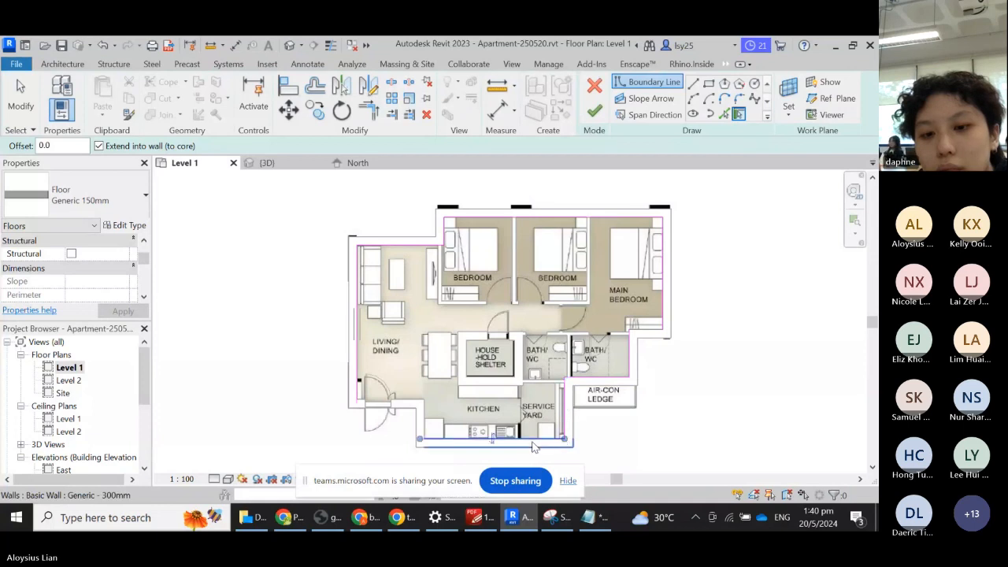
{"action": "left_click", "coordinate": [418, 424]}
{"action": "left_click", "coordinate": [406, 408]}
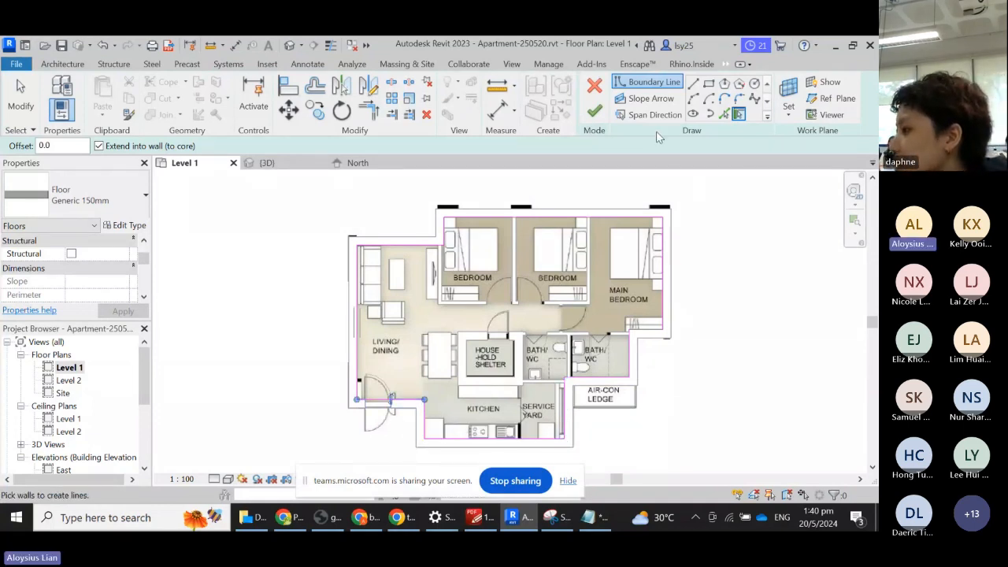
{"action": "left_click", "coordinate": [593, 113]}
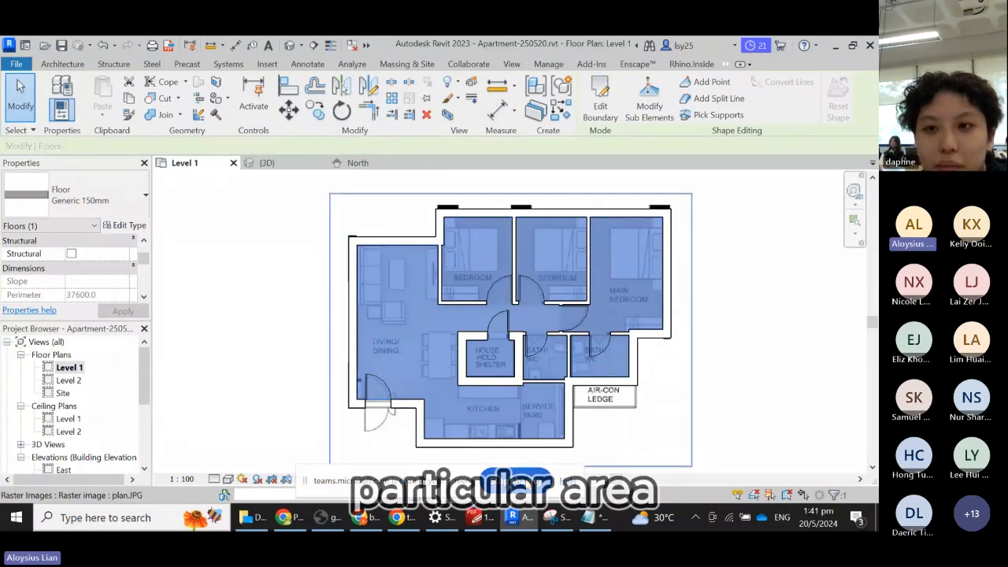
- Show the model in the 3D view with the Hidden Line visual style
{"action": "left_click", "coordinate": [766, 395]}
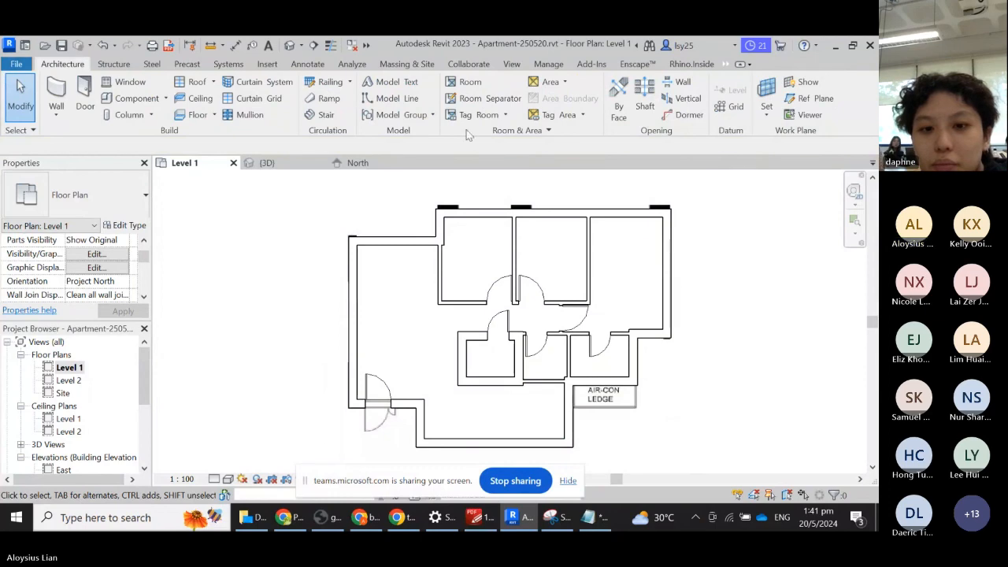
{"action": "left_click", "coordinate": [267, 163]}
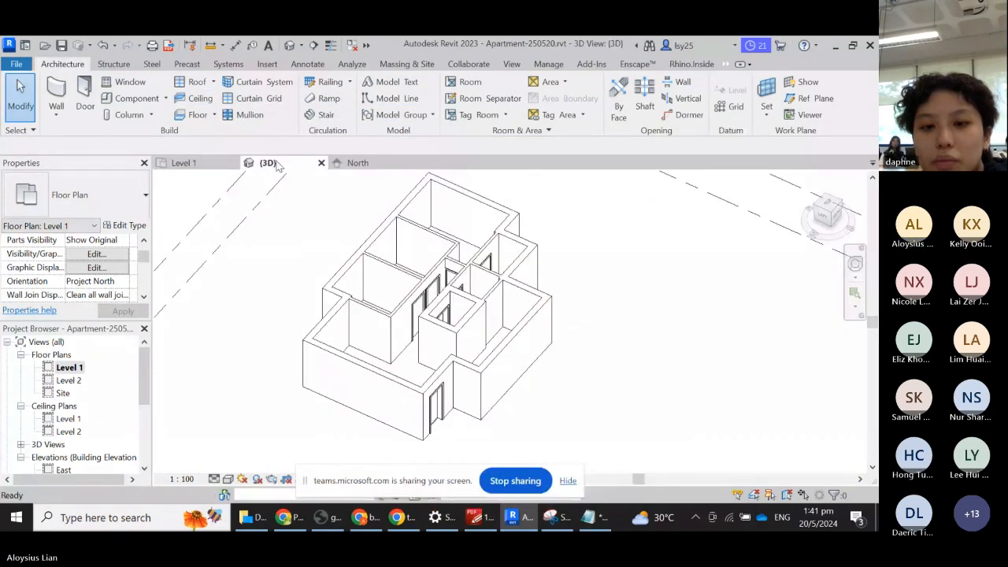
{"action": "middle_click_drag", "start_coordinate": [551, 345], "coordinate": [455, 270], "text": "shift"}
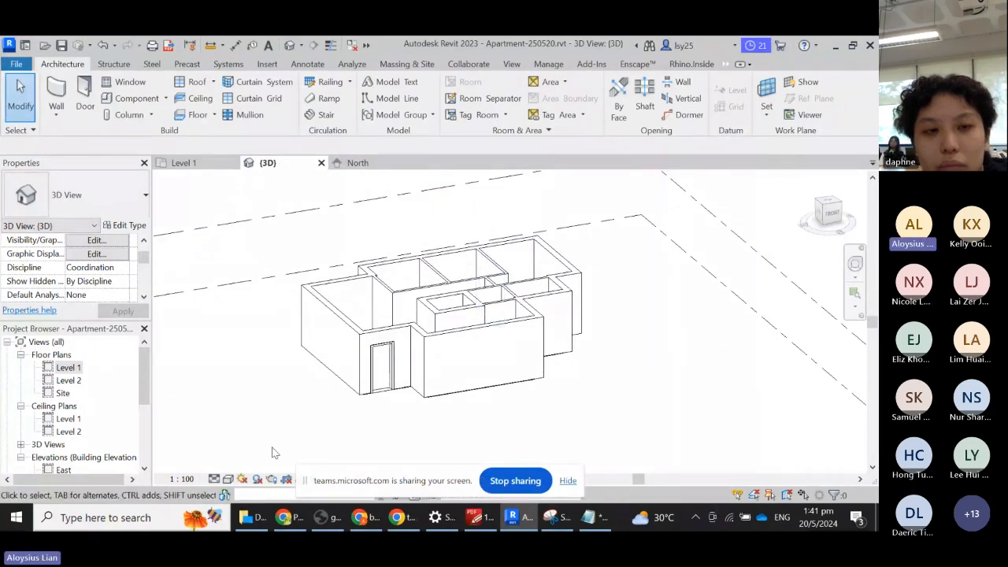
{"action": "left_click", "coordinate": [227, 479]}
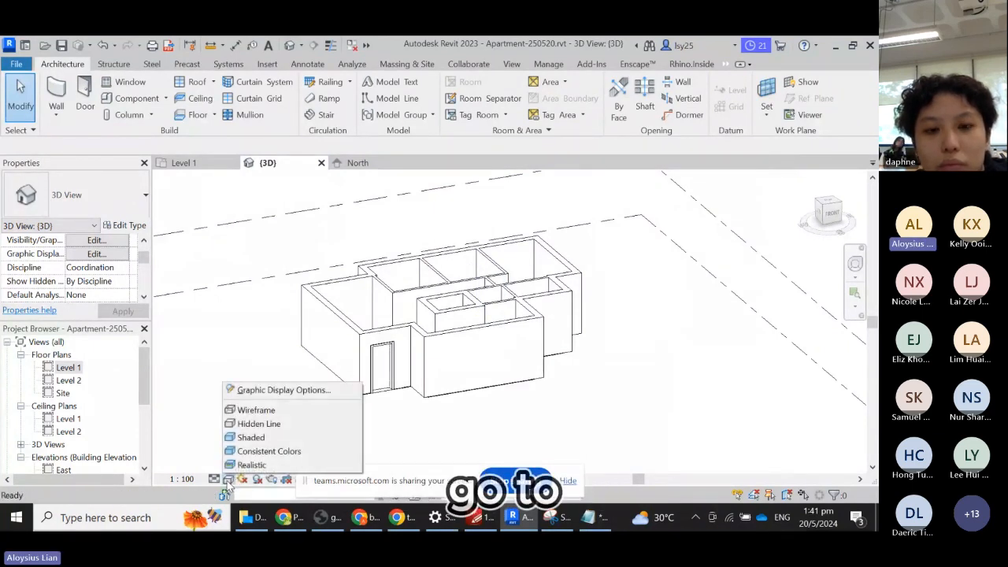
{"action": "left_click", "coordinate": [282, 426]}
- Orbit back to an isometric angle, then return to the zoomed-in Level 1 plan
{"action": "middle_click_drag", "start_coordinate": [476, 350], "coordinate": [512, 379], "text": "shift"}
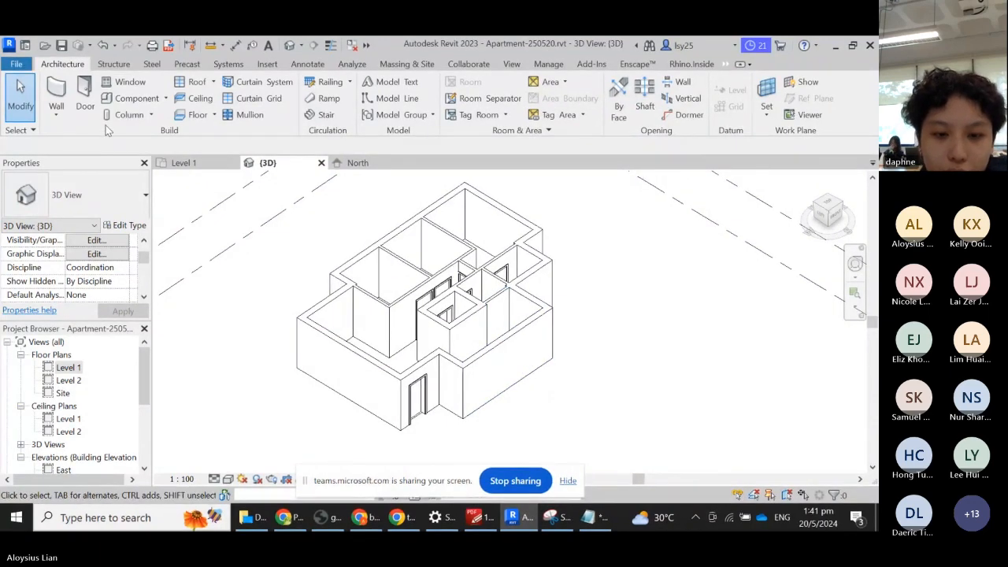
{"action": "left_click", "coordinate": [192, 163]}
{"action": "scroll", "coordinate": [650, 422], "scroll_direction": "up", "scroll_amount": 3}
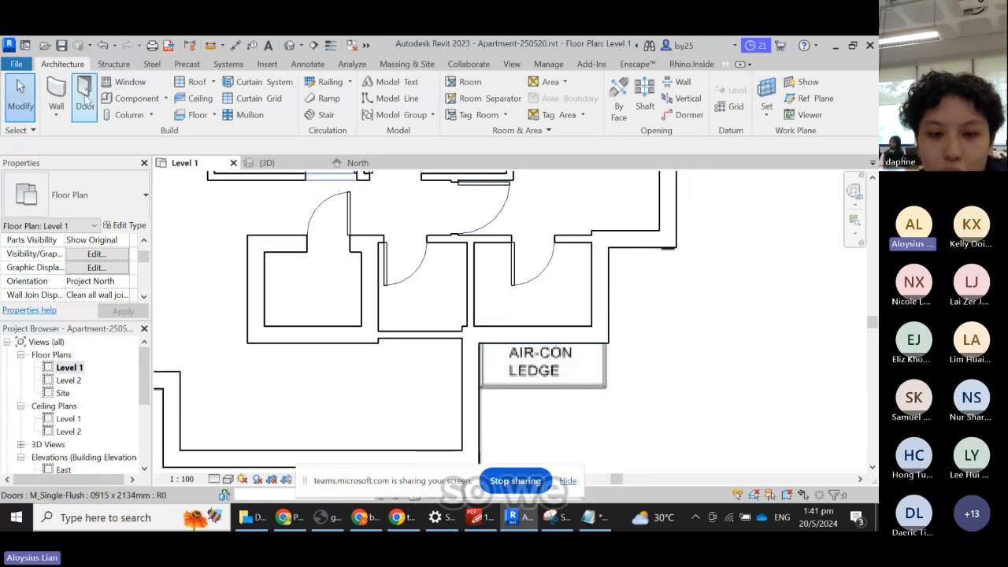
- Sketch a rectangular Generic 150mm floor boundary around the air-con ledge and finish the slab
{"action": "left_click", "coordinate": [195, 117]}
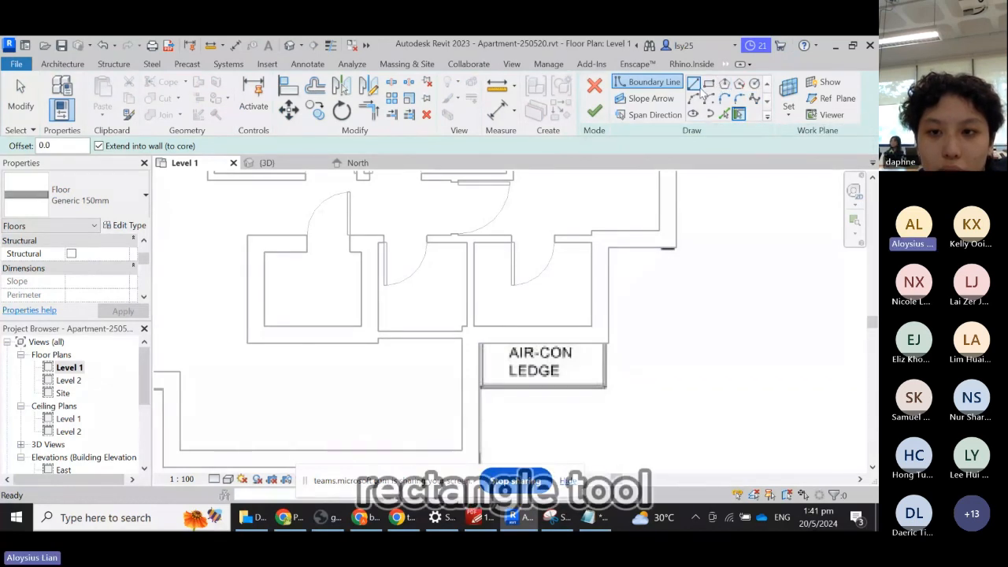
{"action": "left_click", "coordinate": [693, 87]}
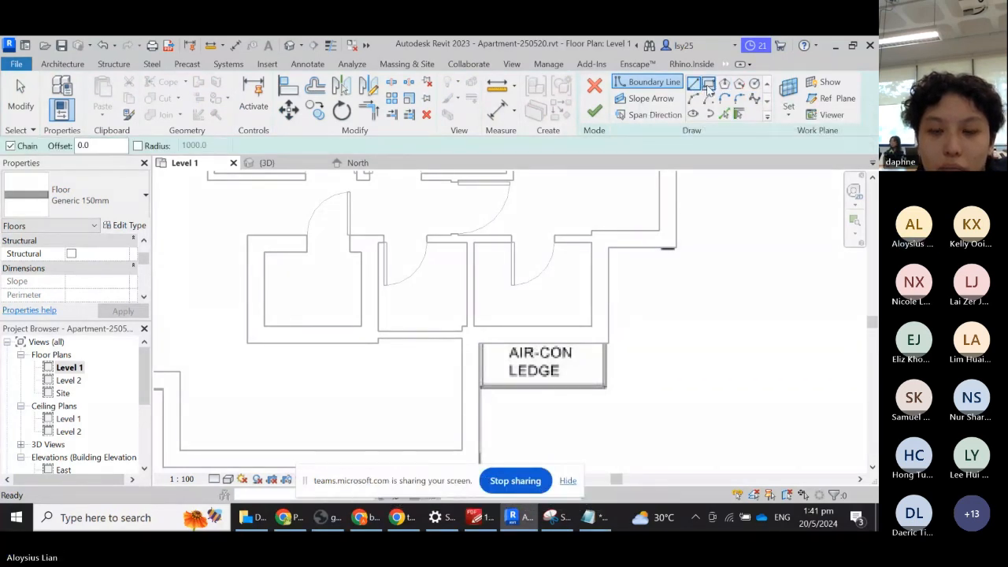
{"action": "left_click", "coordinate": [708, 84]}
{"action": "left_click", "coordinate": [608, 343]}
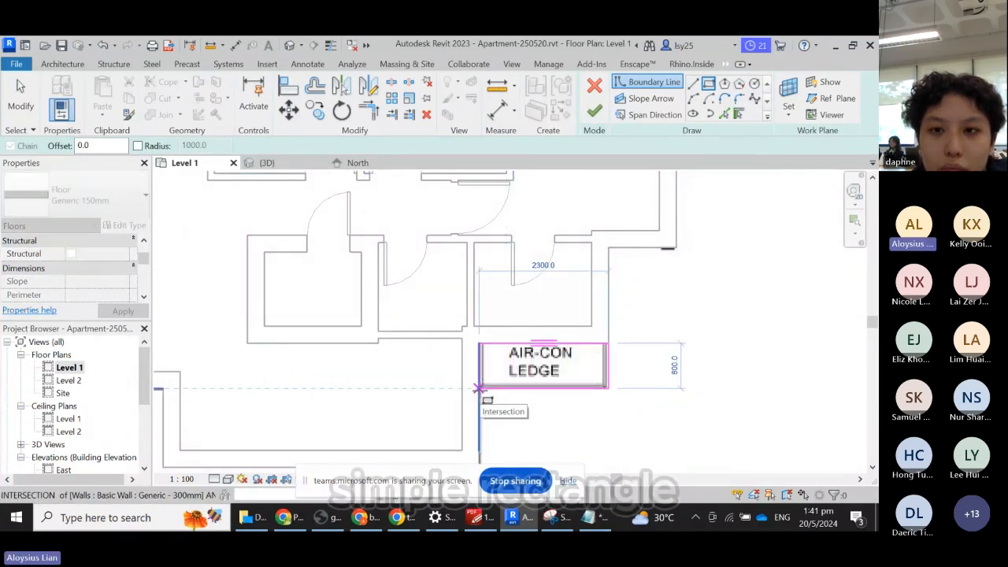
{"action": "left_click", "coordinate": [479, 388]}
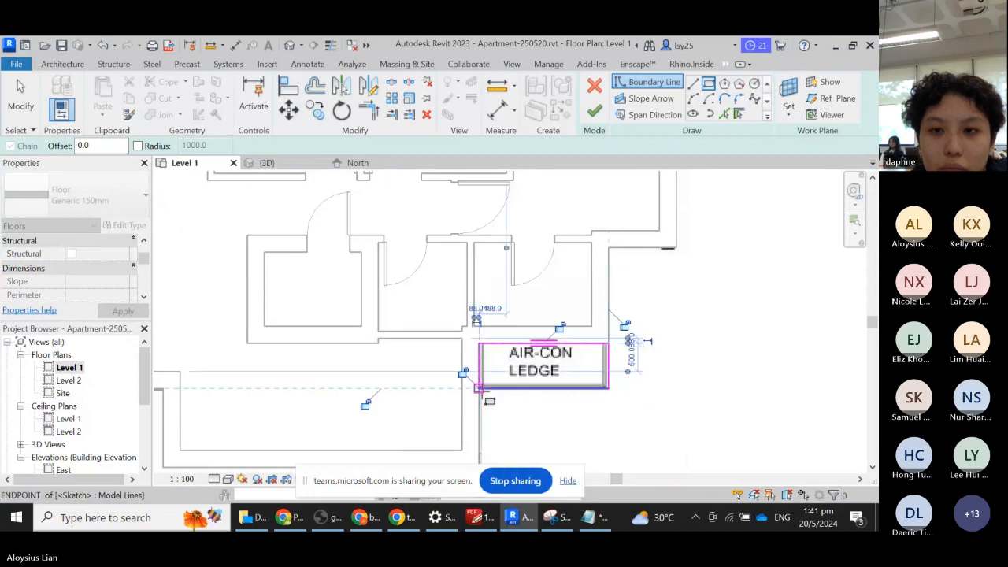
{"action": "left_click", "coordinate": [594, 114]}
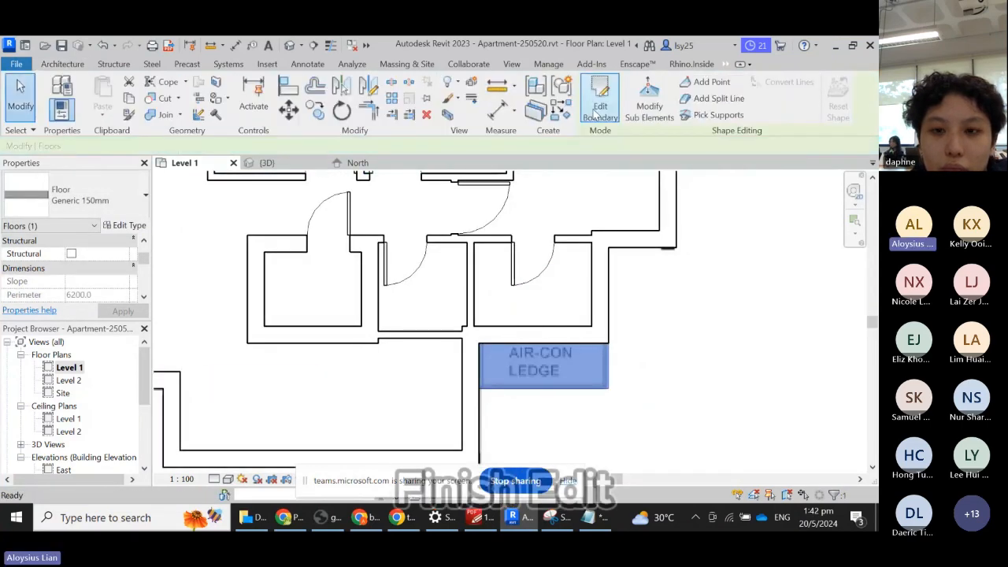
{"action": "left_click", "coordinate": [268, 163]}
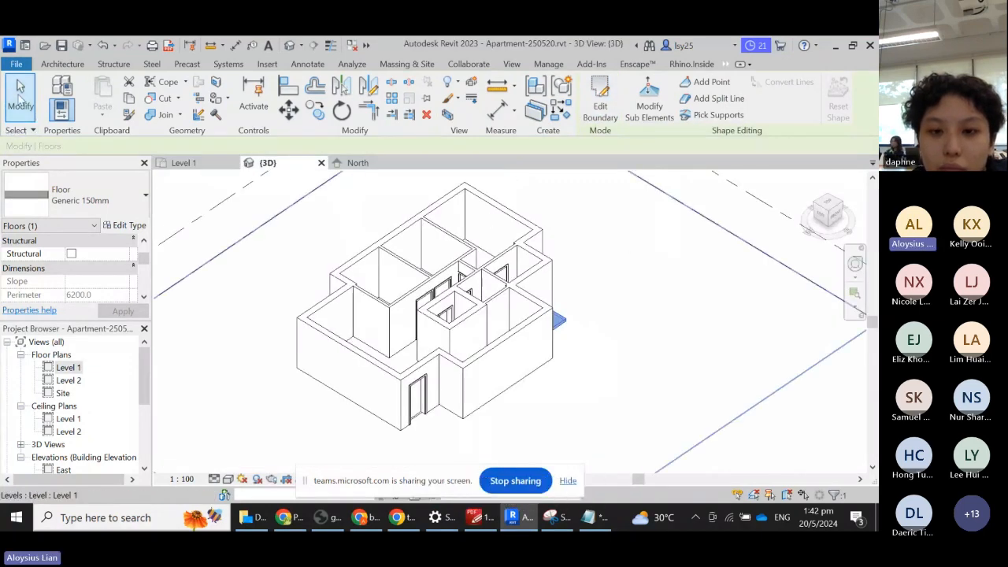
{"action": "middle_click_drag", "start_coordinate": [650, 289], "coordinate": [467, 266], "text": "shift"}
{"action": "scroll", "coordinate": [474, 393], "scroll_direction": "up", "scroll_amount": 2}
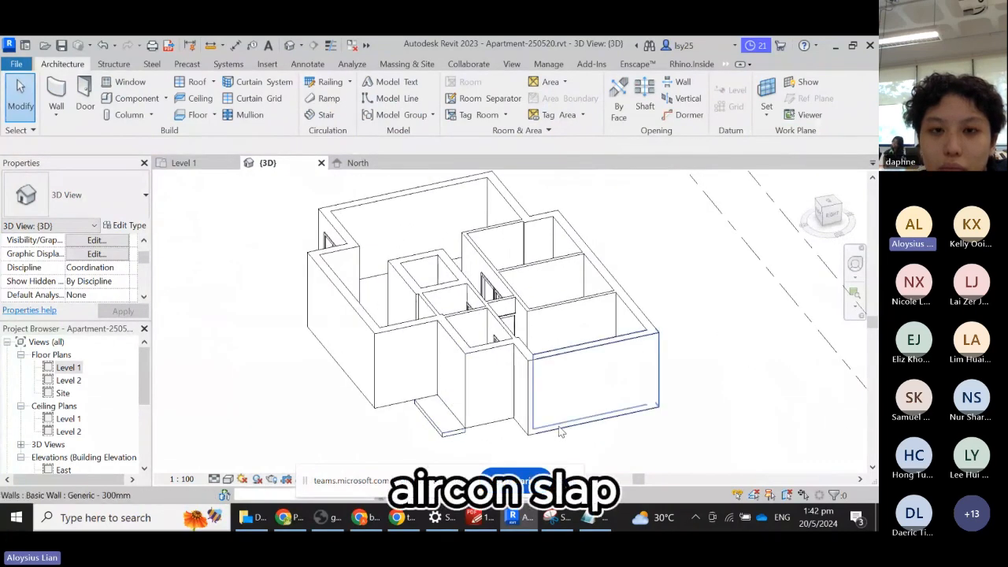
{"action": "middle_click_drag", "start_coordinate": [563, 424], "coordinate": [511, 295], "text": "shift"}
{"action": "scroll", "coordinate": [473, 323], "scroll_direction": "up", "scroll_amount": 4}
{"action": "middle_click_drag", "start_coordinate": [414, 351], "coordinate": [614, 264], "text": "shift"}
{"action": "scroll", "coordinate": [596, 236], "scroll_direction": "up", "scroll_amount": 4}
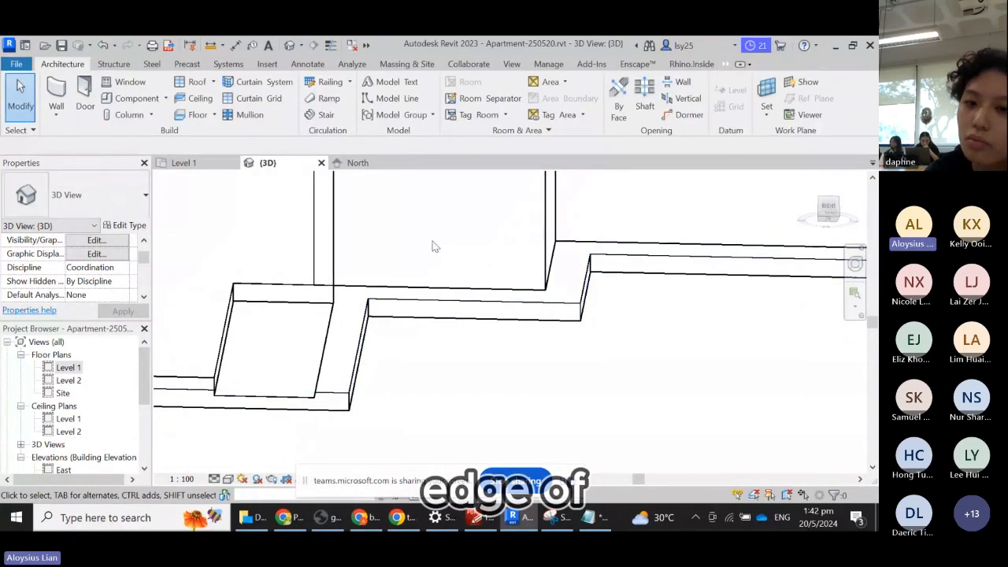
{"action": "left_click", "coordinate": [201, 163]}
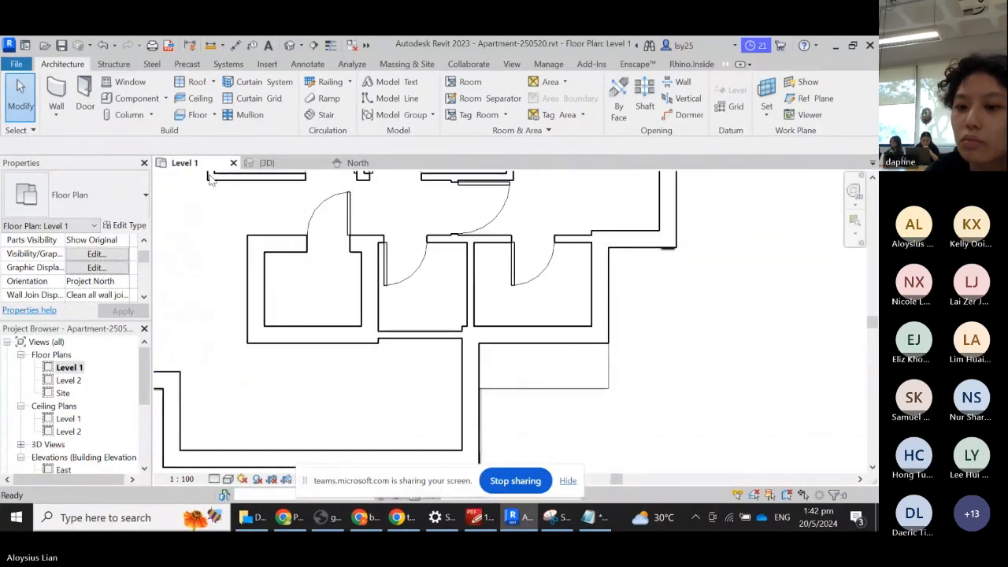
- Zoom out on Level 1 and select the plan.JPG raster image beneath the walls
{"action": "scroll", "coordinate": [685, 340], "scroll_direction": "down", "scroll_amount": 3}
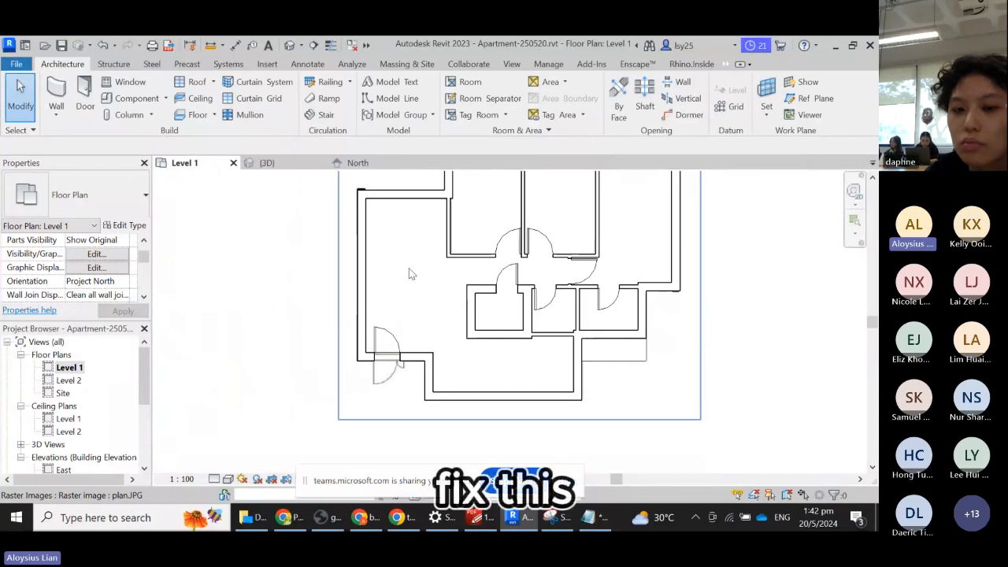
{"action": "left_click", "coordinate": [367, 245]}
{"action": "left_click", "coordinate": [675, 292]}
{"action": "scroll", "coordinate": [432, 301], "scroll_direction": "down", "scroll_amount": 1}
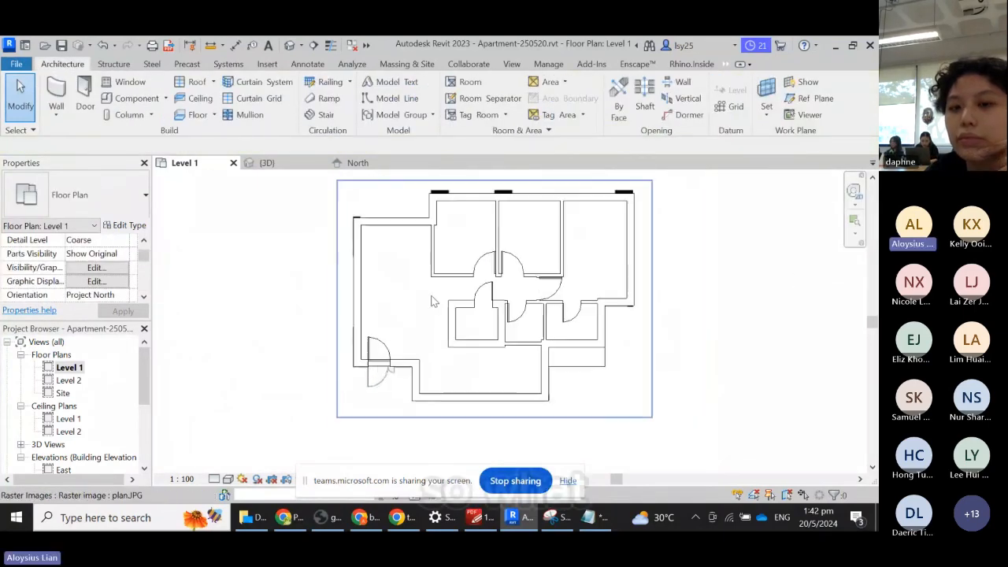
{"action": "scroll", "coordinate": [425, 260], "scroll_direction": "up", "scroll_amount": 1}
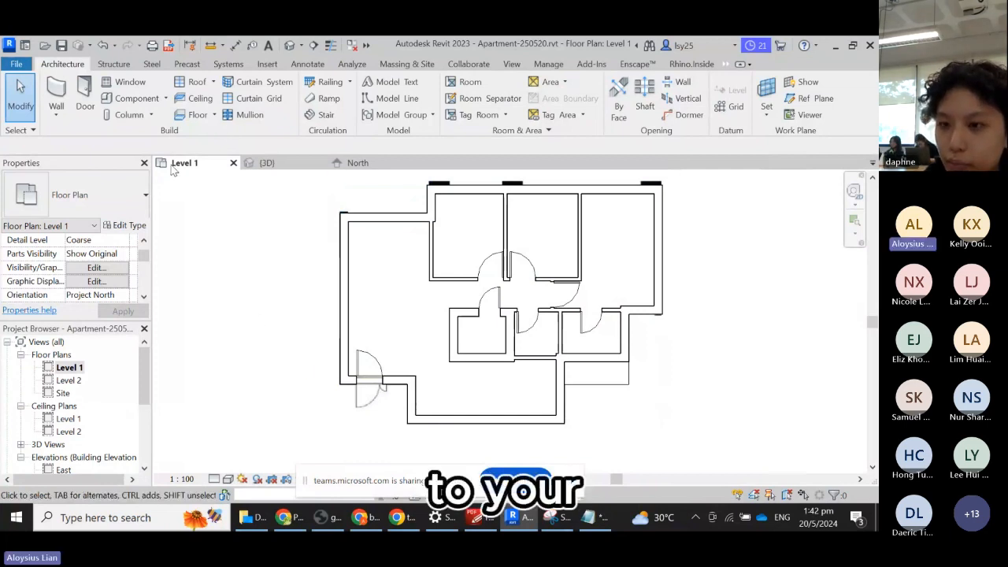
{"action": "left_click", "coordinate": [413, 294]}
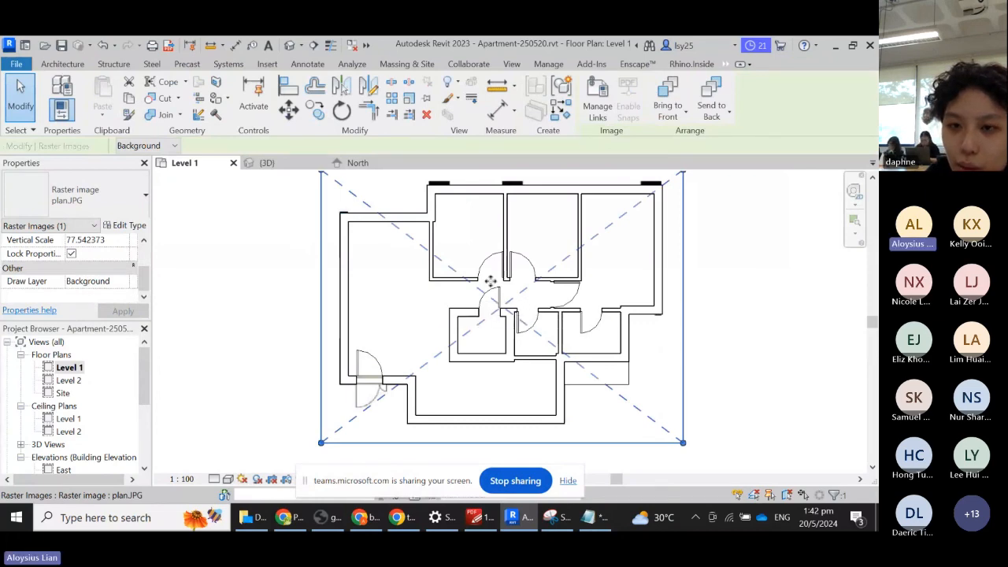
{"action": "scroll", "coordinate": [635, 355], "scroll_direction": "down", "scroll_amount": 2}
{"action": "left_click", "coordinate": [788, 314]}
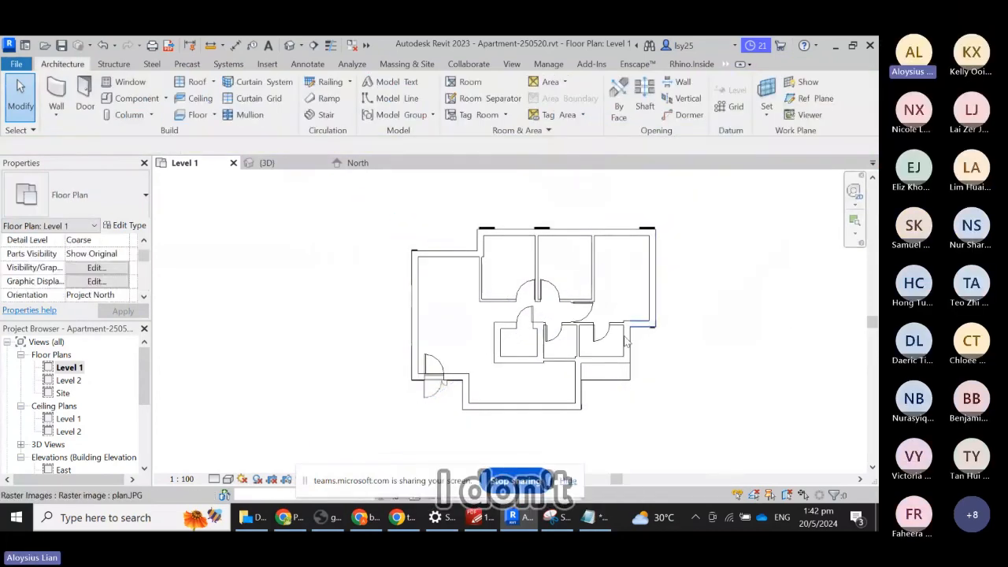
{"action": "left_click", "coordinate": [480, 364]}
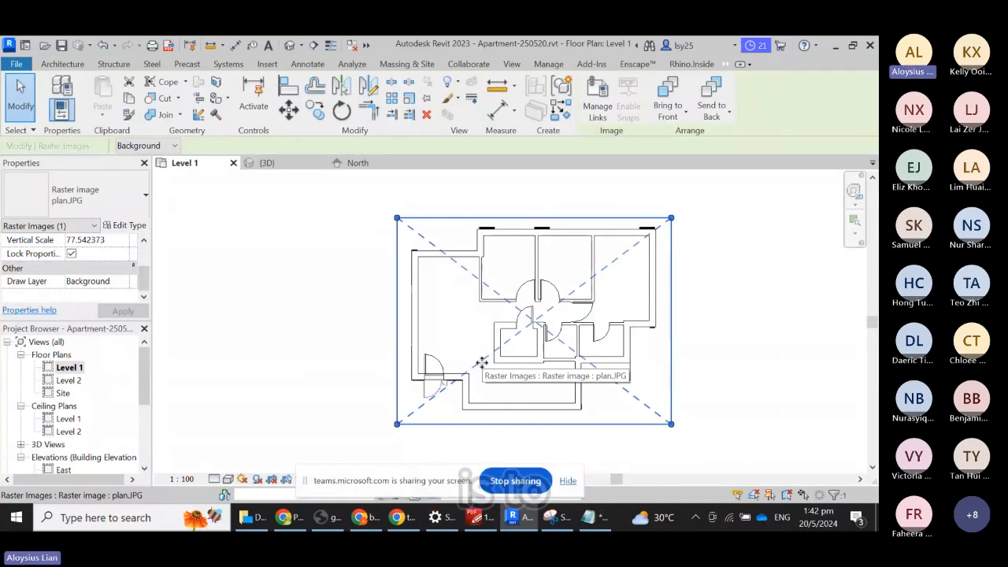
- Open Visibility/Graphics with VG and add the note 'VisibilityGraphics:VG' to the notes file, without saving
{"action": "key", "text": "v"}
{"action": "key", "text": "g"}
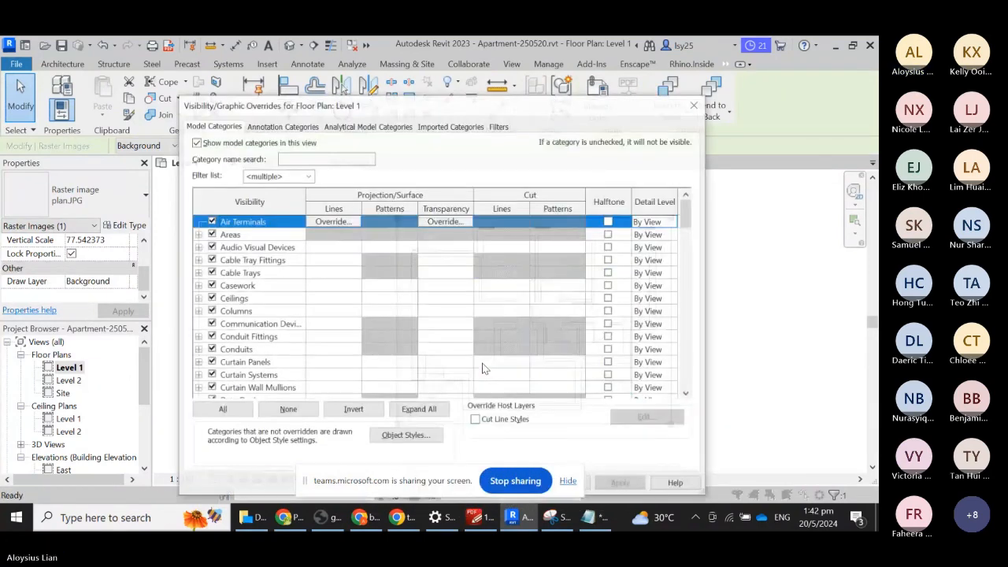
{"action": "left_click", "coordinate": [611, 517]}
{"action": "scroll", "coordinate": [792, 262], "scroll_direction": "up", "scroll_amount": 1}
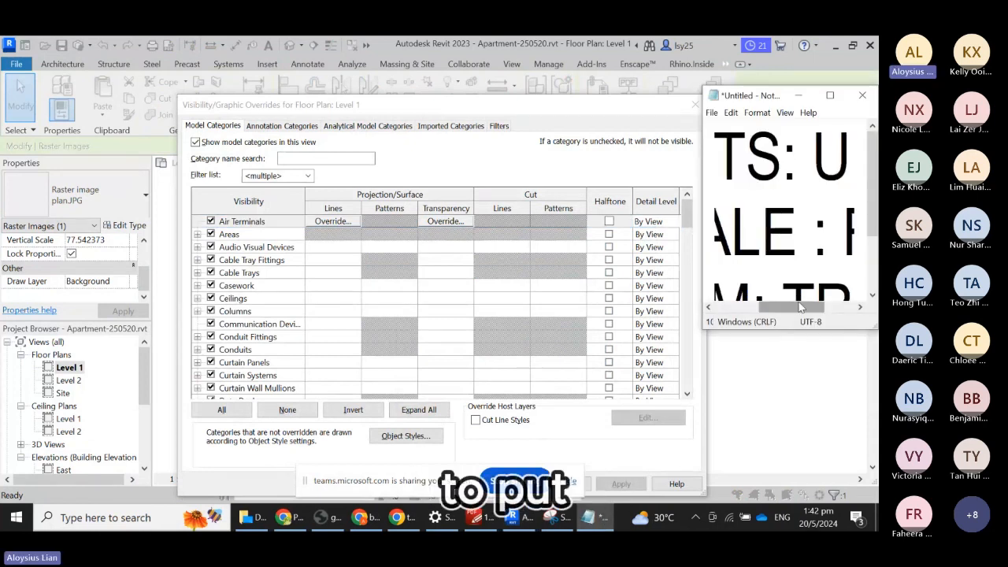
{"action": "scroll", "coordinate": [870, 219], "scroll_direction": "down", "scroll_amount": 1}
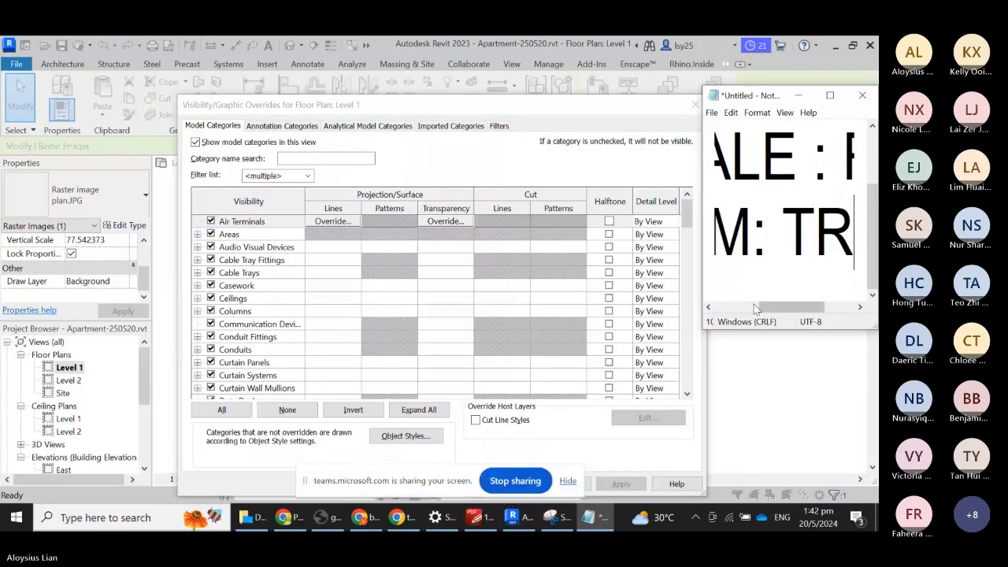
{"action": "key", "text": "Return"}
{"action": "type", "text": "vis"}
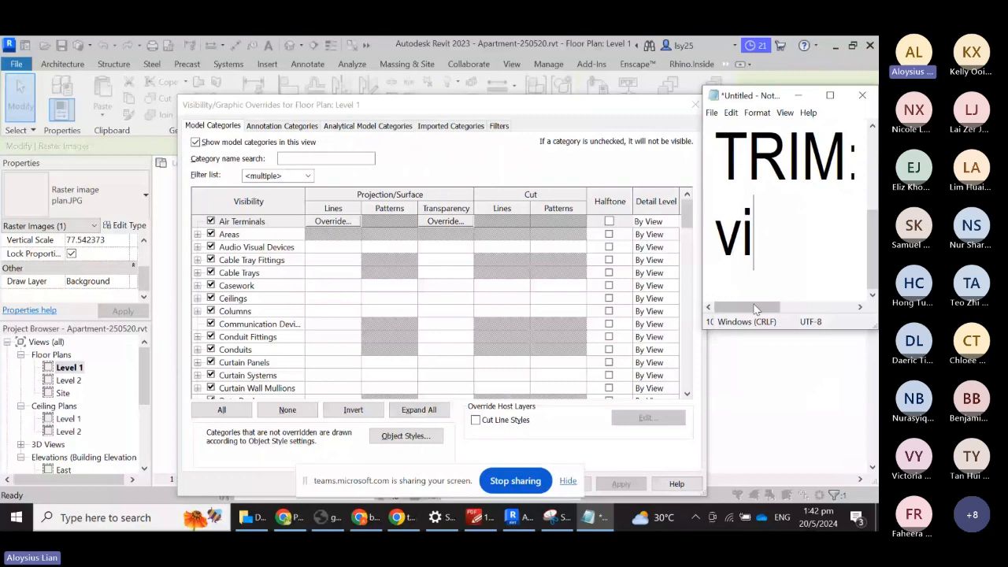
{"action": "type", "text": "s"}
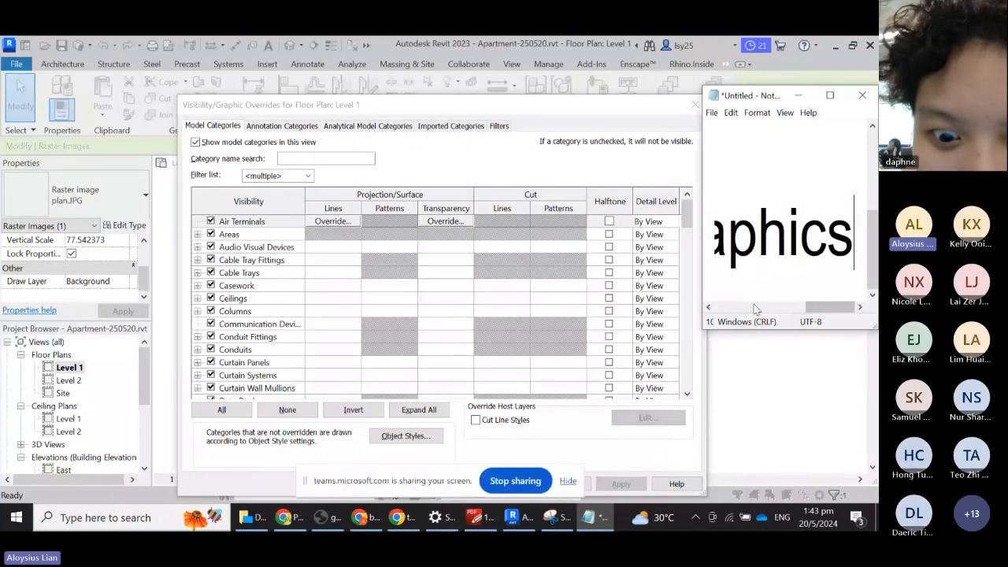
{"action": "type", "text": "ibilityGraphics:"}
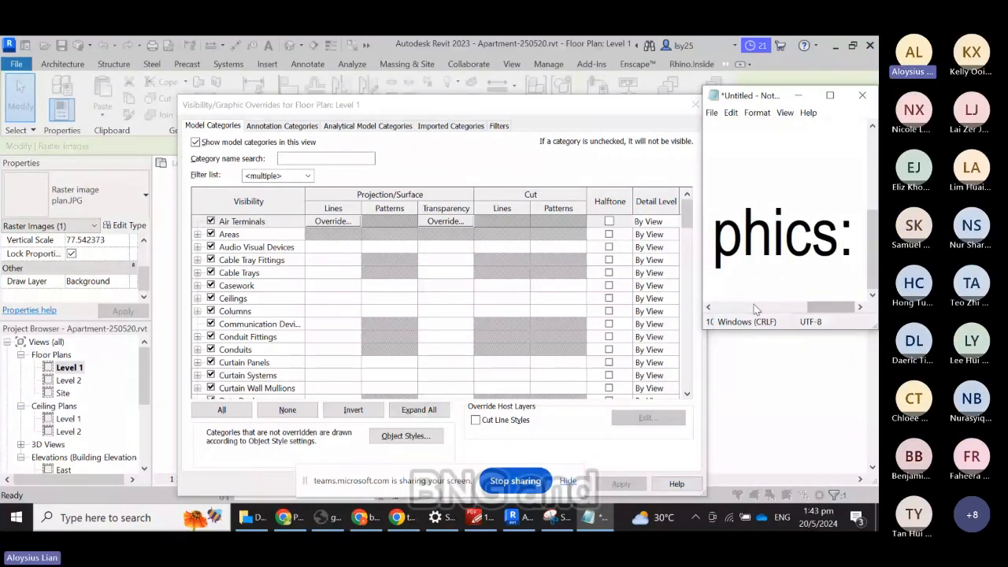
{"action": "type", "text": "VG"}
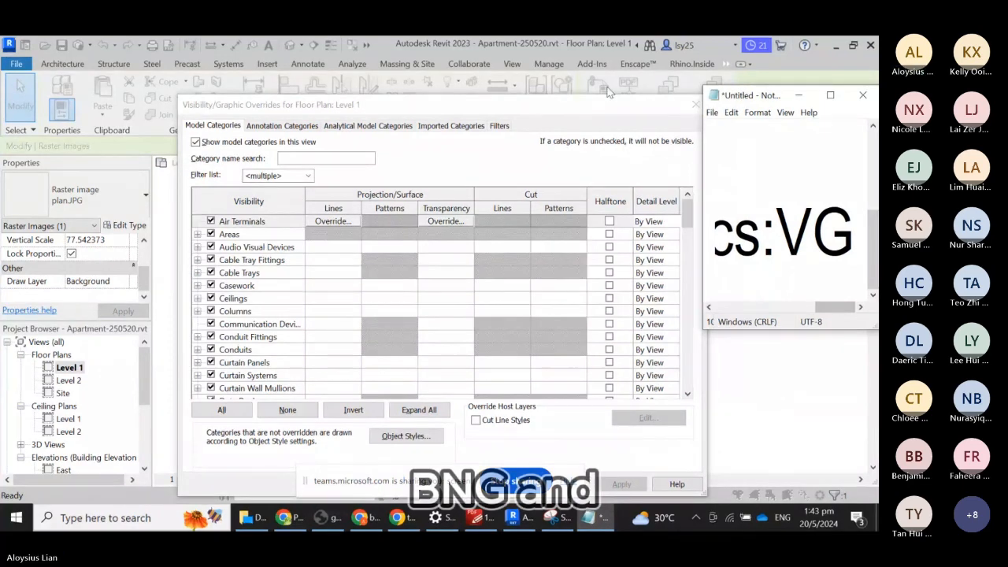
{"action": "key", "text": "ctrl+s"}
{"action": "left_click", "coordinate": [830, 425]}
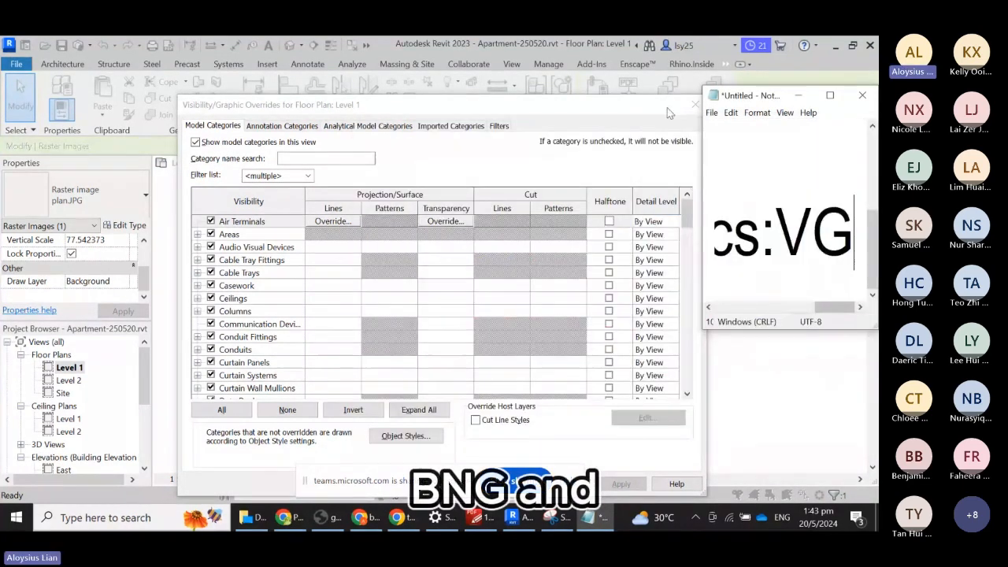
- Uncheck Raster Images under Model Categories, apply the change and close the dialog
{"action": "left_click", "coordinate": [677, 221]}
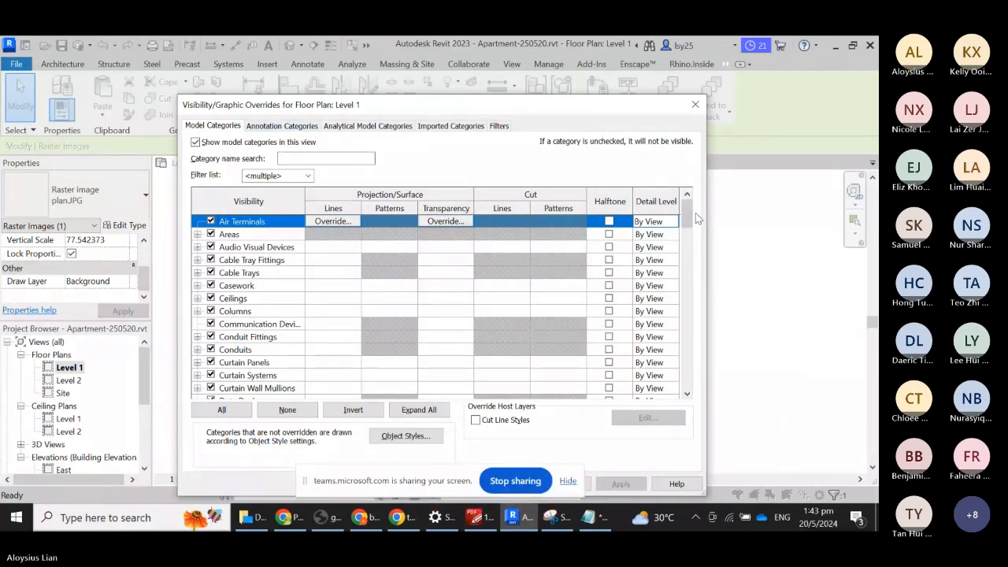
{"action": "left_click_drag", "start_coordinate": [696, 219], "coordinate": [698, 332]}
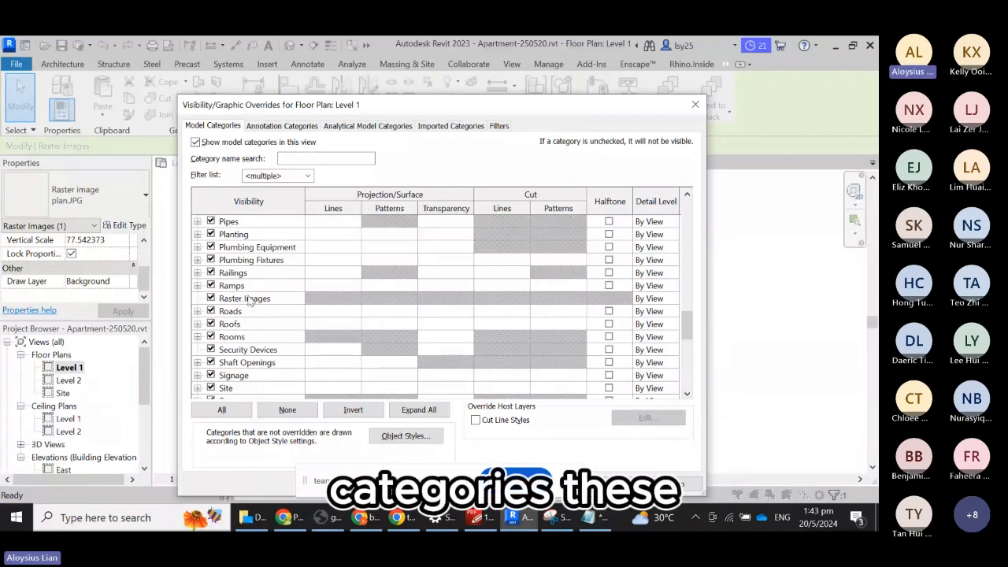
{"action": "left_click", "coordinate": [211, 302]}
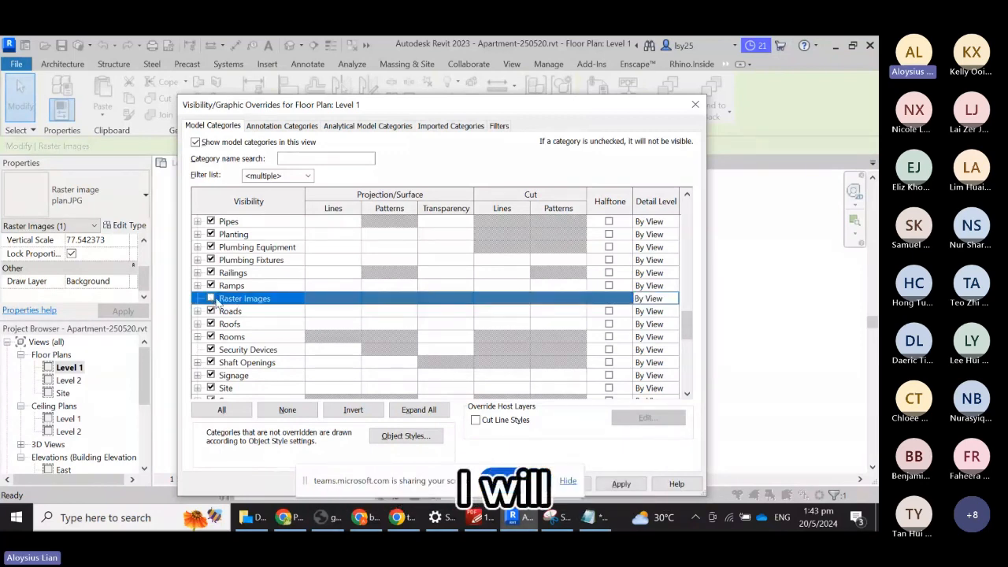
{"action": "left_click", "coordinate": [622, 484]}
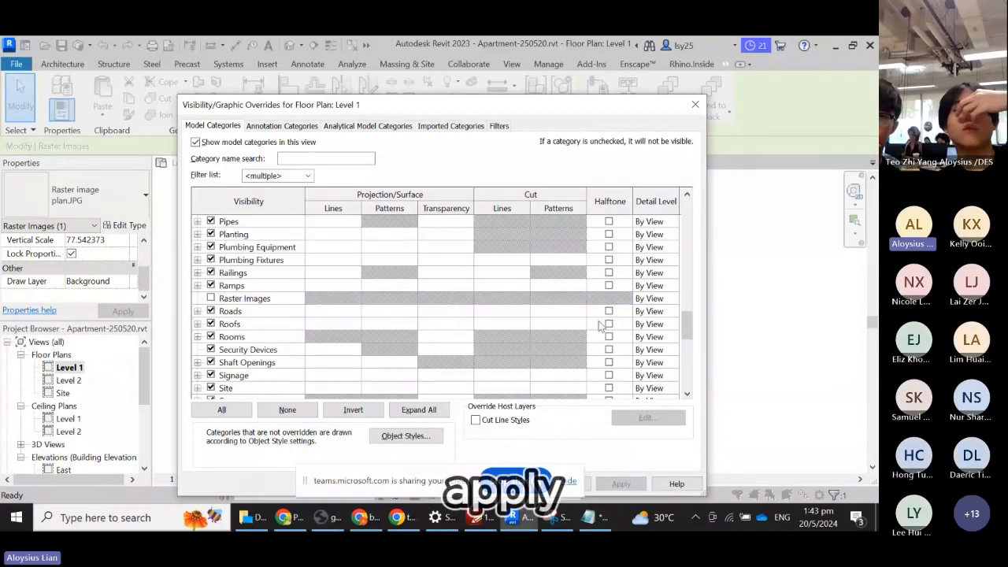
{"action": "left_click", "coordinate": [697, 105]}
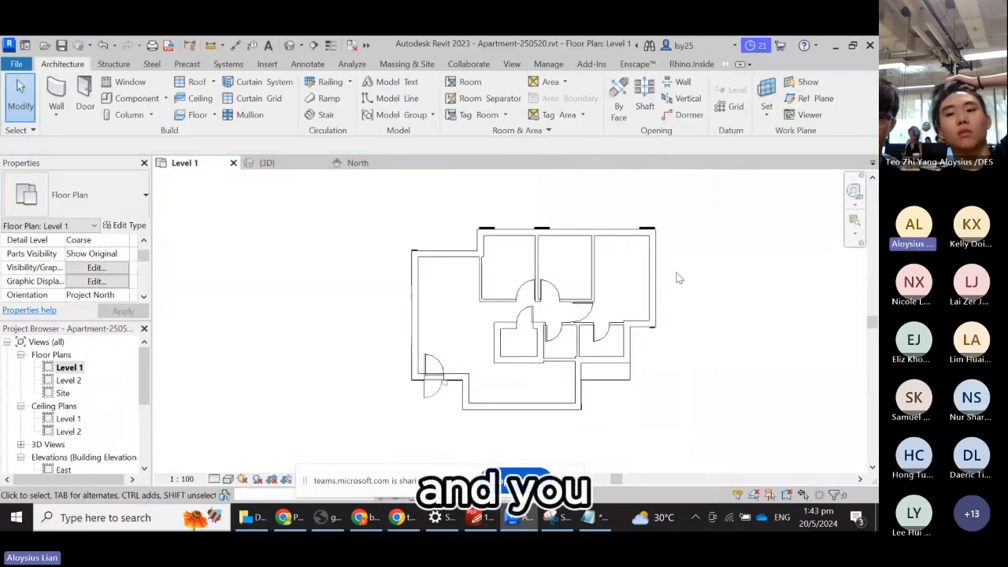
- Reselect the raster image, reopen VG, uncheck Raster Images, apply and confirm with OK
{"action": "left_click", "coordinate": [475, 366]}
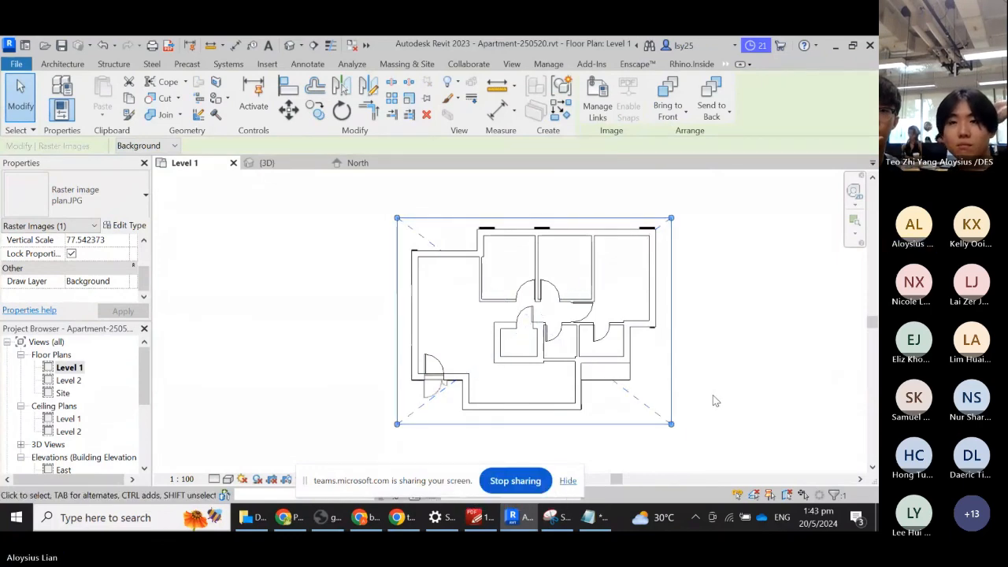
{"action": "key", "text": "v"}
{"action": "key", "text": "g"}
{"action": "scroll", "coordinate": [382, 360], "scroll_direction": "down", "scroll_amount": 5}
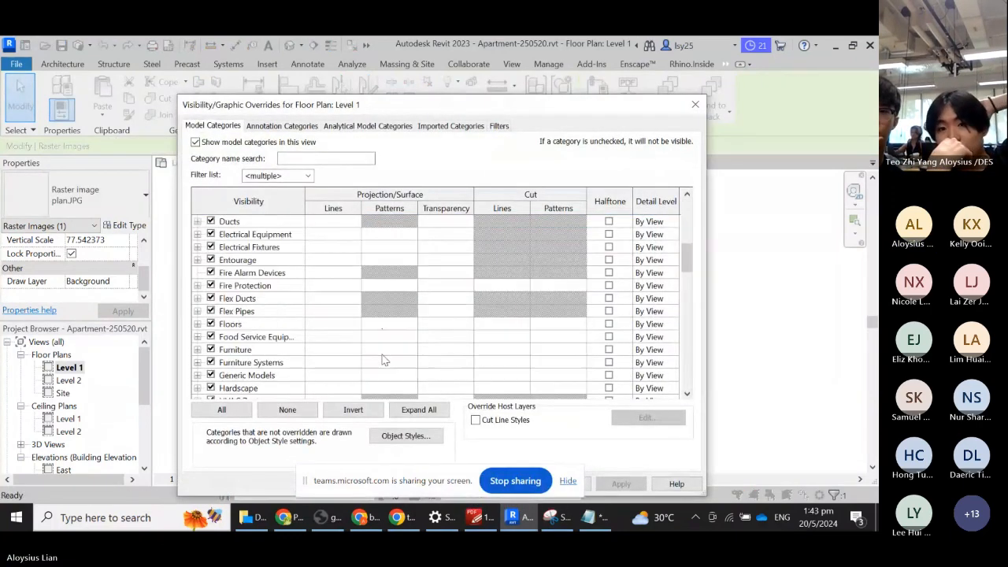
{"action": "scroll", "coordinate": [382, 355], "scroll_direction": "down", "scroll_amount": 10}
{"action": "left_click", "coordinate": [210, 336]}
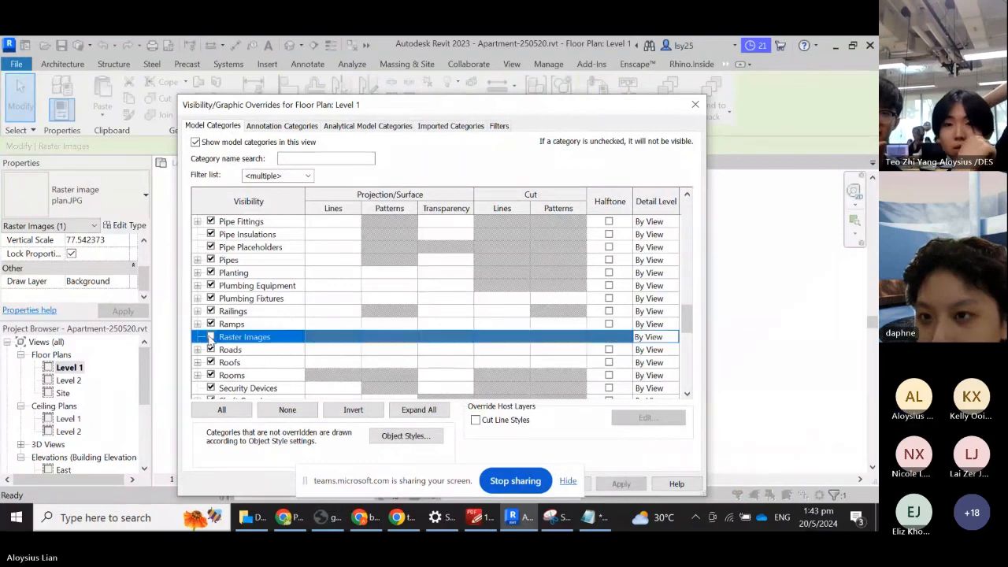
{"action": "left_click", "coordinate": [621, 484]}
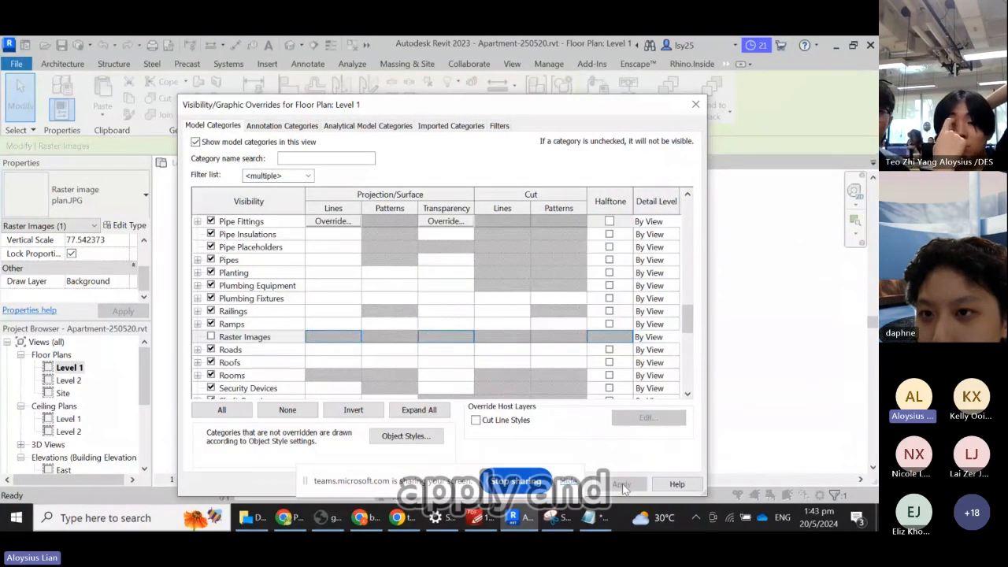
{"action": "left_click_drag", "start_coordinate": [417, 481], "coordinate": [294, 484]}
{"action": "left_click", "coordinate": [511, 483]}
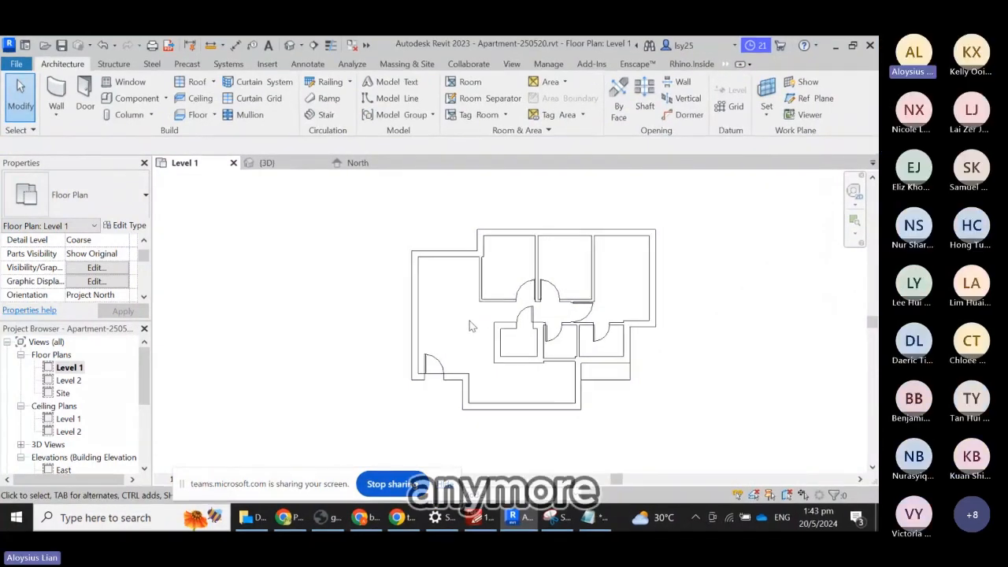
- Cancel an unintended new floor sketch and reopen the Level 1 floor plan
{"action": "left_click", "coordinate": [194, 116]}
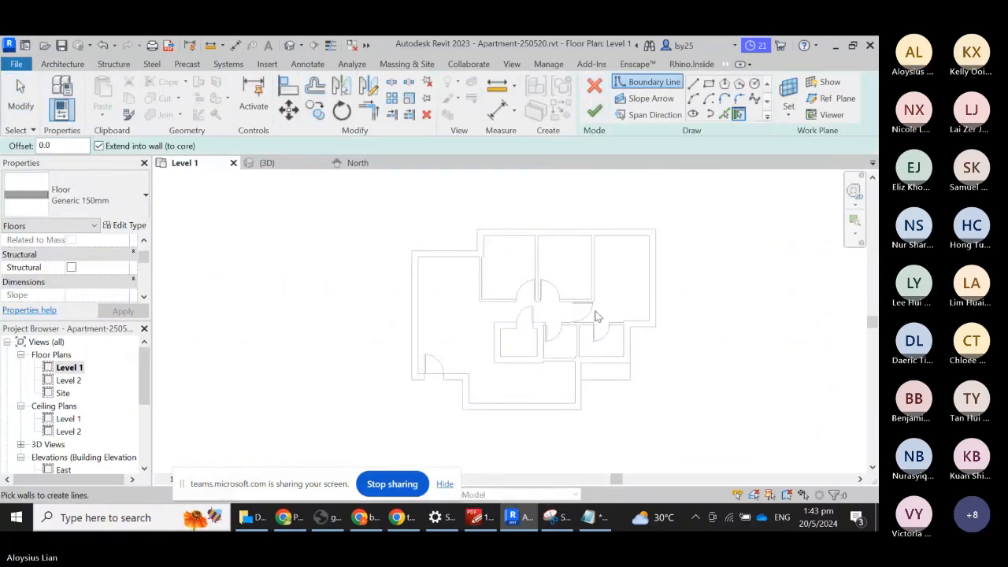
{"action": "key", "text": "Escape"}
{"action": "key", "text": "Escape"}
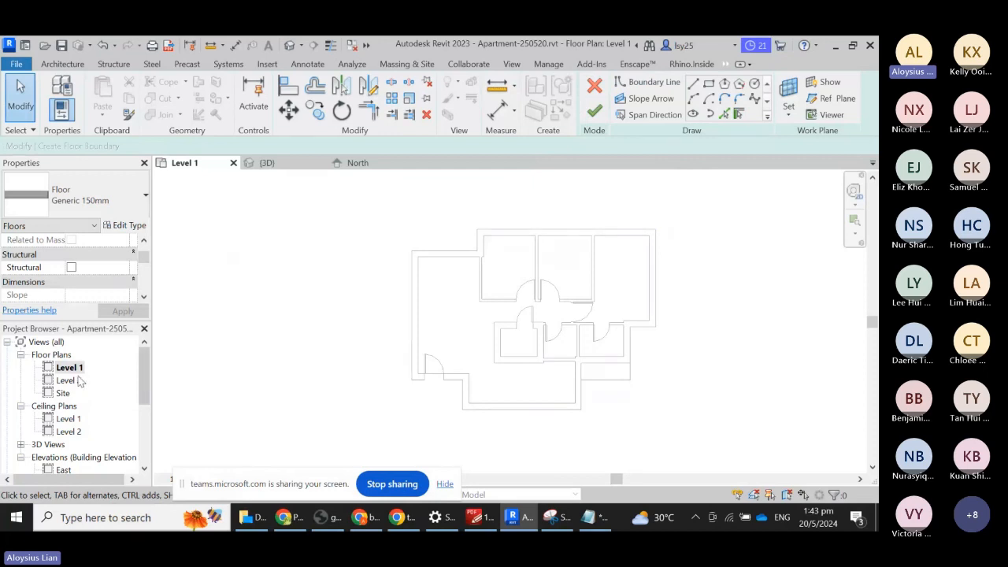
{"action": "double_click", "coordinate": [76, 369]}
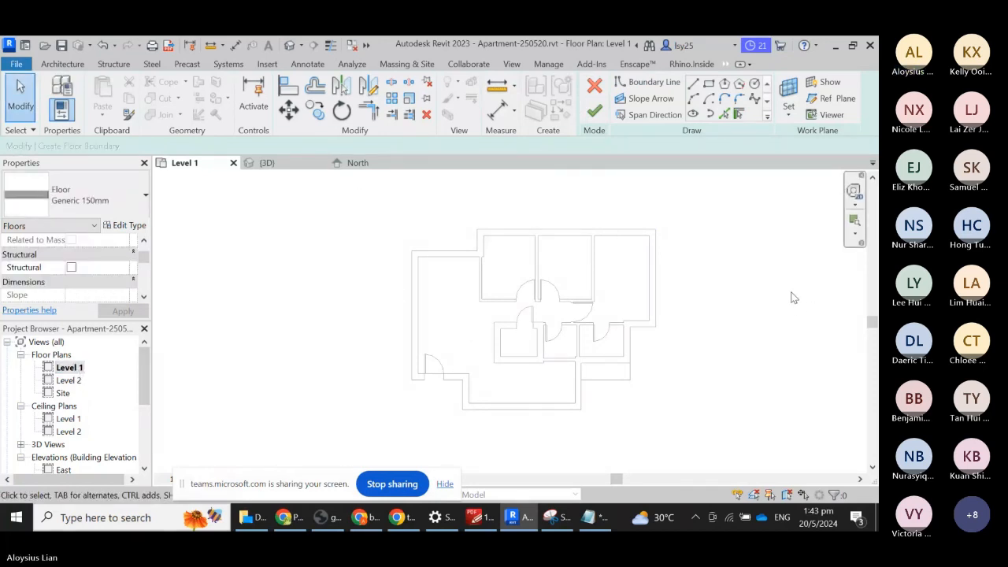
{"action": "left_click", "coordinate": [595, 82]}
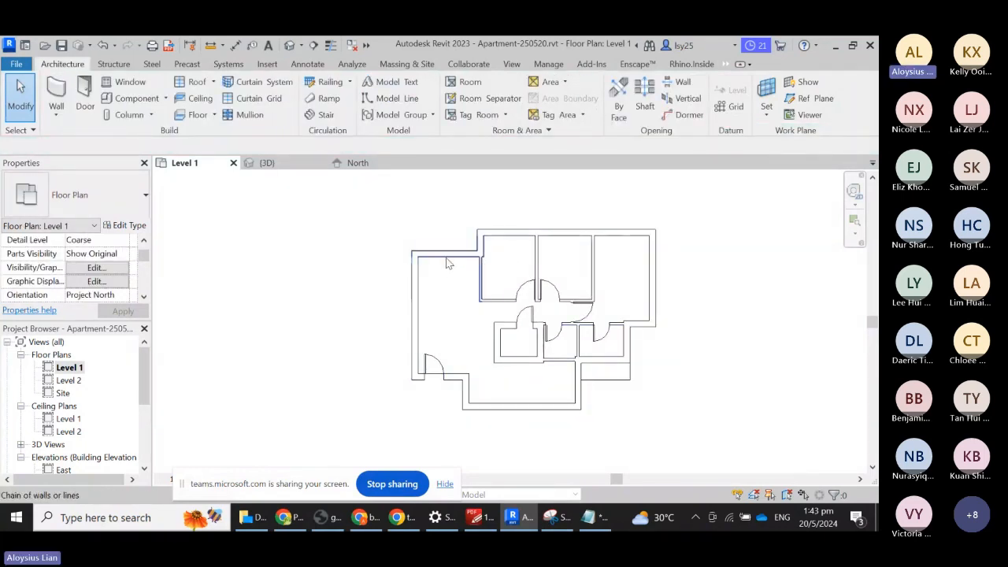
- Tab-cycle the highlight and select the Generic 150mm floor slab
{"action": "key", "text": "Tab"}
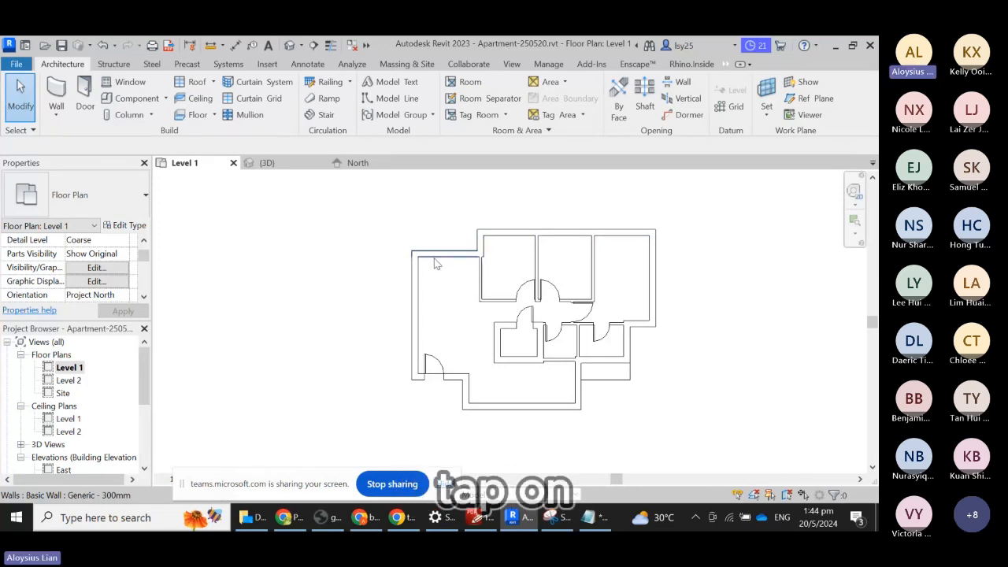
{"action": "key", "text": "Tab"}
{"action": "key", "text": "Tab"}
{"action": "key", "text": "Tab"}
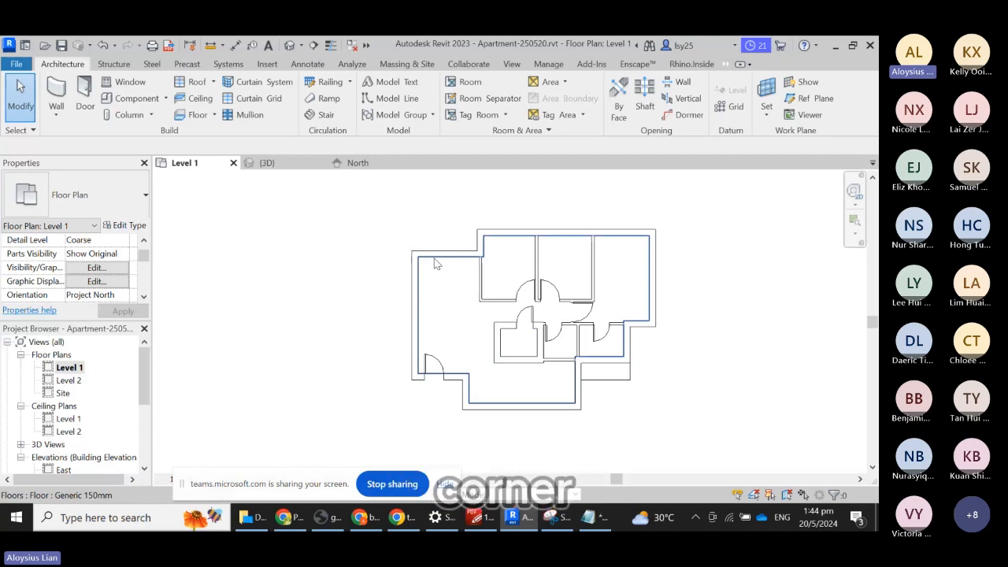
{"action": "left_click", "coordinate": [436, 263]}
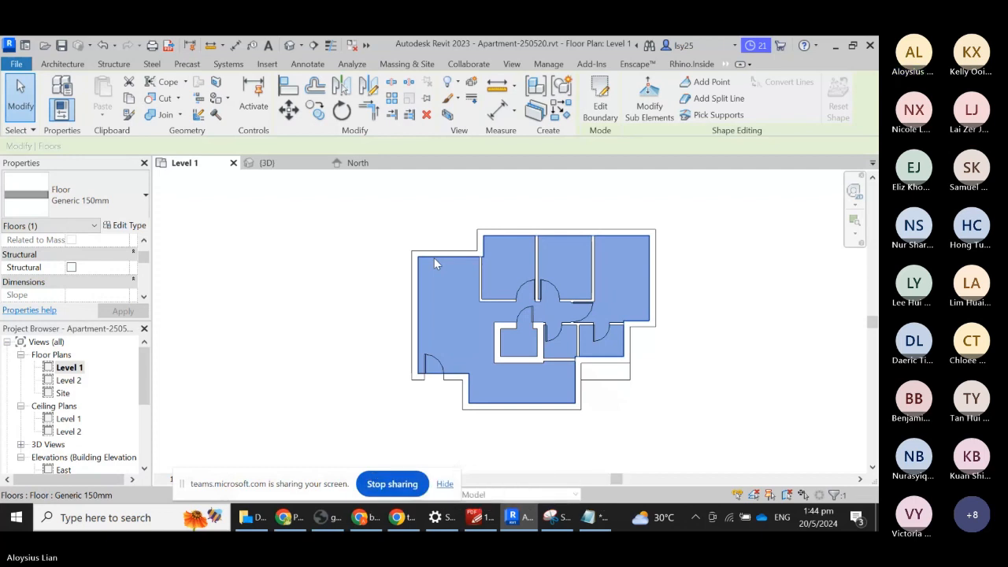
- Edit the floor boundary and drag the left, bottom and lower-right lines onto the outer wall faces
{"action": "left_click", "coordinate": [607, 106]}
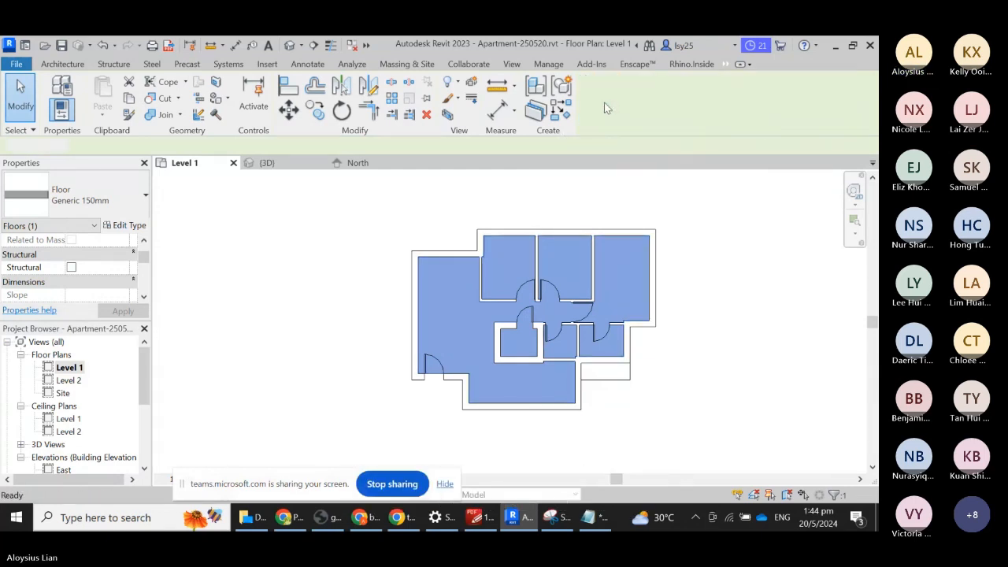
{"action": "scroll", "coordinate": [423, 320], "scroll_direction": "up", "scroll_amount": 5}
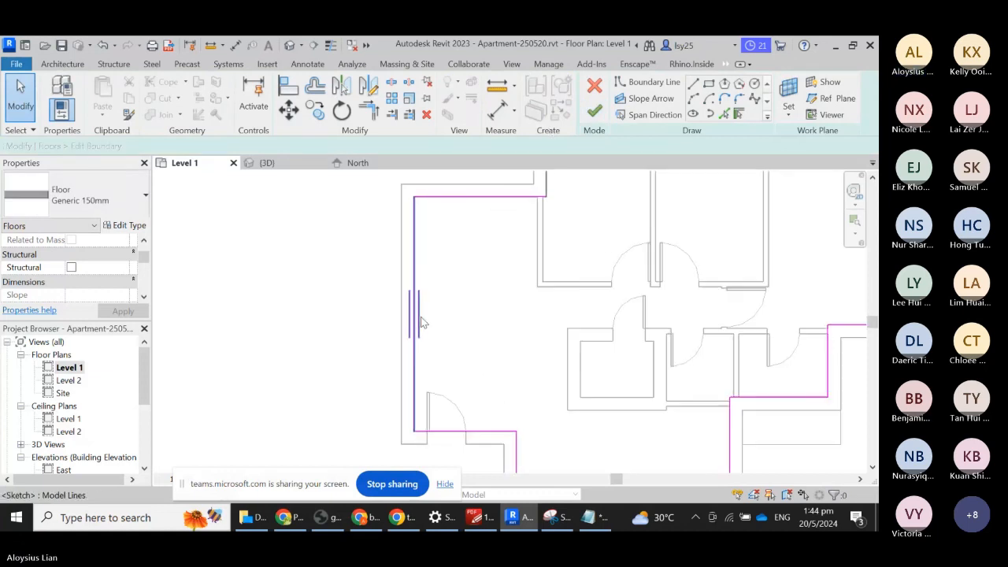
{"action": "left_click", "coordinate": [404, 308]}
{"action": "left_click_drag", "start_coordinate": [404, 309], "coordinate": [378, 308]}
{"action": "scroll", "coordinate": [463, 282], "scroll_direction": "down", "scroll_amount": 2}
{"action": "left_click", "coordinate": [465, 407]}
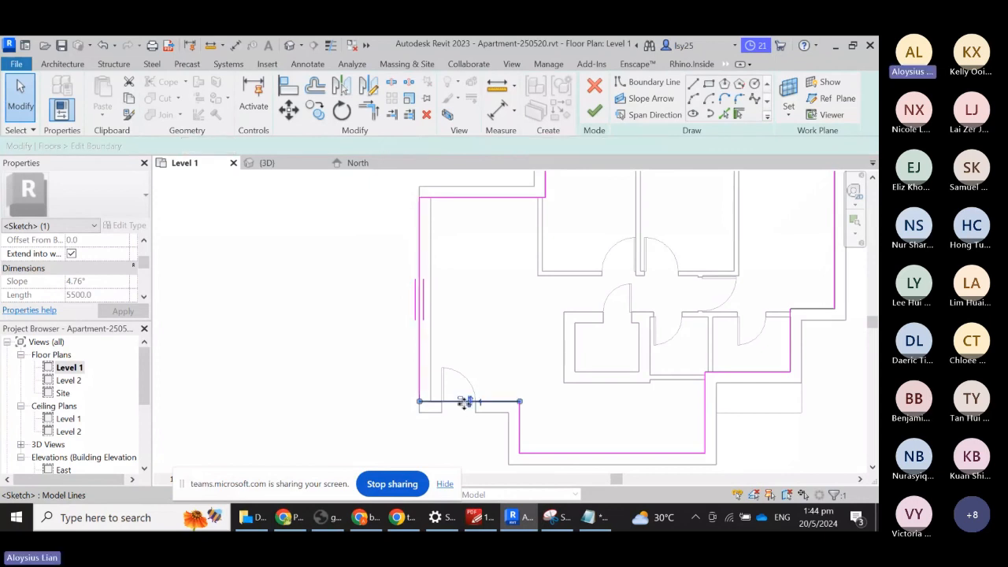
{"action": "left_click_drag", "start_coordinate": [465, 413], "coordinate": [509, 437]}
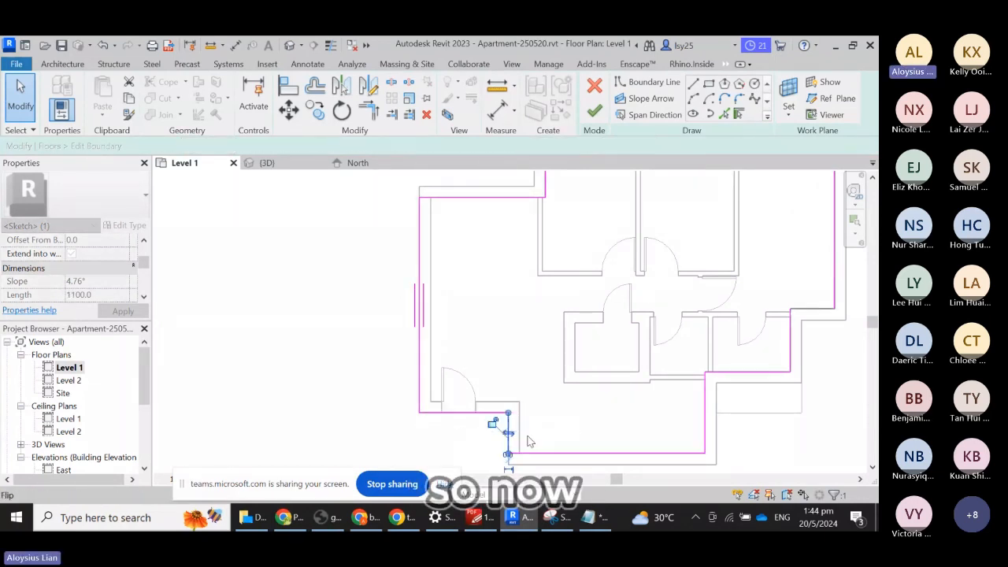
{"action": "left_click", "coordinate": [620, 460]}
{"action": "left_click_drag", "start_coordinate": [620, 463], "coordinate": [620, 473]}
{"action": "left_click_drag", "start_coordinate": [705, 422], "coordinate": [715, 421]}
- Drag the right, top and top-left boundary lines onto the outer wall faces and finish the sketch
{"action": "left_click", "coordinate": [759, 372]}
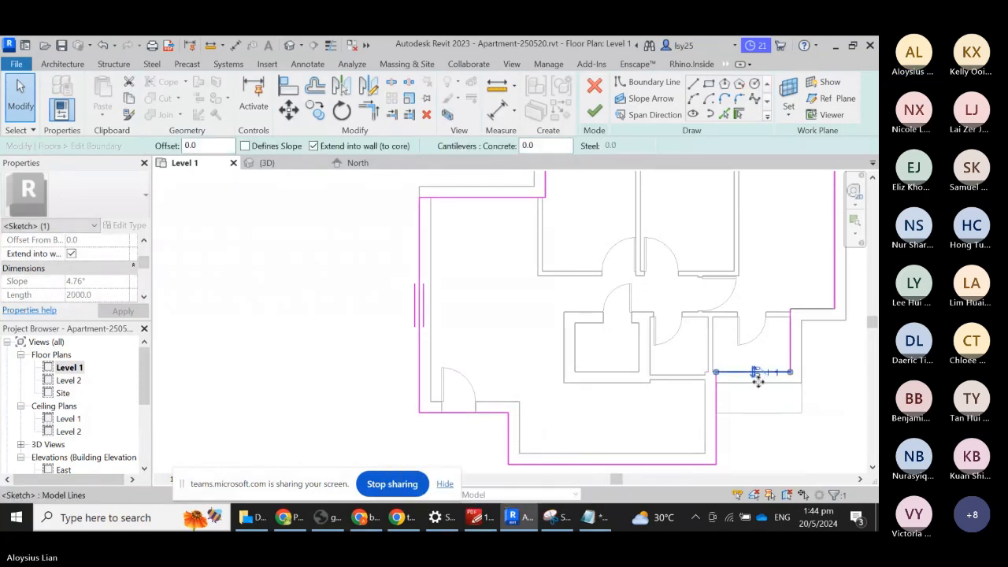
{"action": "left_click_drag", "start_coordinate": [758, 372], "coordinate": [754, 383]}
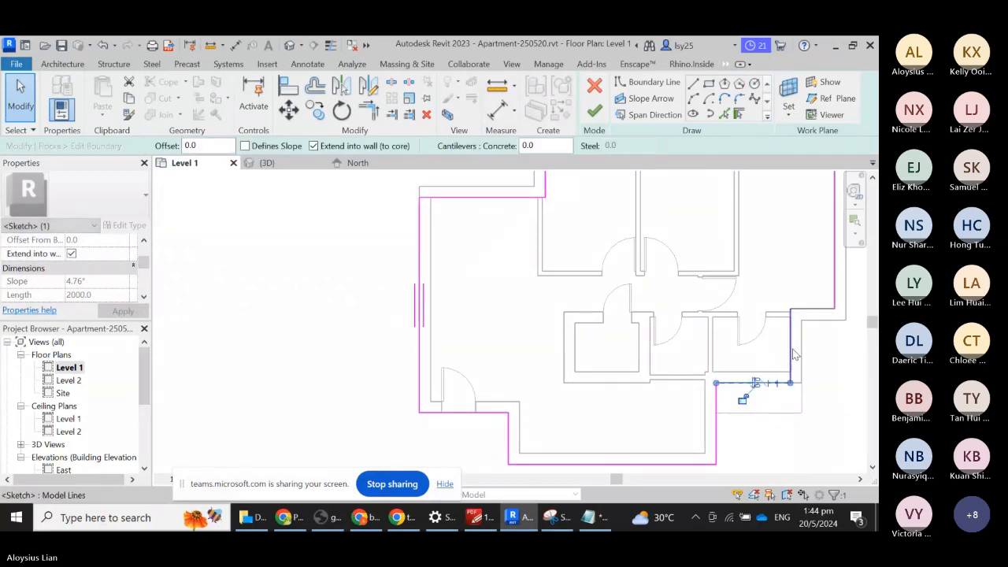
{"action": "left_click", "coordinate": [790, 349]}
{"action": "left_click_drag", "start_coordinate": [791, 348], "coordinate": [802, 356]}
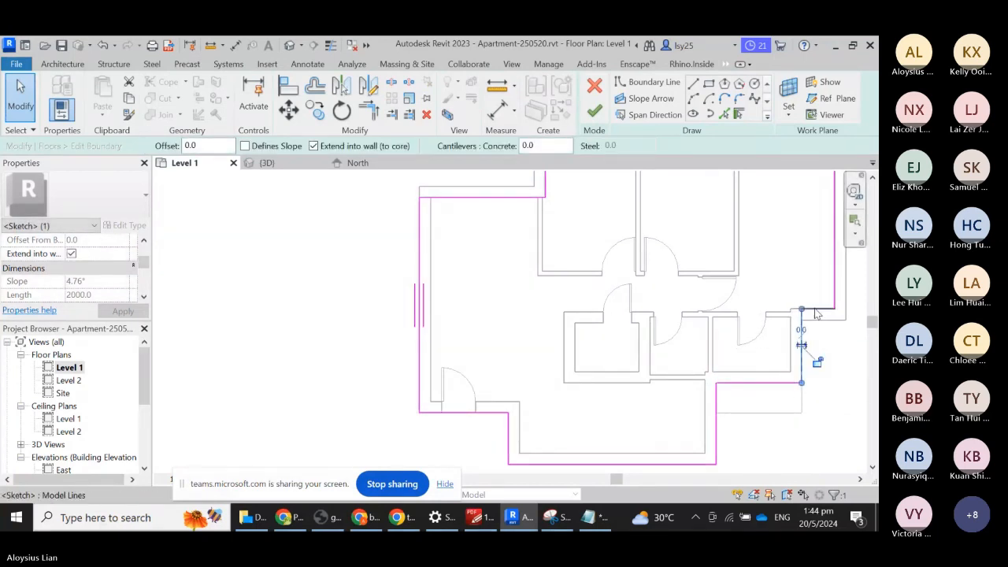
{"action": "left_click", "coordinate": [817, 319]}
{"action": "scroll", "coordinate": [779, 300], "scroll_direction": "down", "scroll_amount": 2}
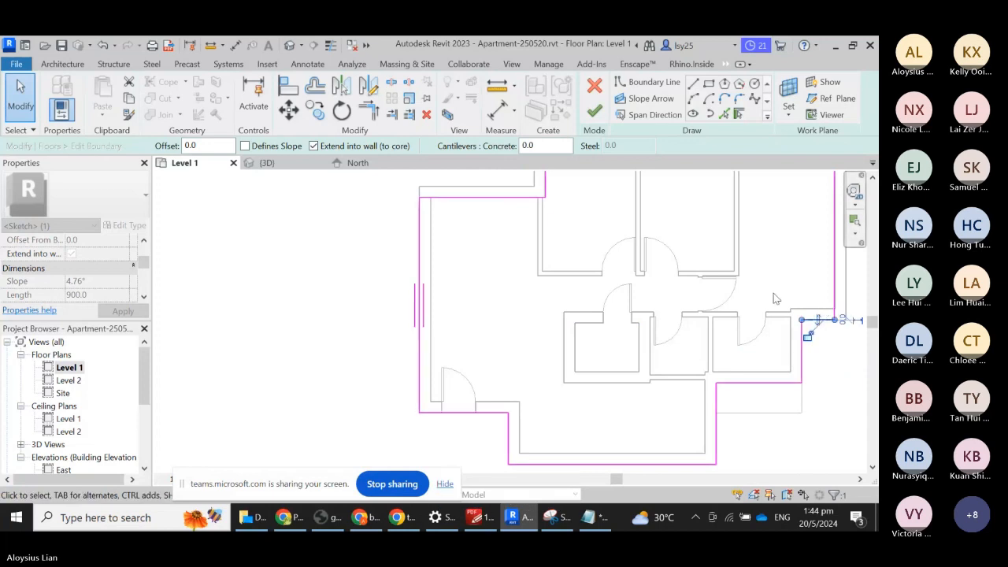
{"action": "scroll", "coordinate": [715, 330], "scroll_direction": "up", "scroll_amount": 2}
{"action": "left_click_drag", "start_coordinate": [711, 270], "coordinate": [721, 267]}
{"action": "scroll", "coordinate": [659, 333], "scroll_direction": "down", "scroll_amount": 1}
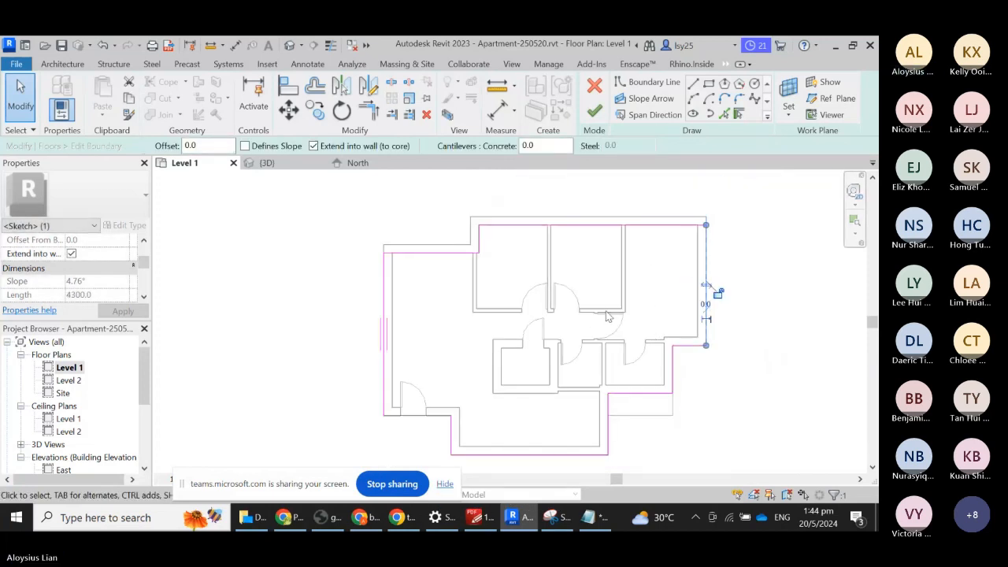
{"action": "scroll", "coordinate": [544, 214], "scroll_direction": "up", "scroll_amount": 1}
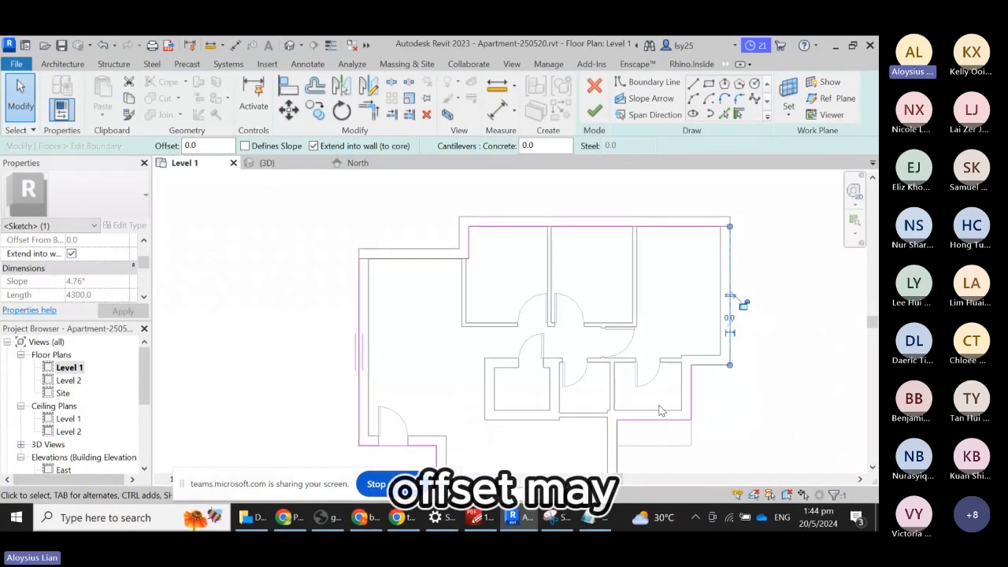
{"action": "mouse_move", "coordinate": [600, 227]}
{"action": "left_mouse_down"}
{"action": "mouse_move", "coordinate": [602, 197]}
{"action": "mouse_move", "coordinate": [600, 218]}
{"action": "left_mouse_up"}
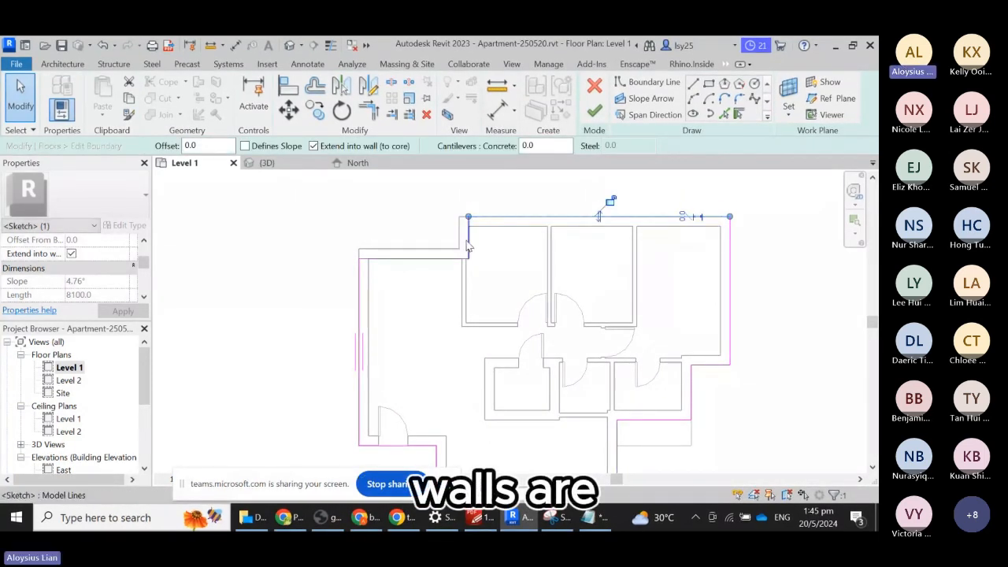
{"action": "left_click", "coordinate": [425, 258]}
{"action": "mouse_move", "coordinate": [426, 245]}
{"action": "left_mouse_down"}
{"action": "mouse_move", "coordinate": [425, 236]}
{"action": "mouse_move", "coordinate": [438, 258]}
{"action": "left_mouse_up"}
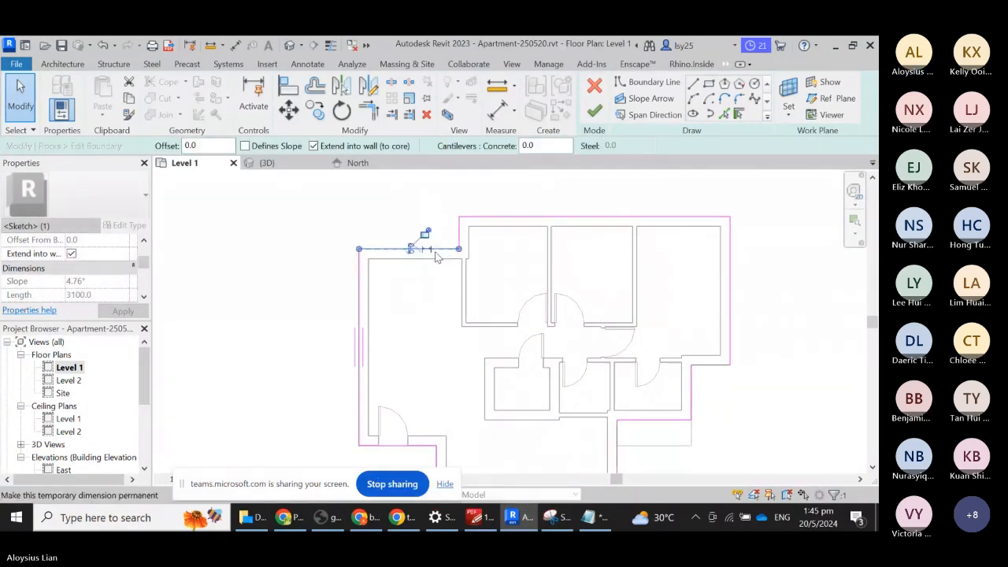
{"action": "scroll", "coordinate": [453, 234], "scroll_direction": "down", "scroll_amount": 1}
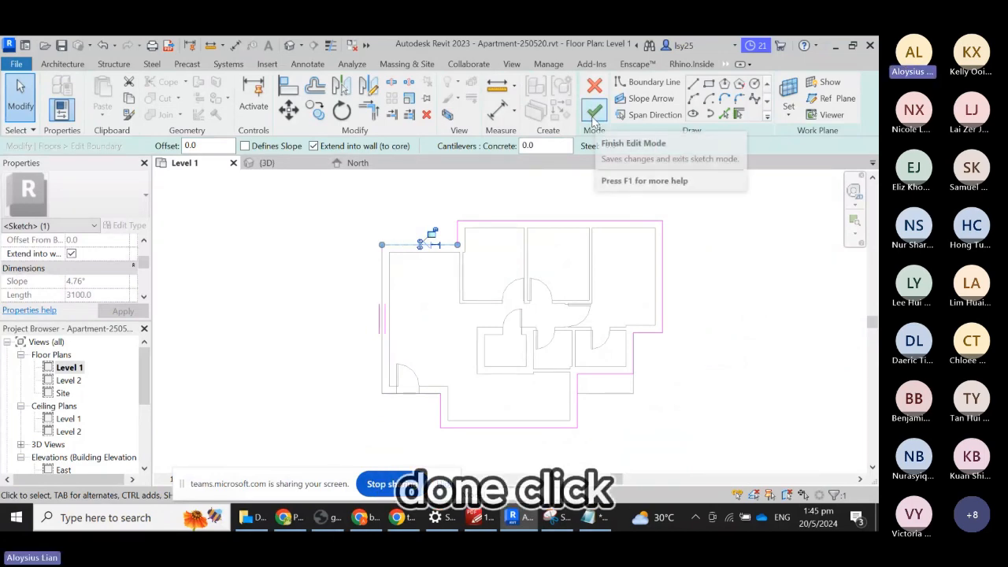
{"action": "left_click", "coordinate": [594, 114]}
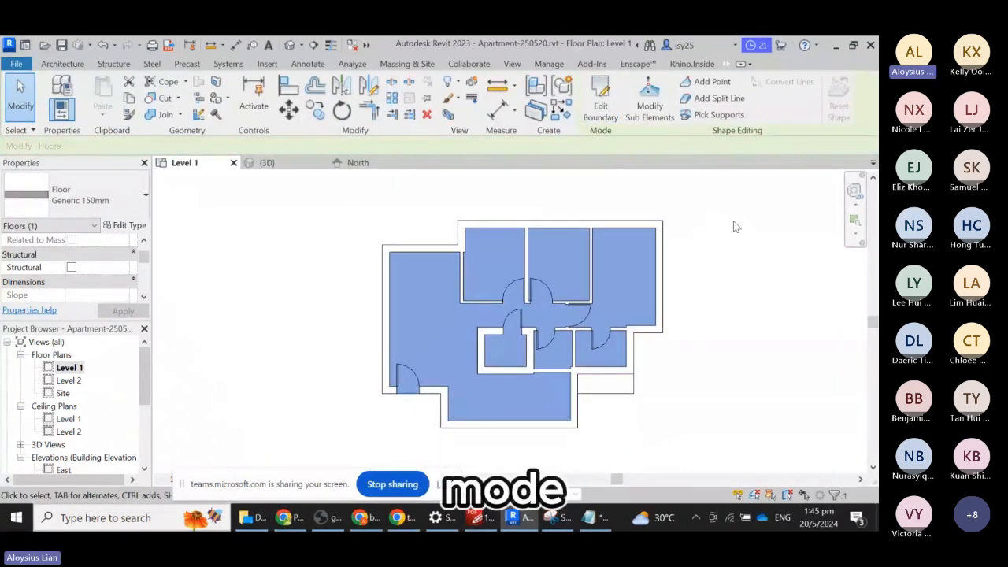
- Orbit the flat in the 3D view to inspect the slab, then snap to an isometric ViewCube corner
{"action": "left_click", "coordinate": [752, 309]}
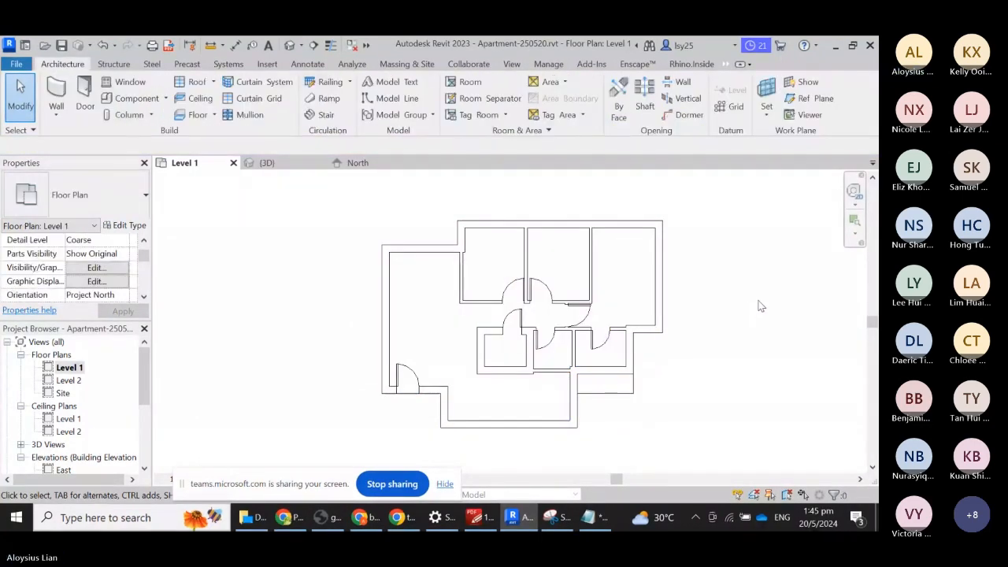
{"action": "left_click", "coordinate": [323, 161]}
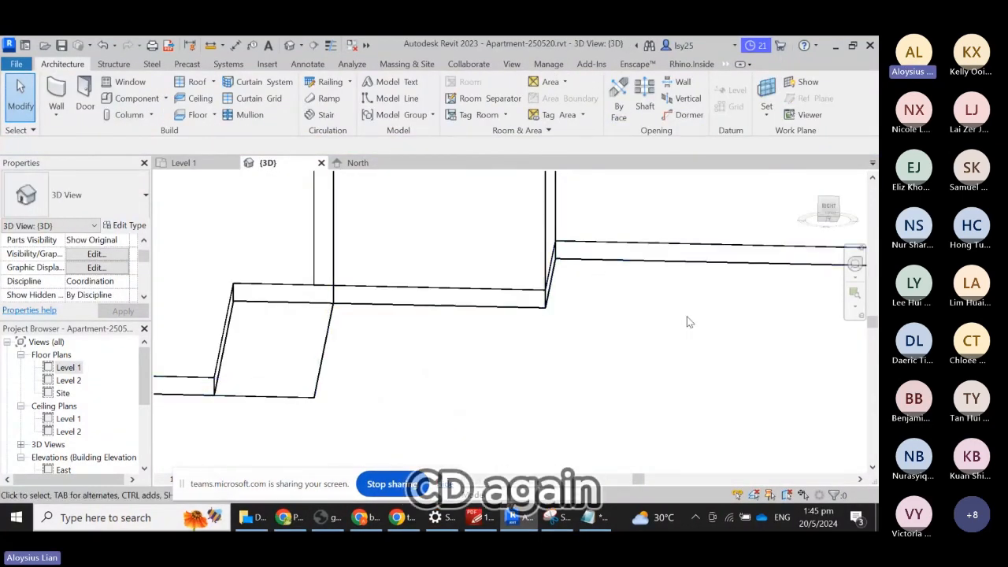
{"action": "middle_click_drag", "start_coordinate": [652, 308], "coordinate": [657, 369], "text": "shift"}
{"action": "scroll", "coordinate": [468, 272], "scroll_direction": "down", "scroll_amount": 10}
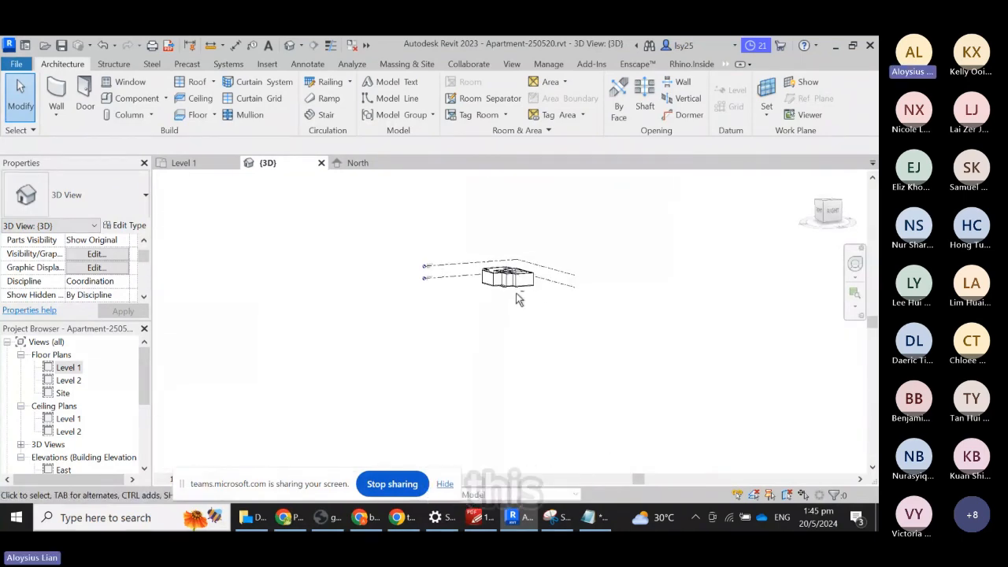
{"action": "scroll", "coordinate": [508, 281], "scroll_direction": "up", "scroll_amount": 8}
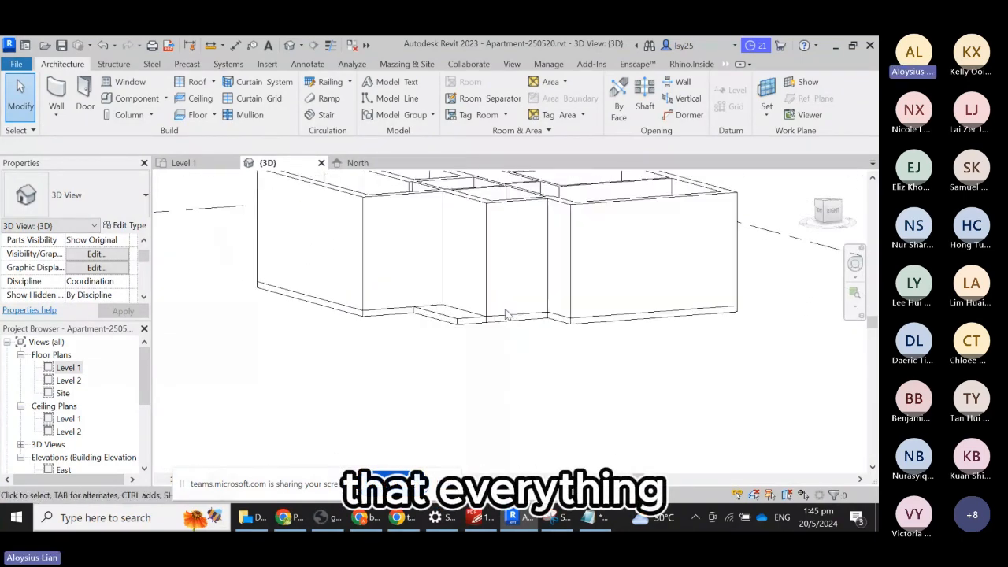
{"action": "middle_click_drag", "start_coordinate": [412, 281], "coordinate": [404, 310], "text": "shift"}
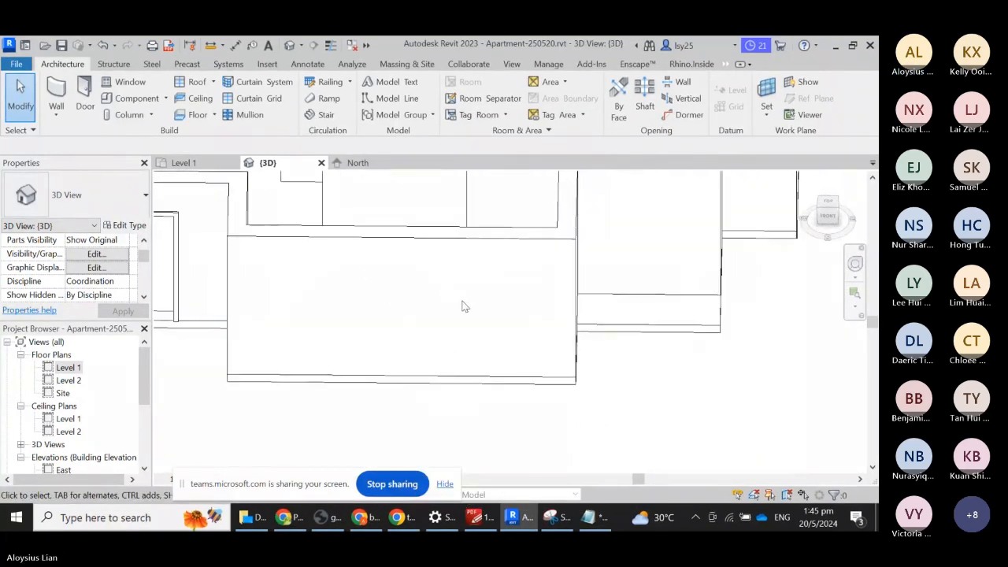
{"action": "scroll", "coordinate": [522, 335], "scroll_direction": "down", "scroll_amount": 4}
{"action": "scroll", "coordinate": [522, 335], "scroll_direction": "down", "scroll_amount": 6}
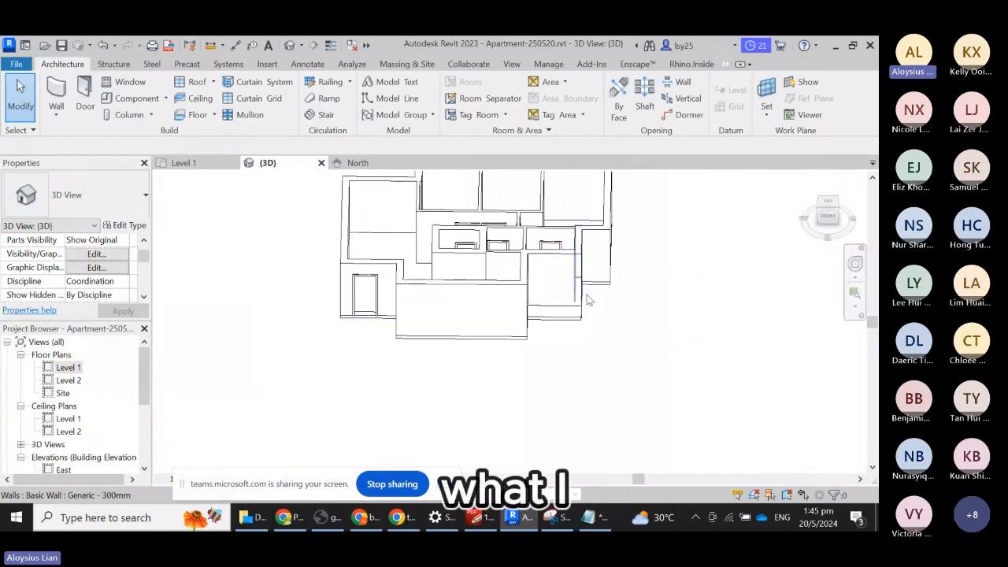
{"action": "left_click", "coordinate": [821, 217]}
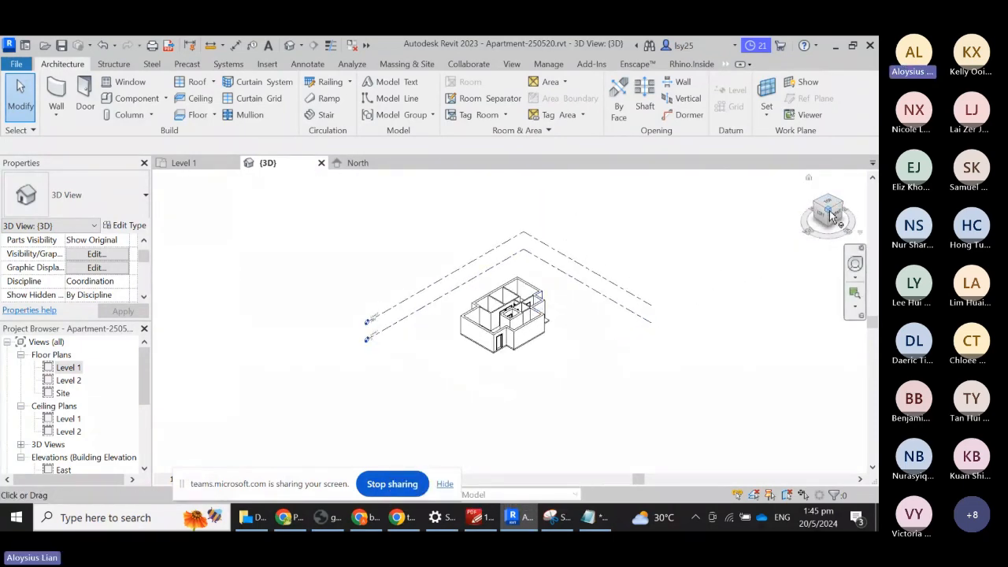
{"action": "scroll", "coordinate": [578, 318], "scroll_direction": "up", "scroll_amount": 3}
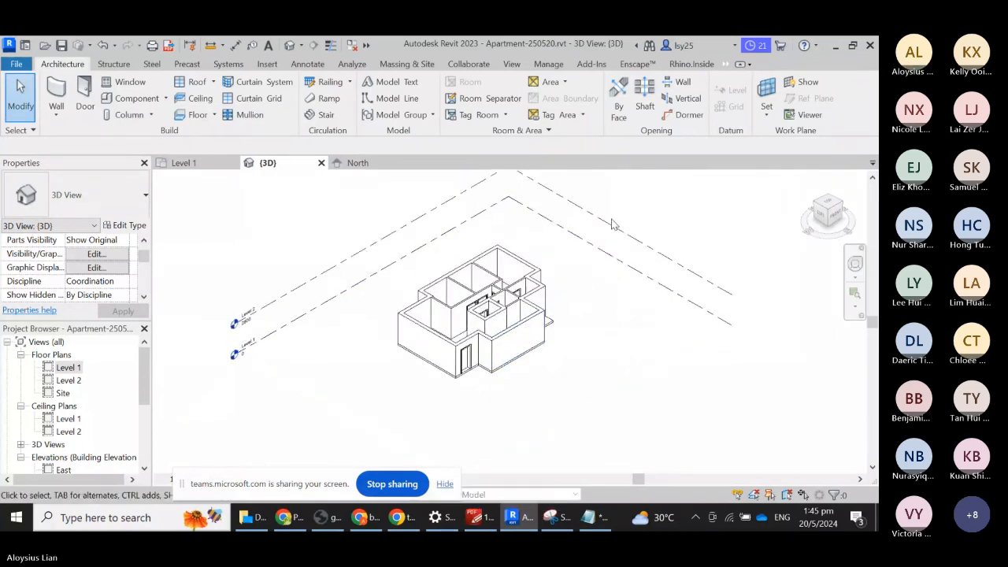